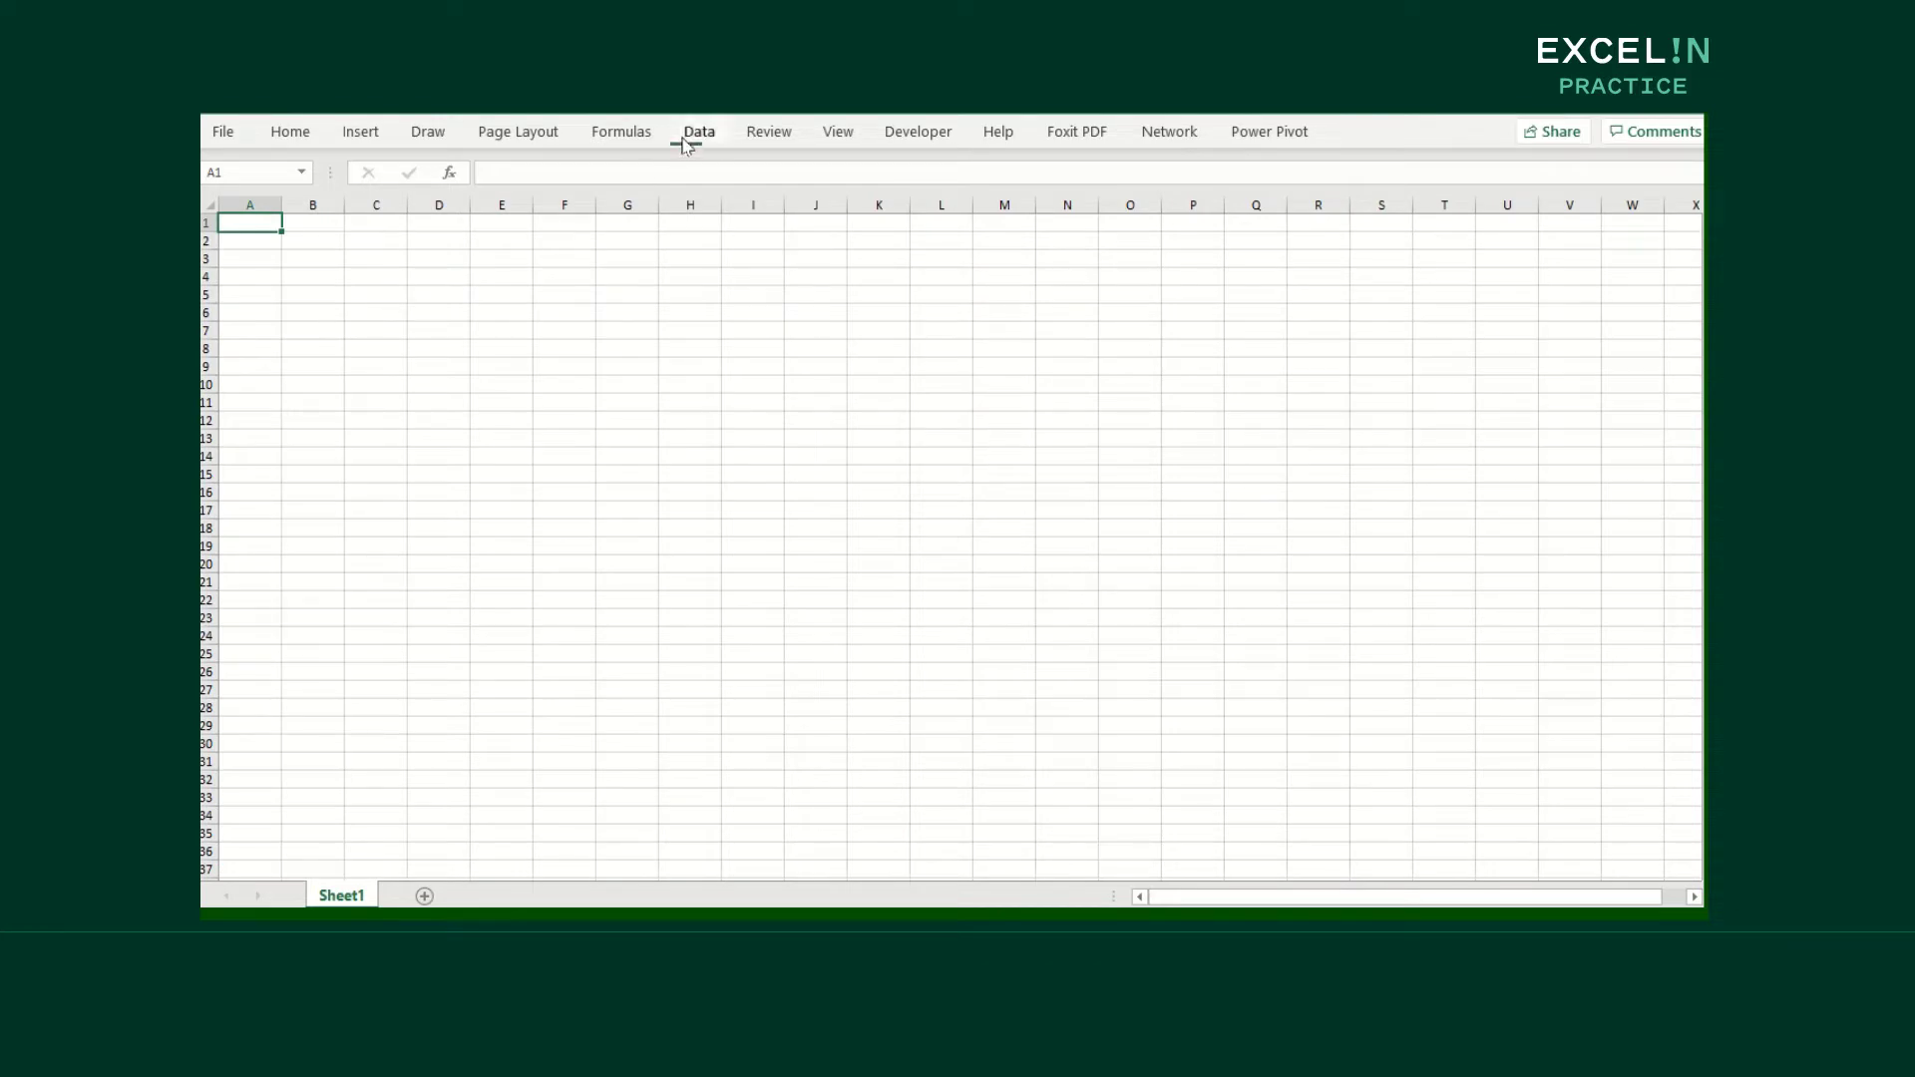
Import the workbook Podatki.xlsx as a data source and open its sheet izdelek 1 for transformation in Power Query
left_click(680, 136)
left_click(225, 195)
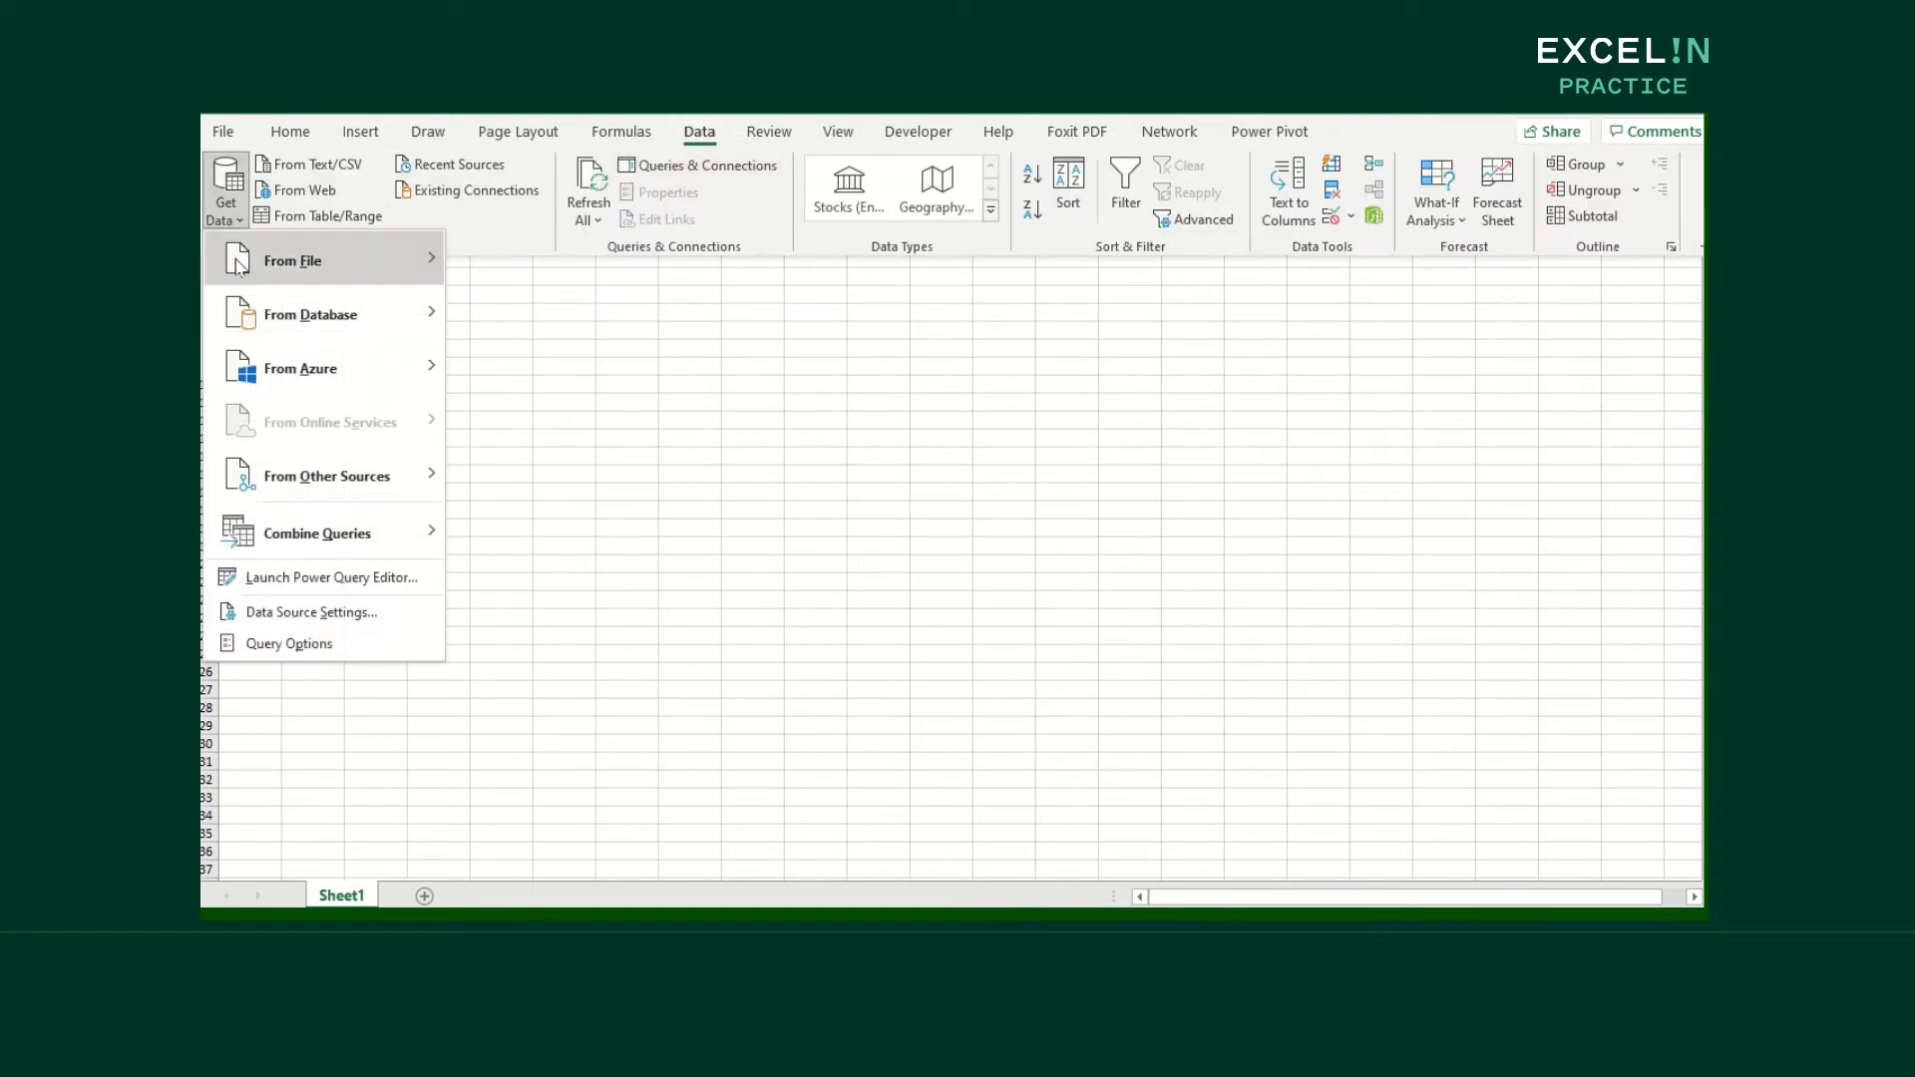
mouse_move(344, 256)
left_click(468, 262)
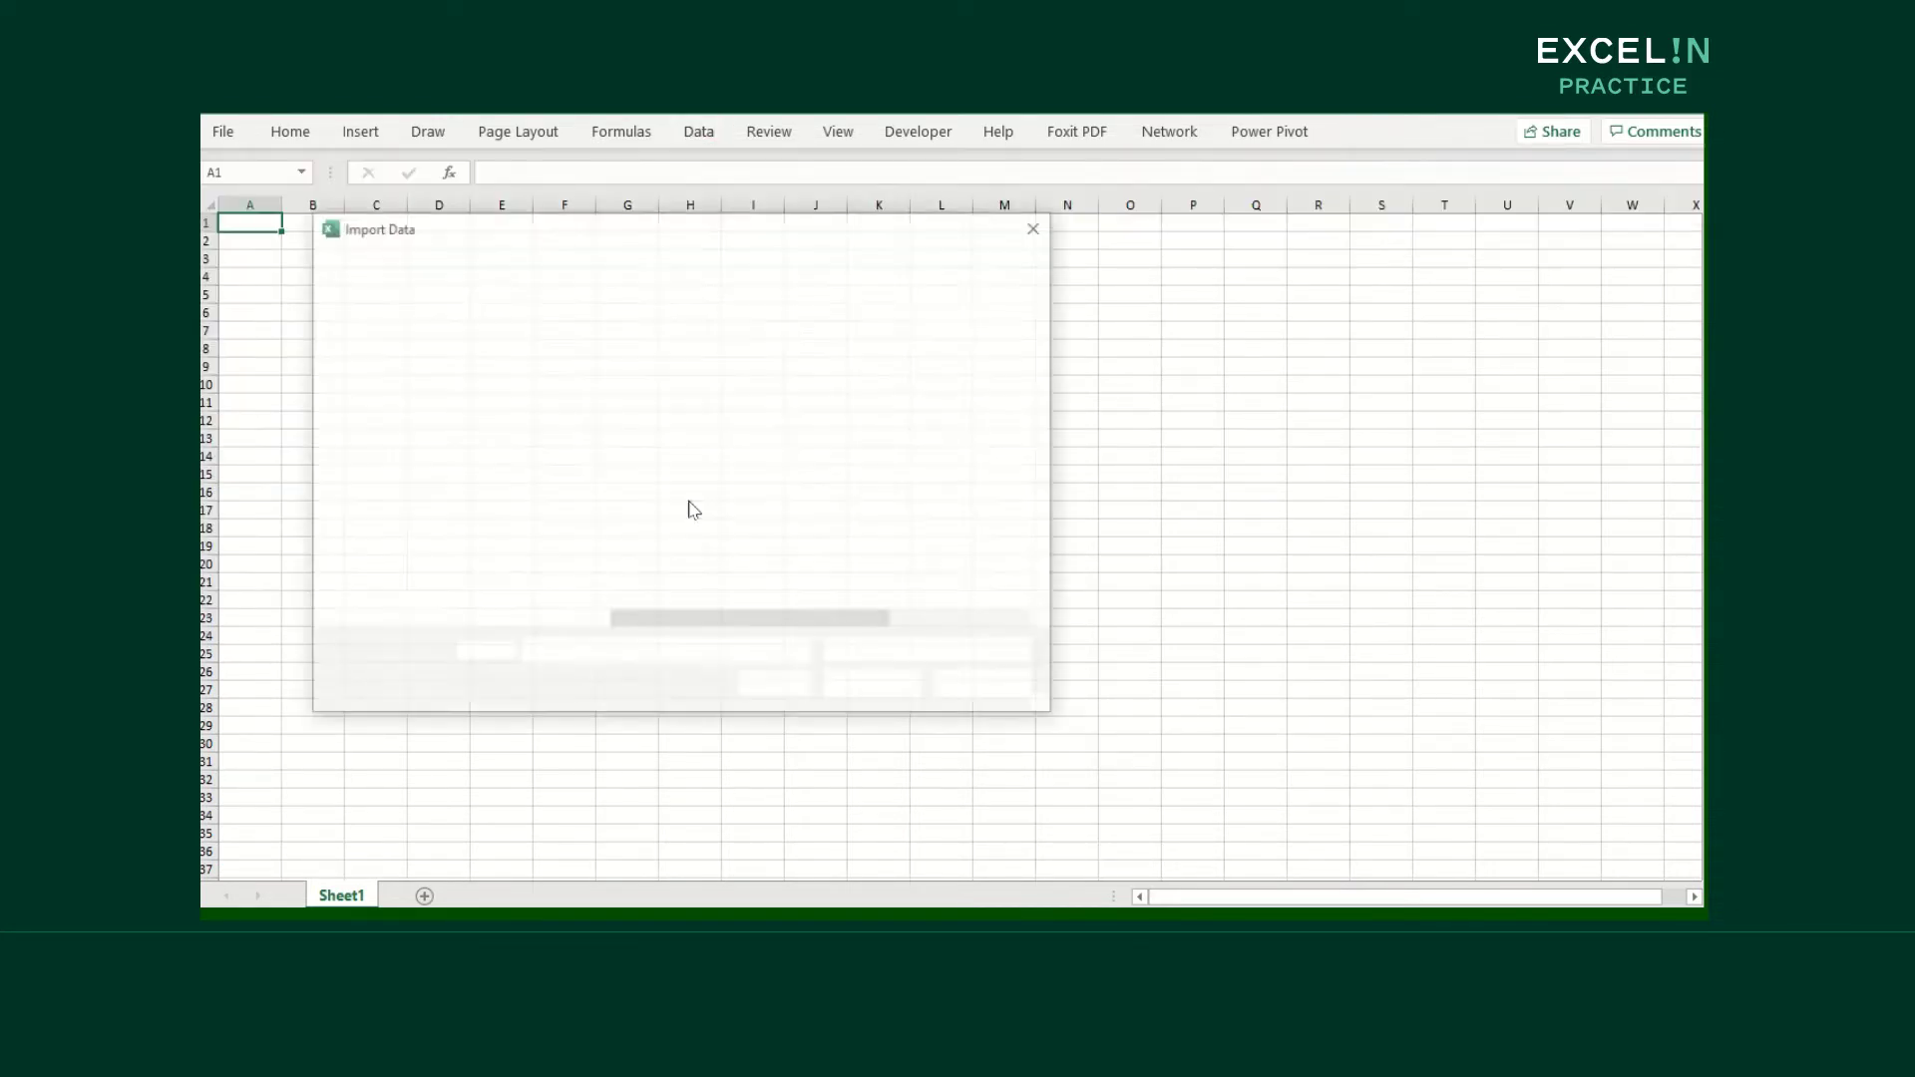
left_click(696, 375)
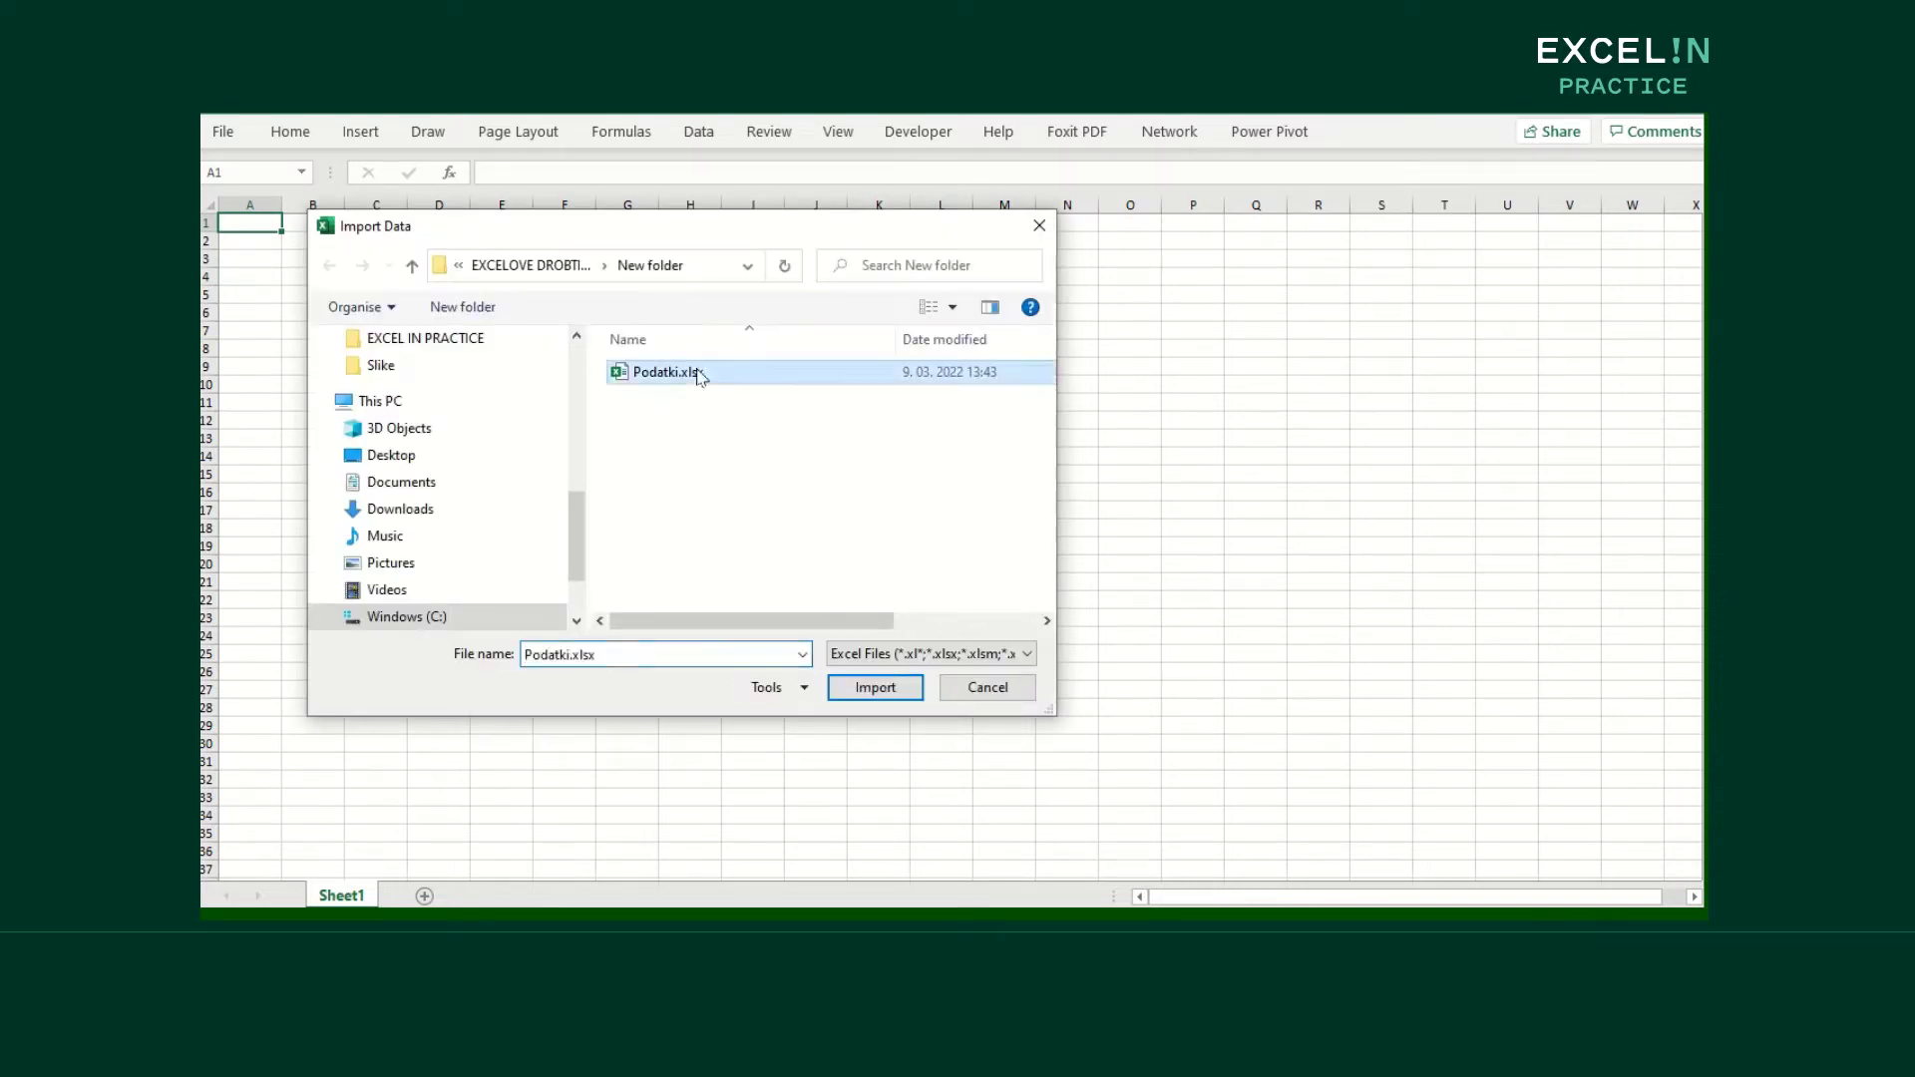
left_click(910, 689)
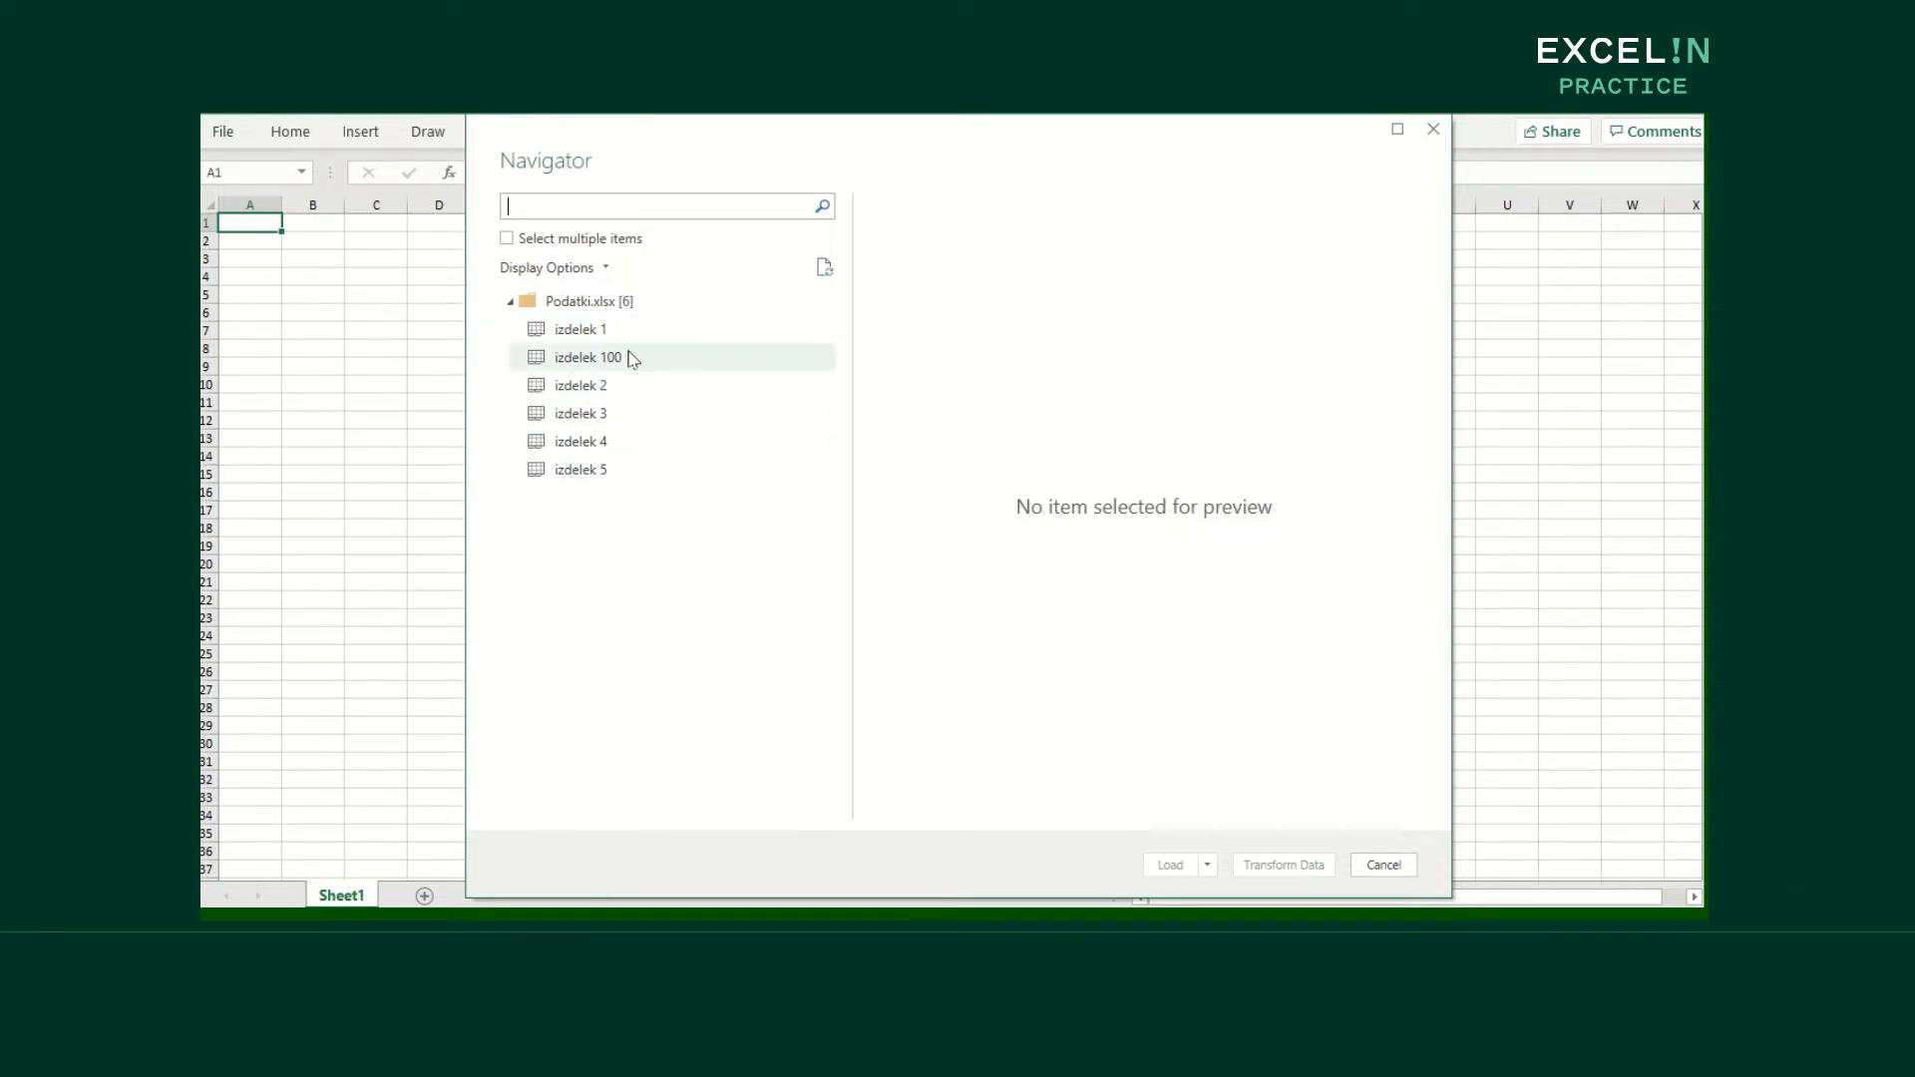
left_click(601, 337)
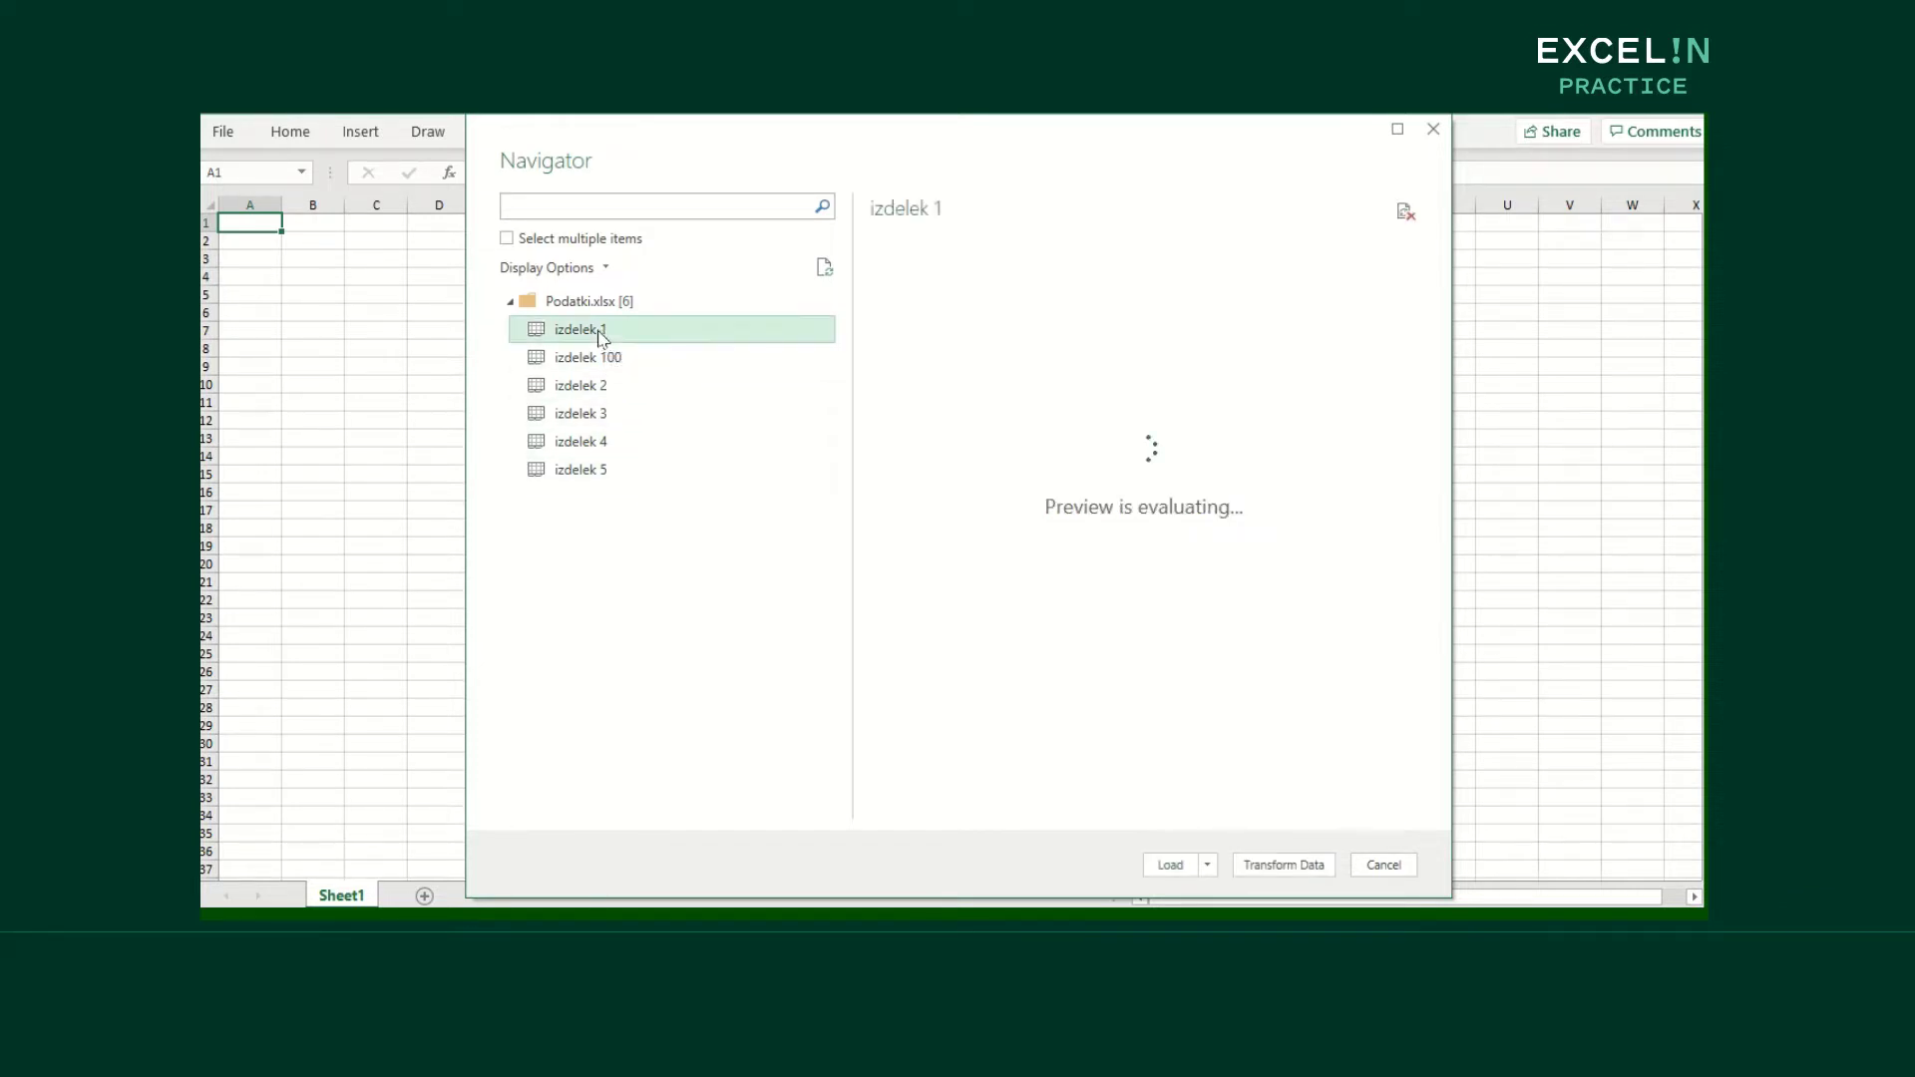
left_click(1290, 868)
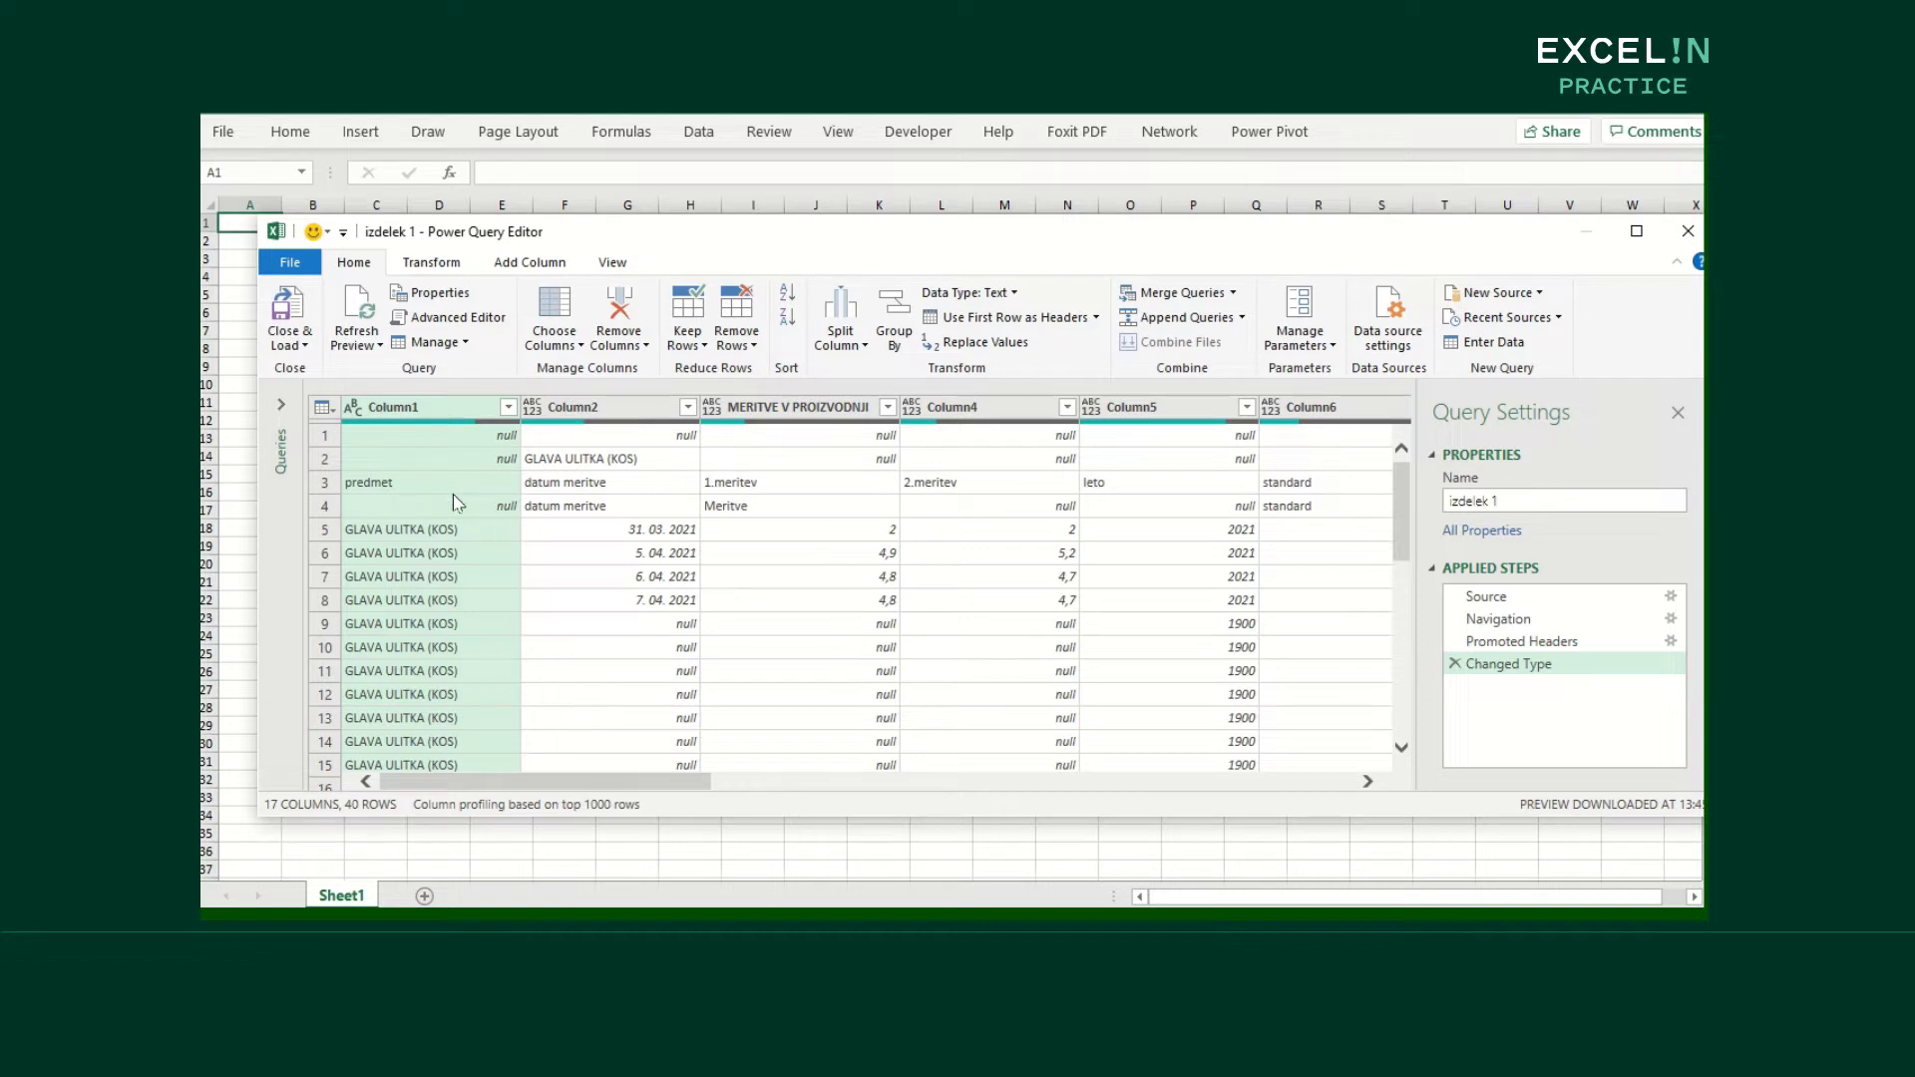
Remove the top 2 rows of the izdelek 1 query and use the first remaining row as headers
left_click(740, 355)
left_click(771, 367)
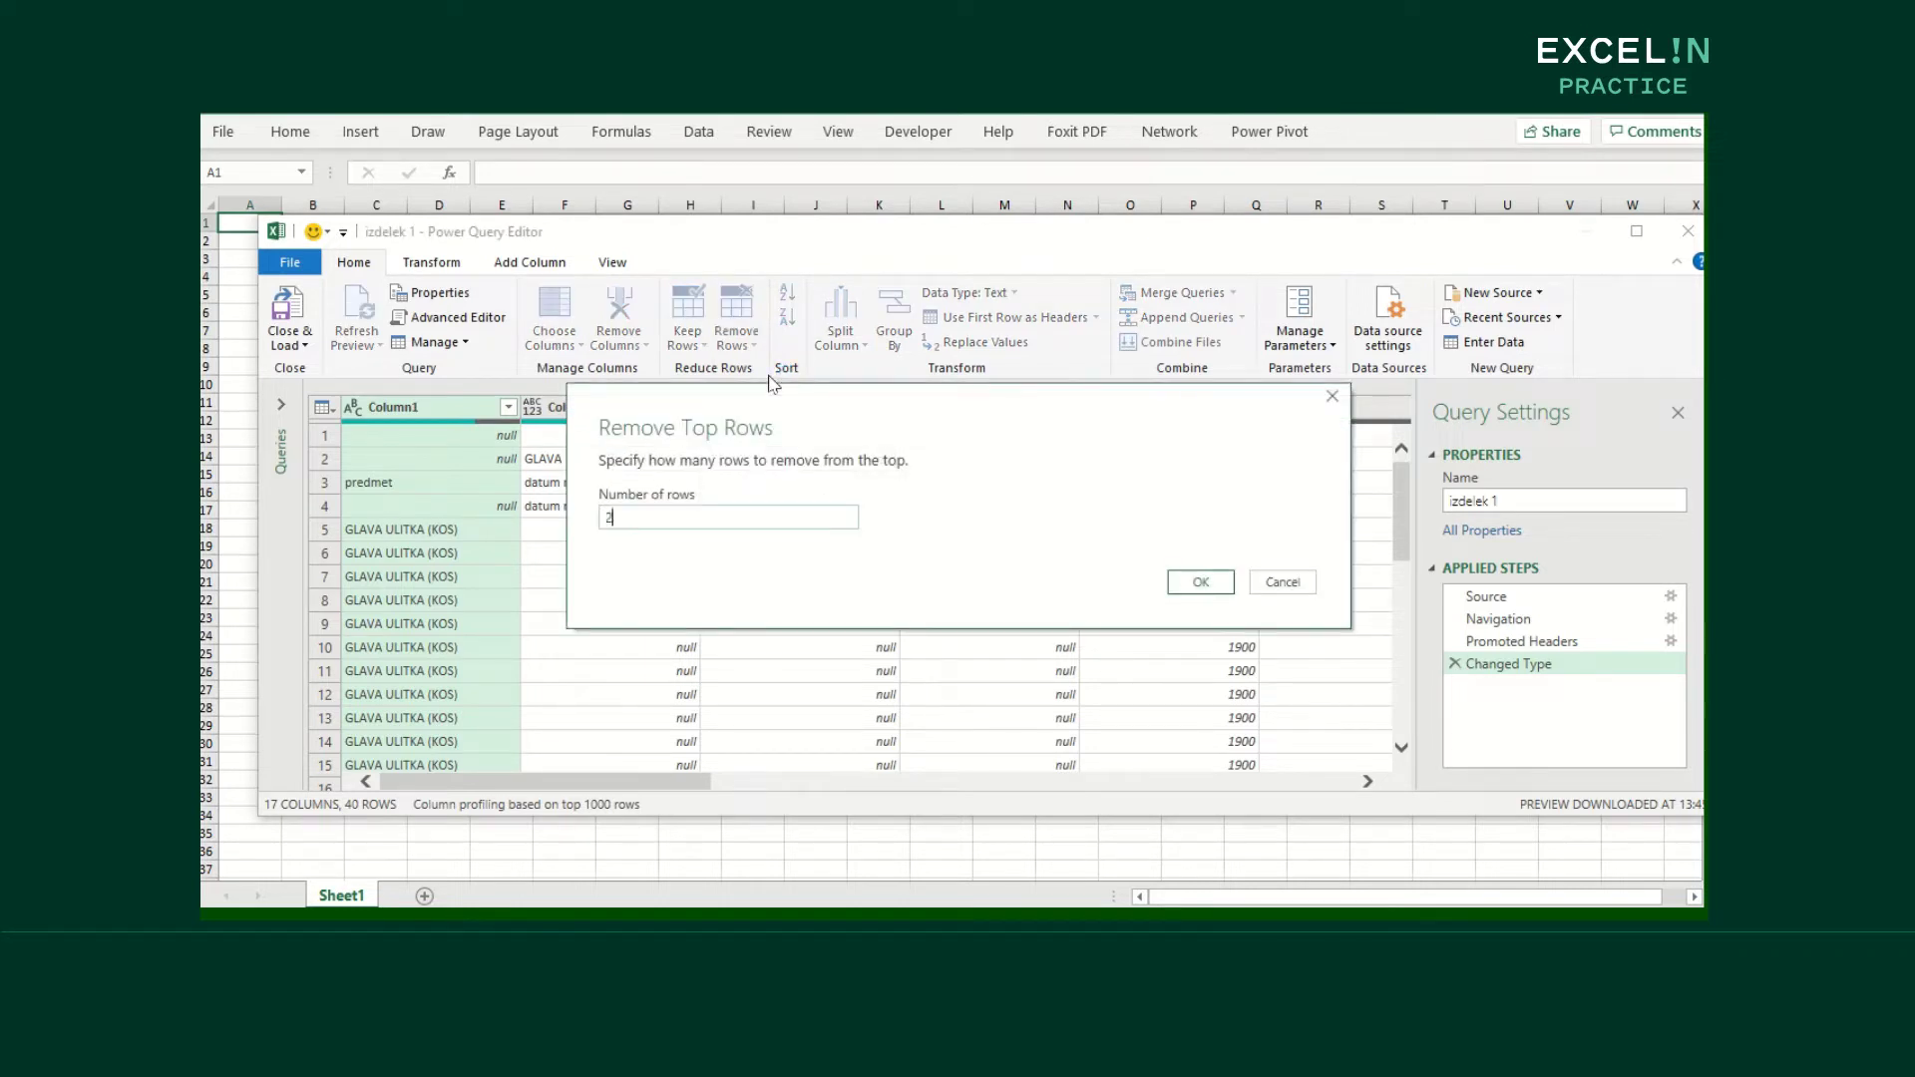
left_click(1217, 582)
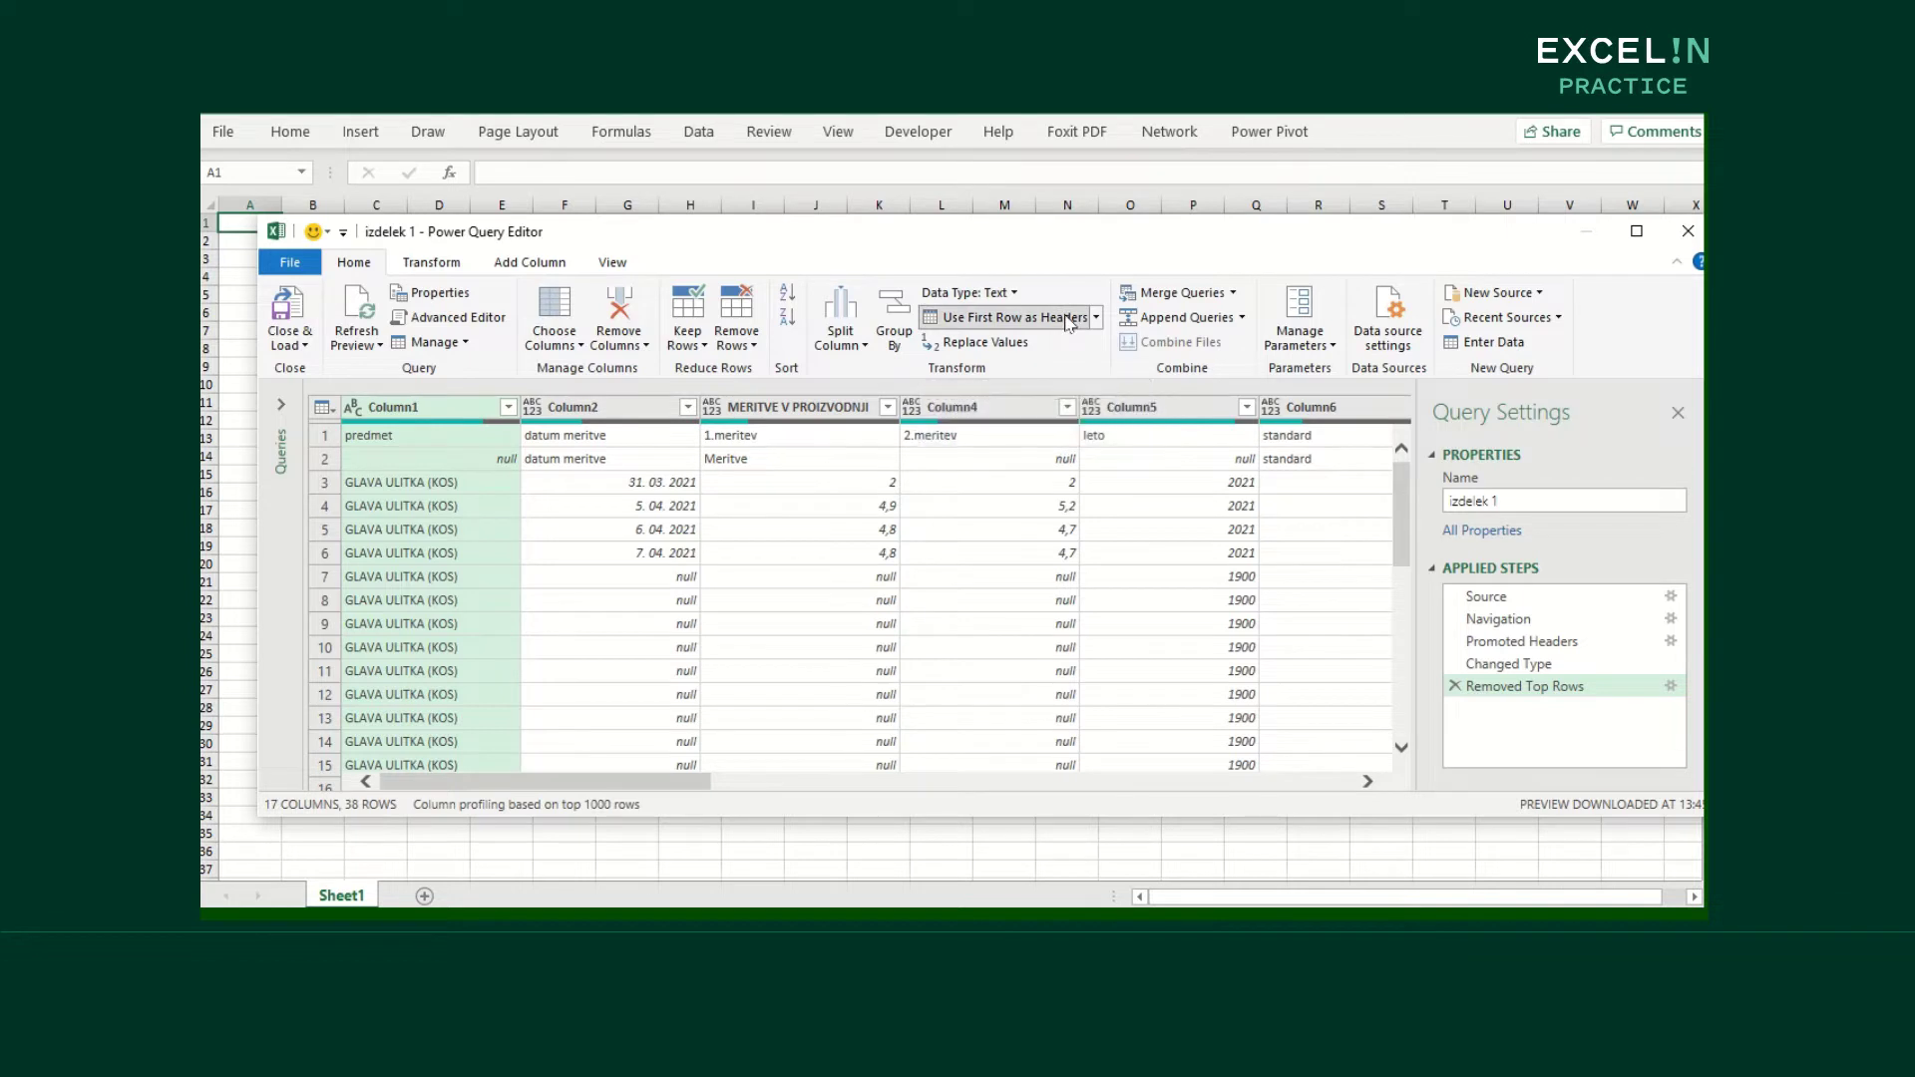
left_click(1014, 318)
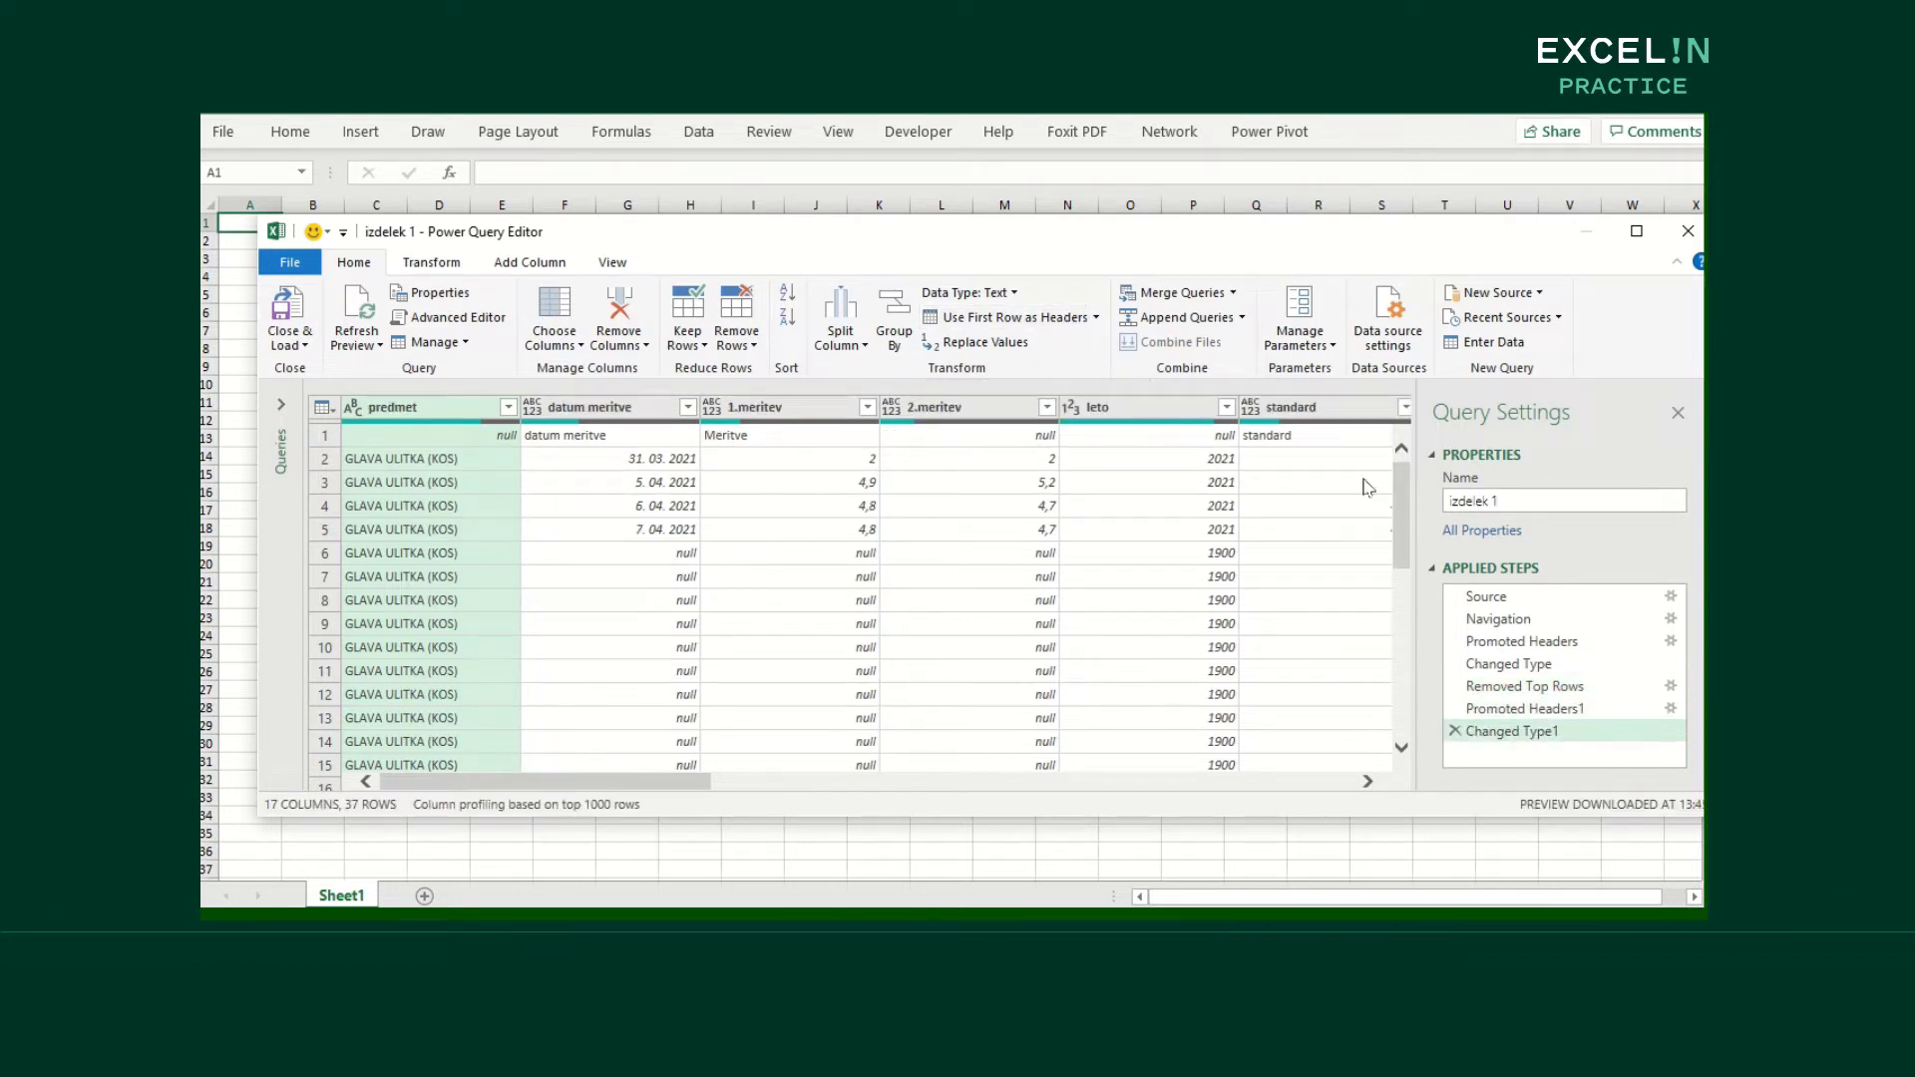
Filter the datum meritve column to exclude null, "datum meritve" and "OHIŠJE ULITKA (KOS)"
mouse_move(1403, 504)
left_mouse_down()
mouse_move(1404, 711)
mouse_move(1413, 486)
left_mouse_up()
left_click(688, 409)
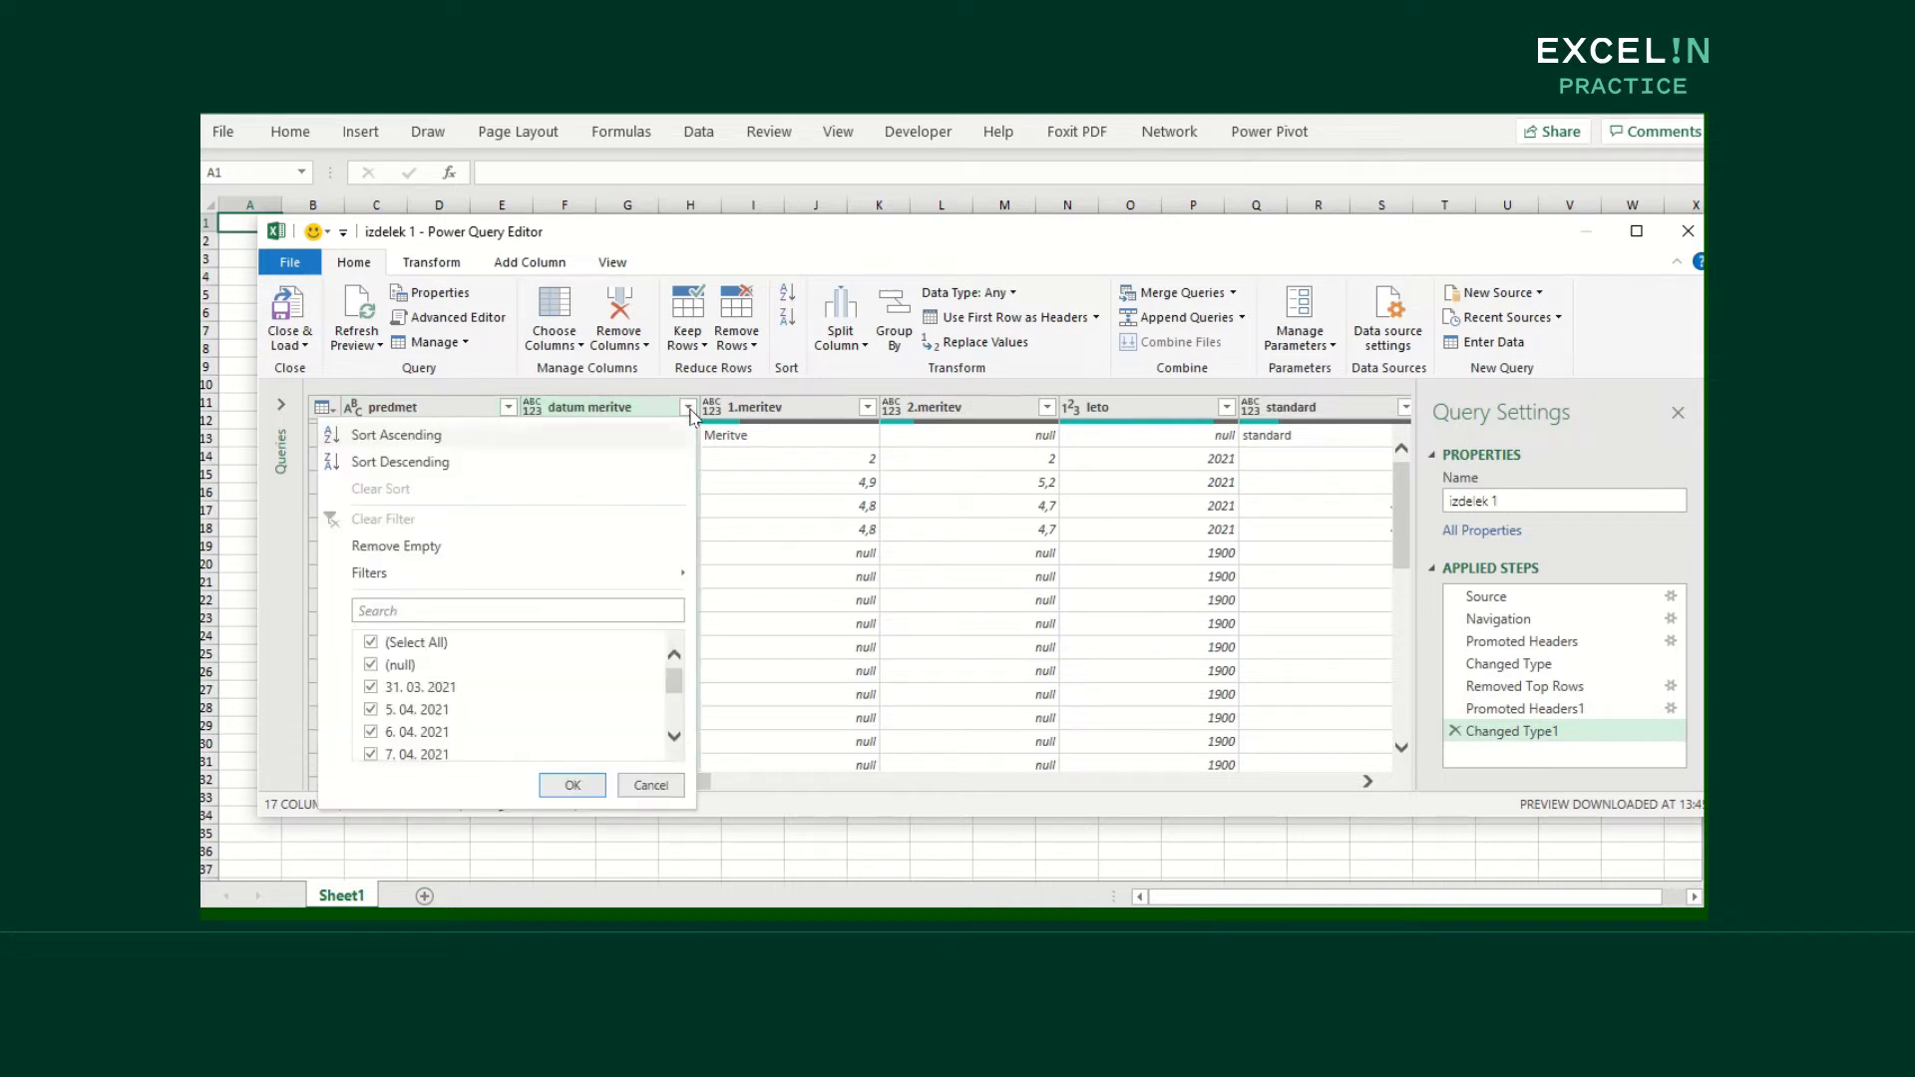
left_click(372, 666)
left_click_drag(673, 683, 666, 740)
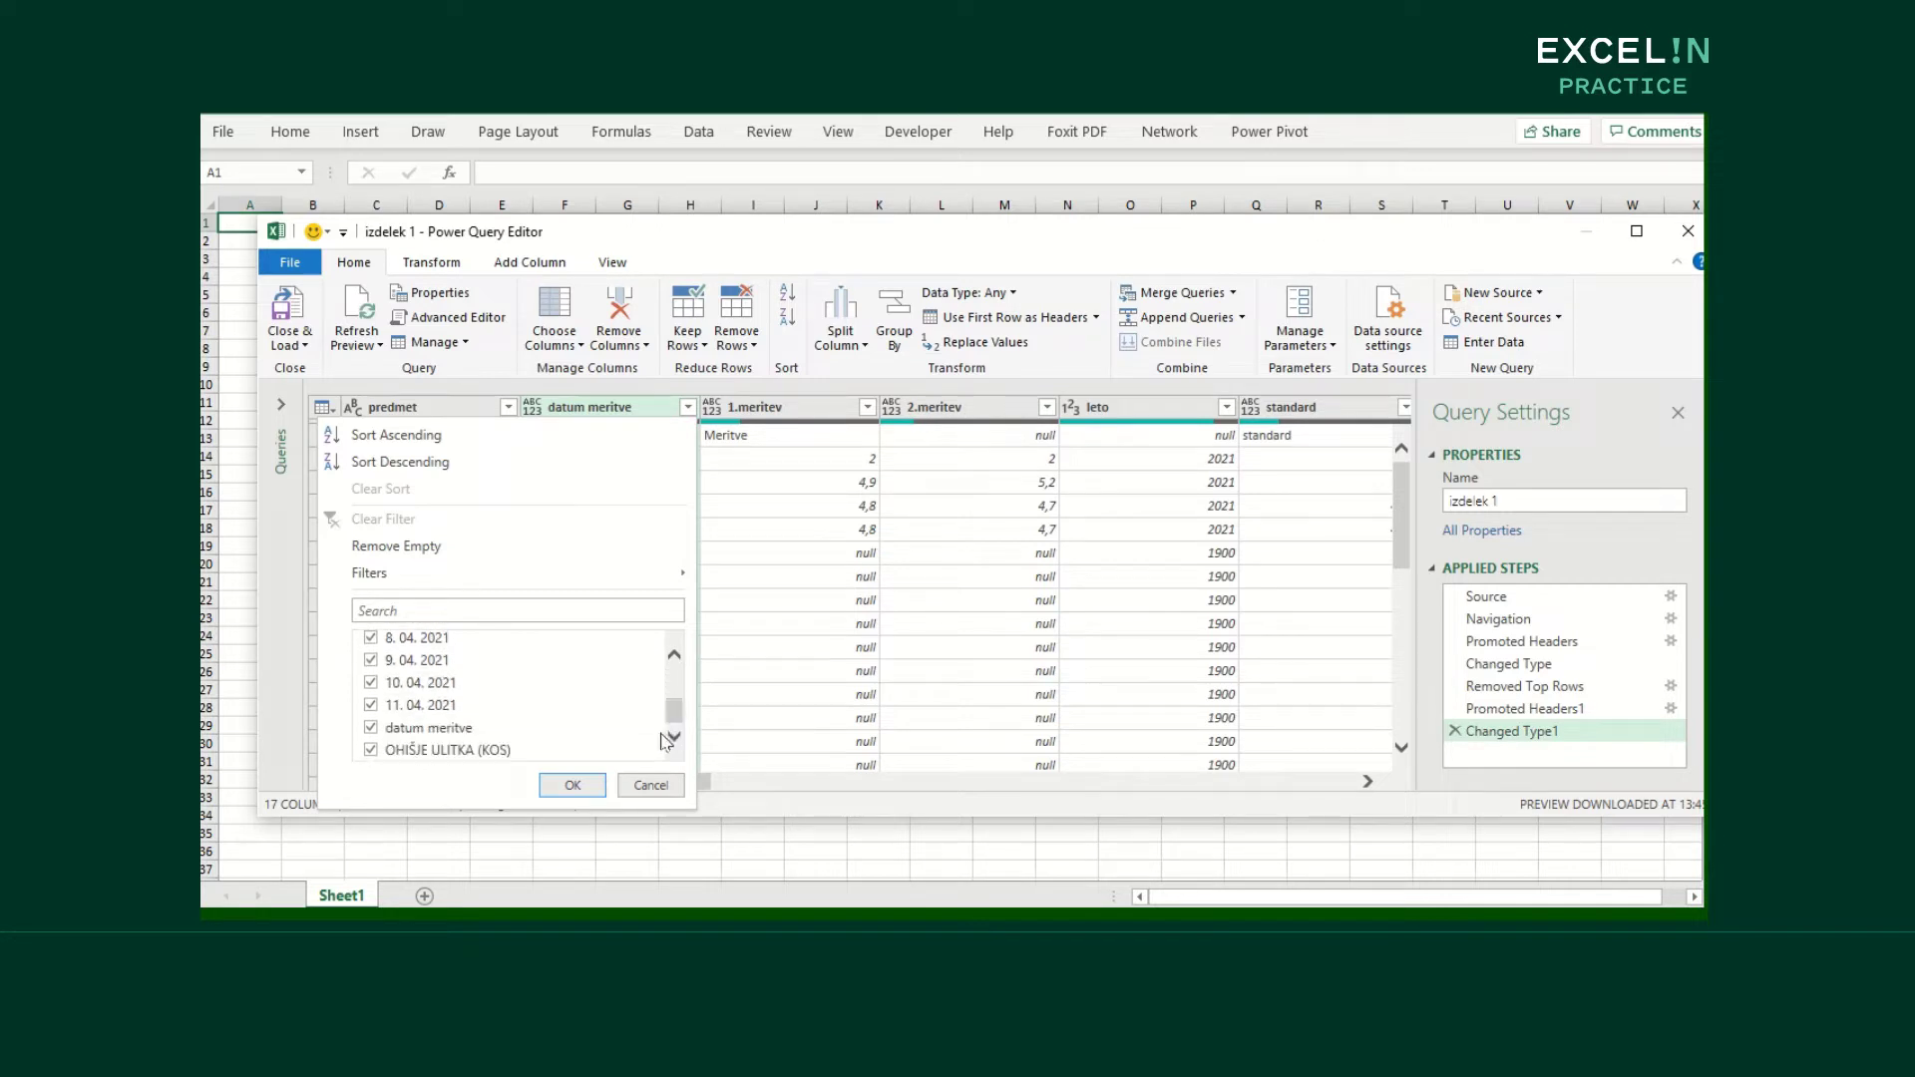
left_click(371, 728)
left_click(372, 751)
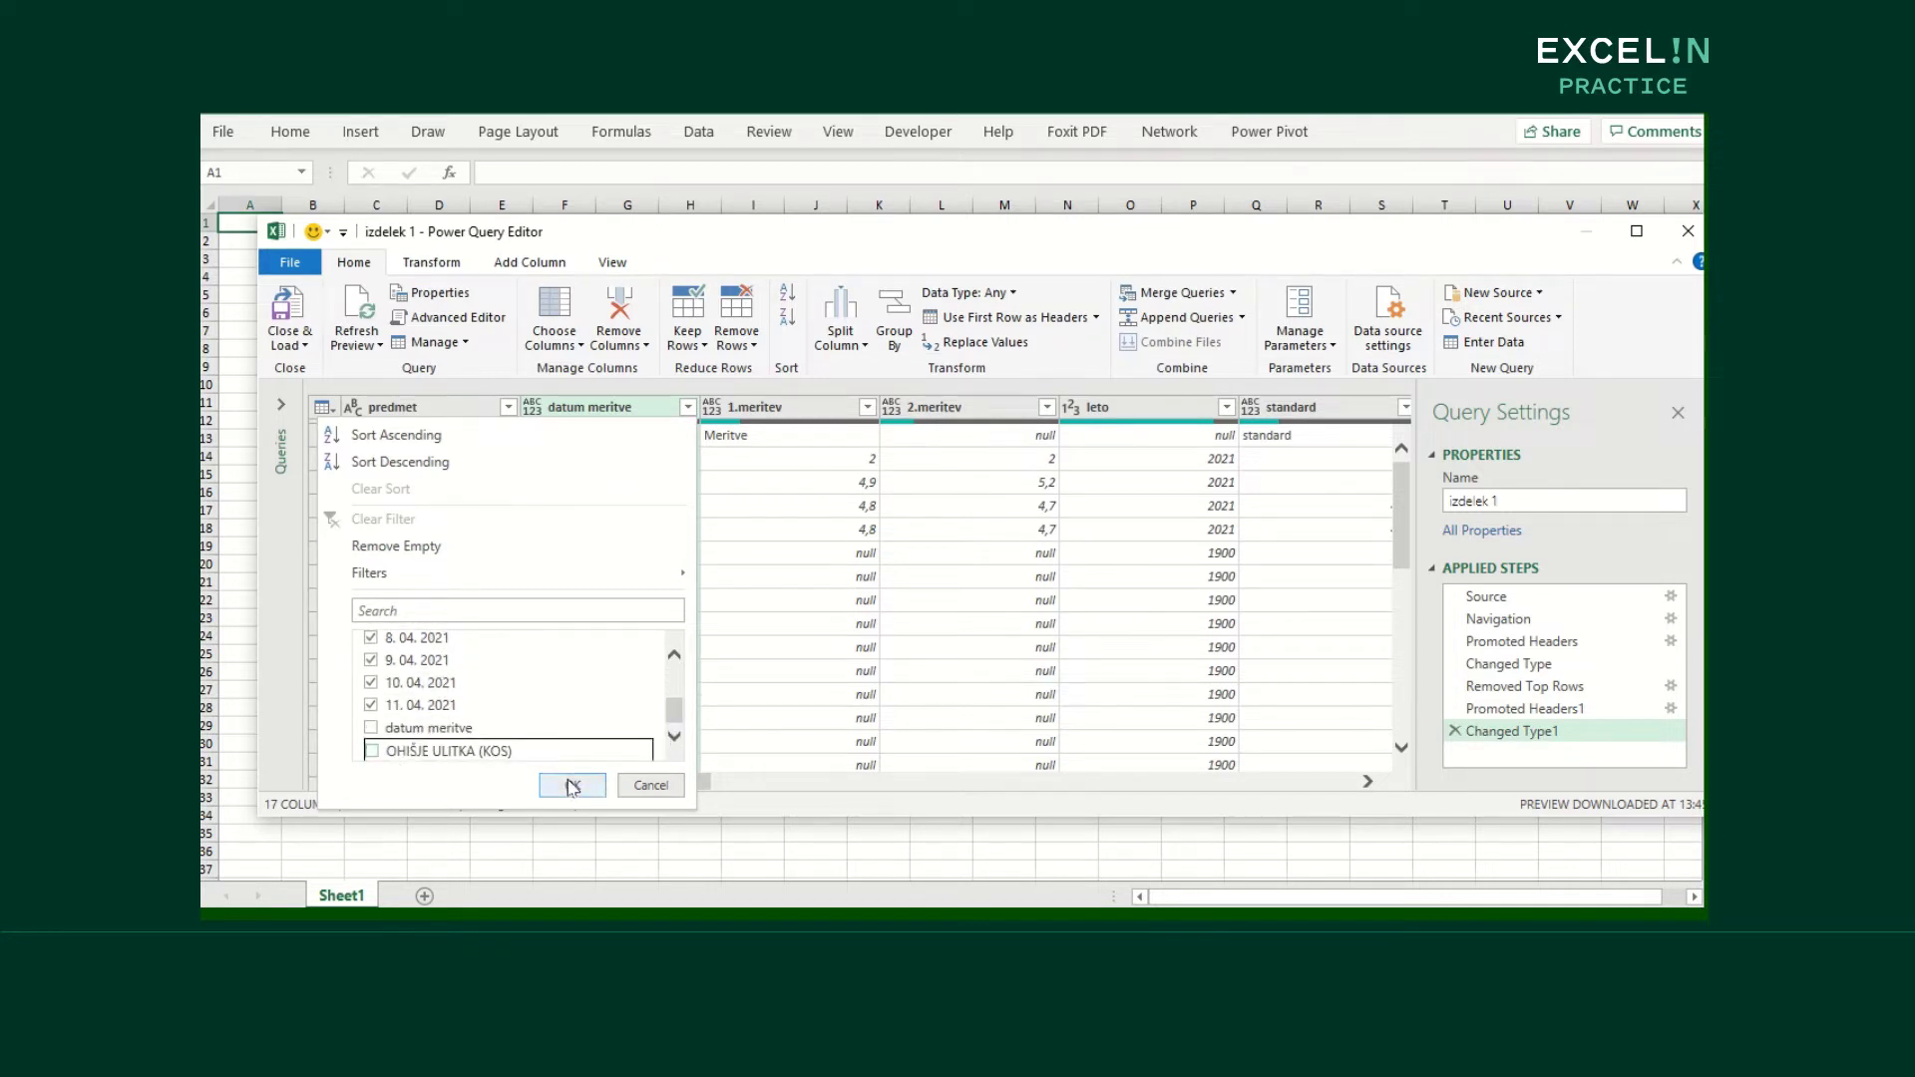
left_click(573, 785)
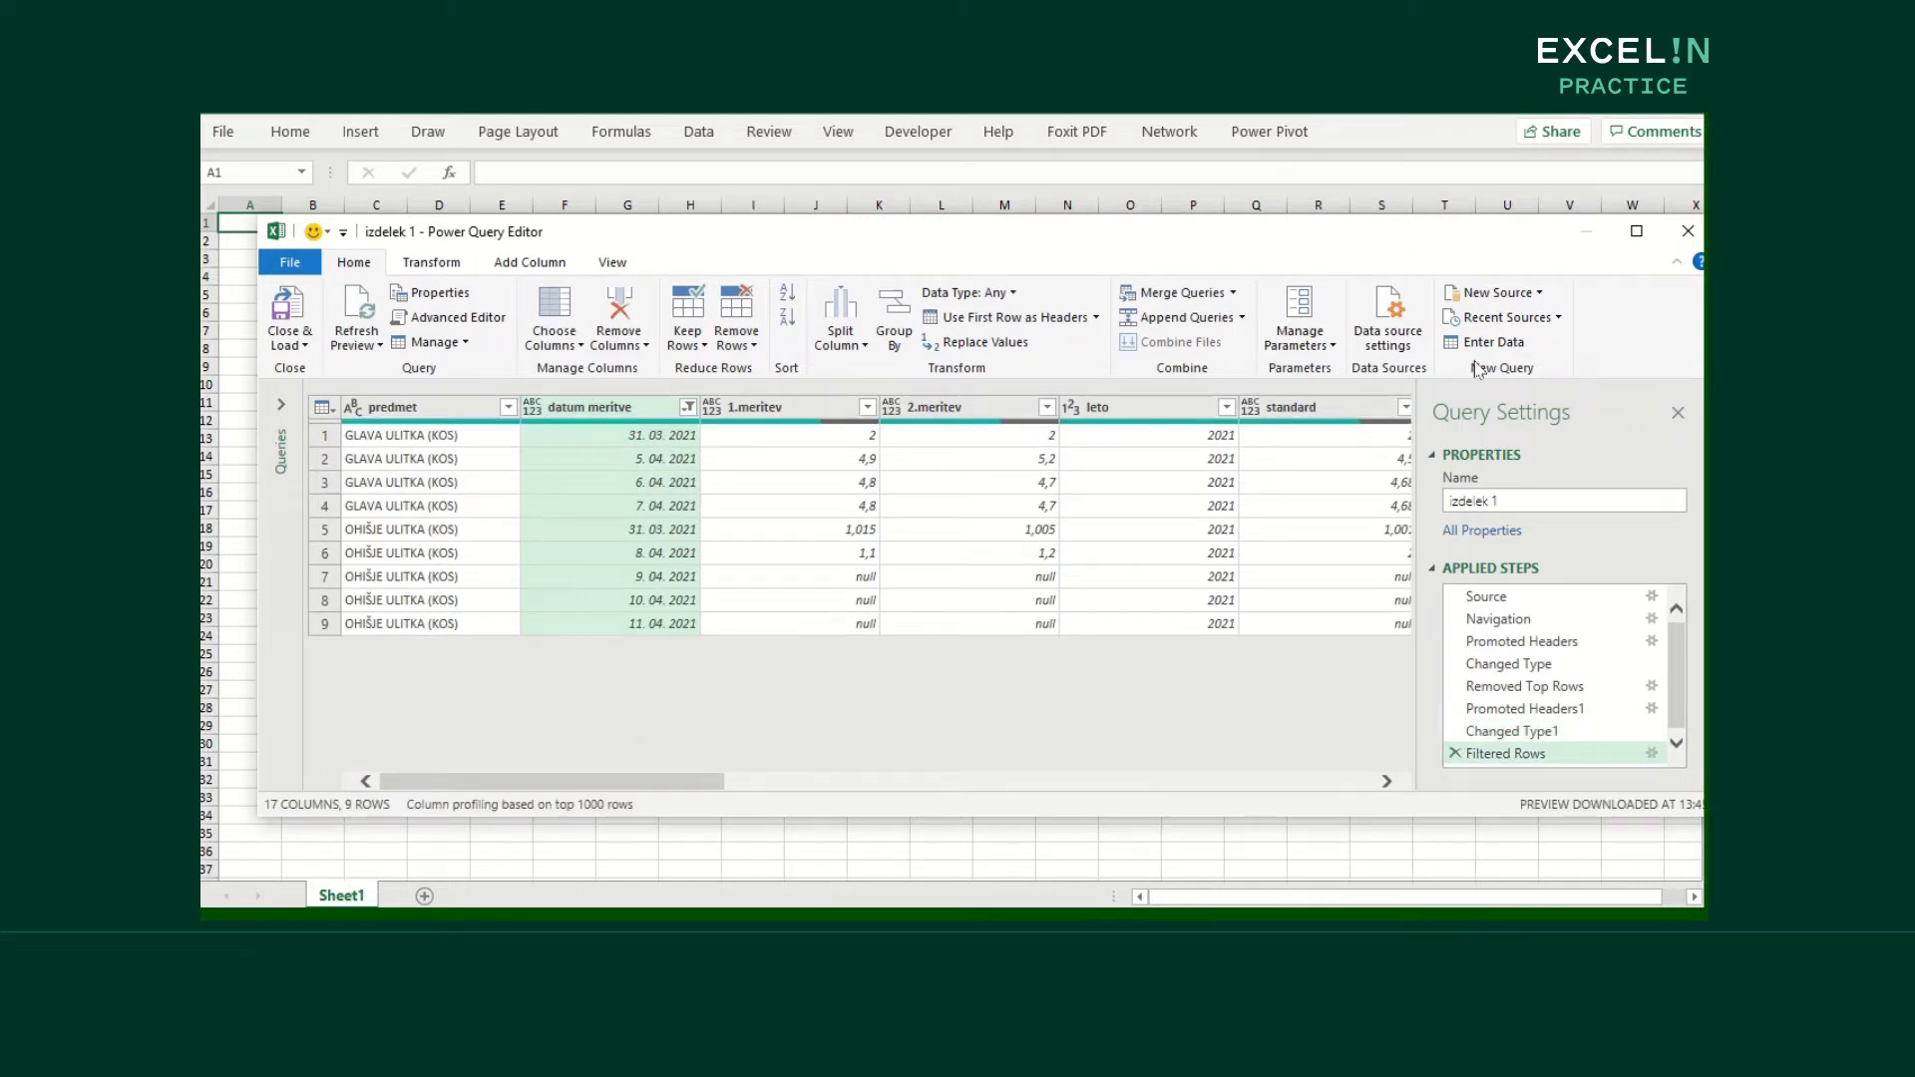
Close the query editor keeping the changes so the table loads to a sheet, and dismiss the queries list
left_click(1685, 238)
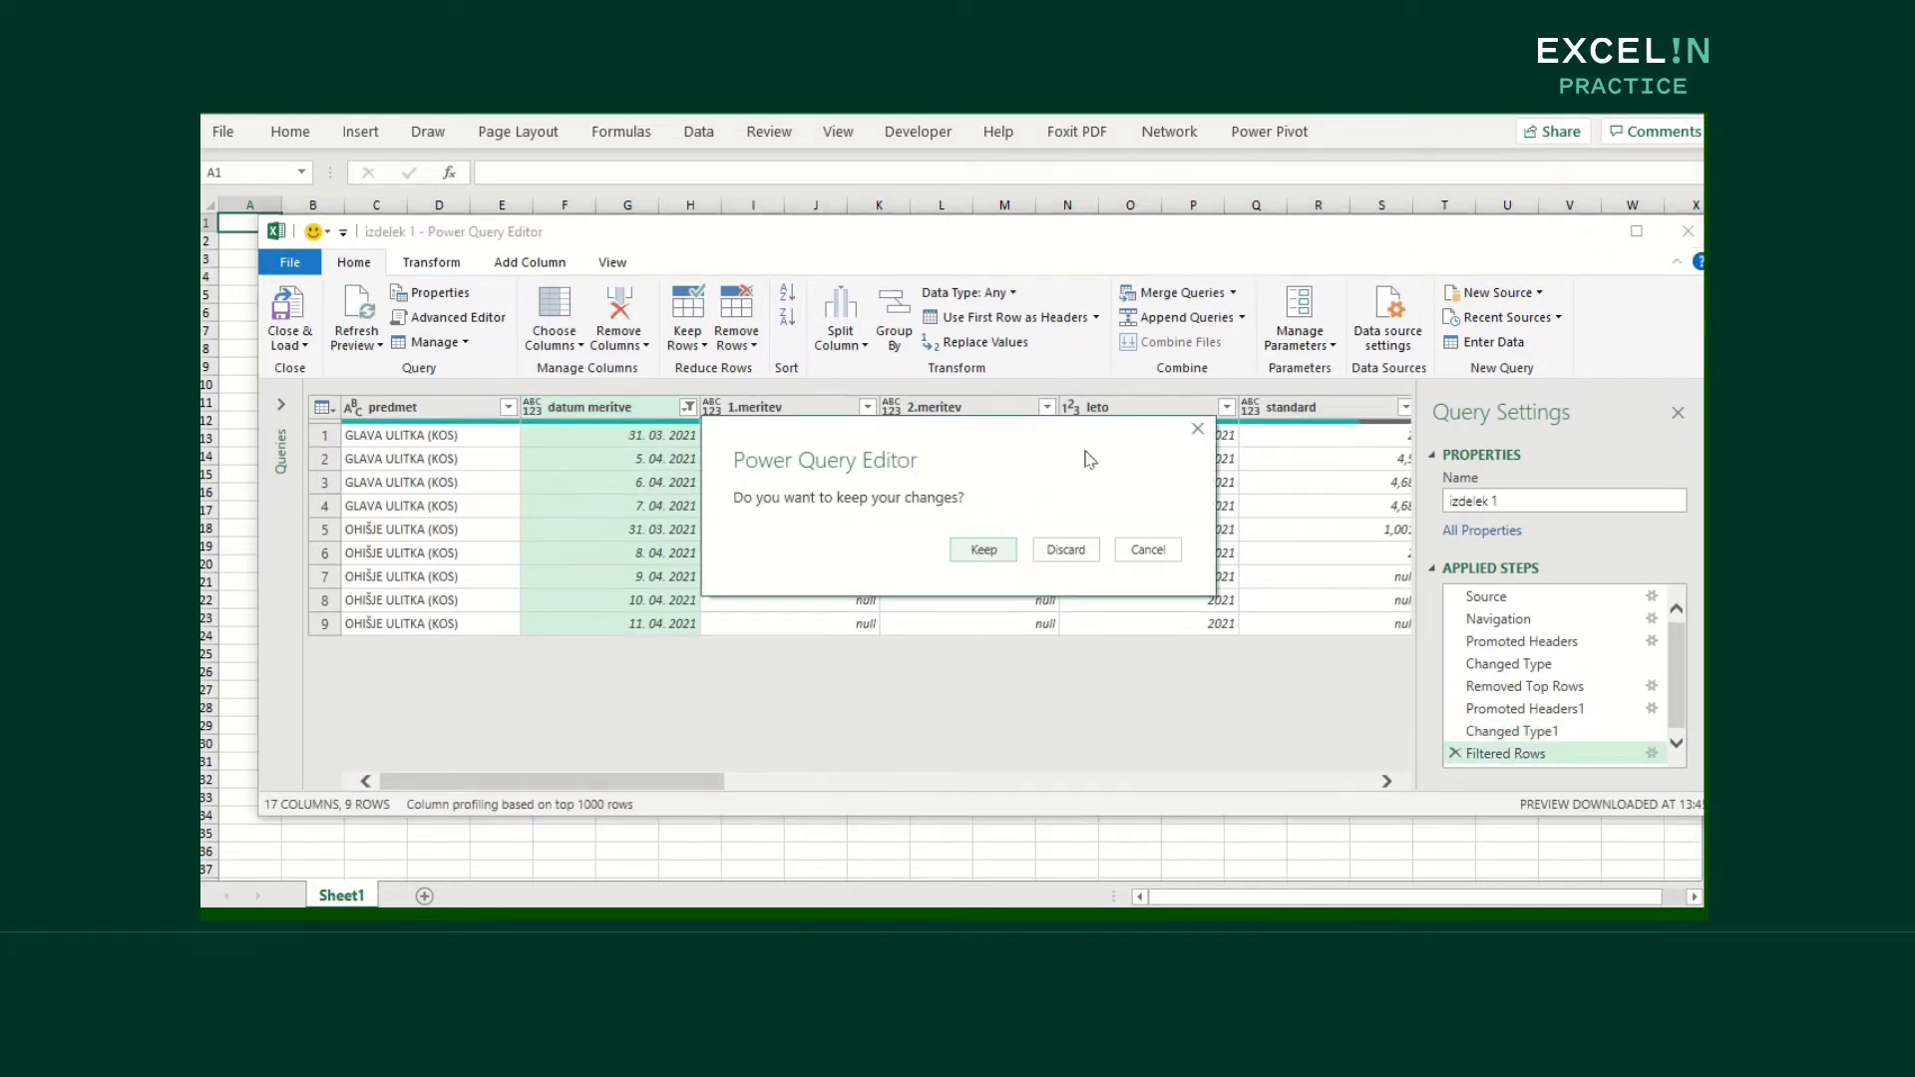
left_click(985, 551)
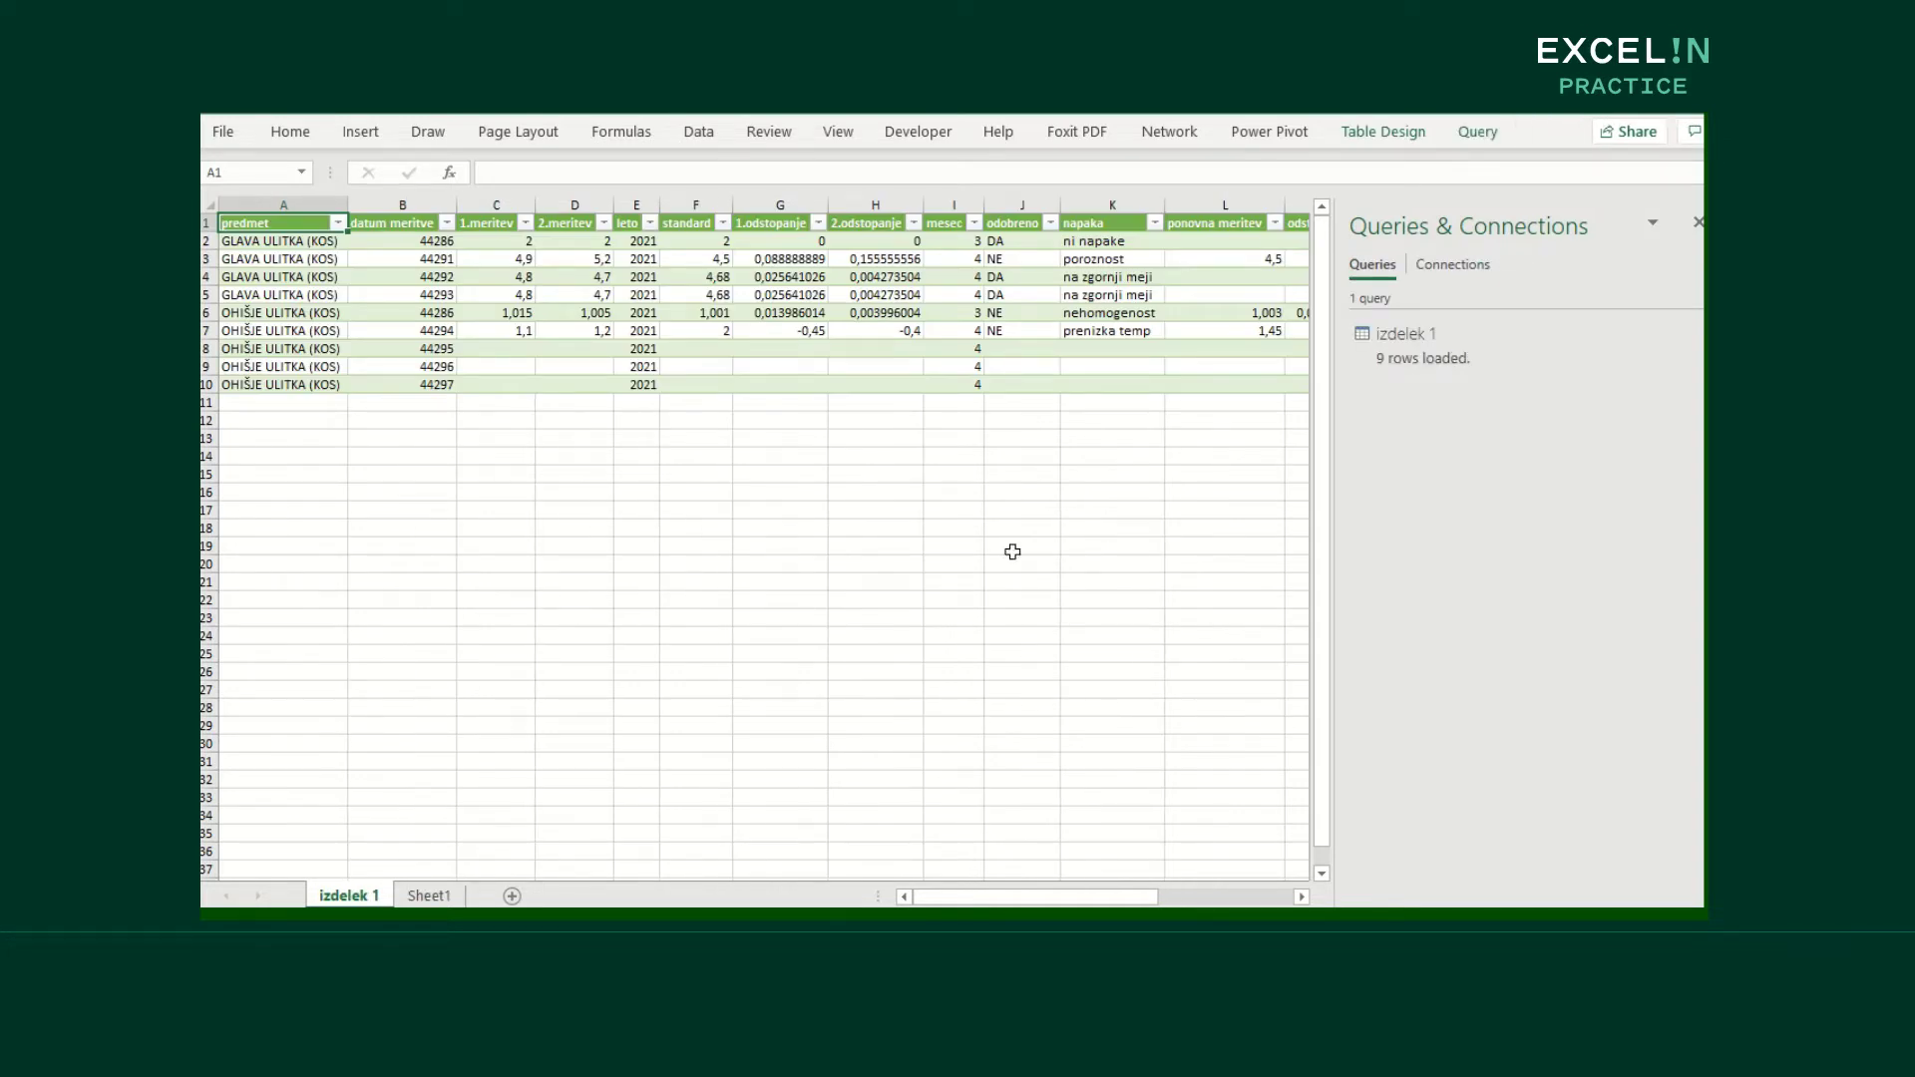
left_click(1698, 223)
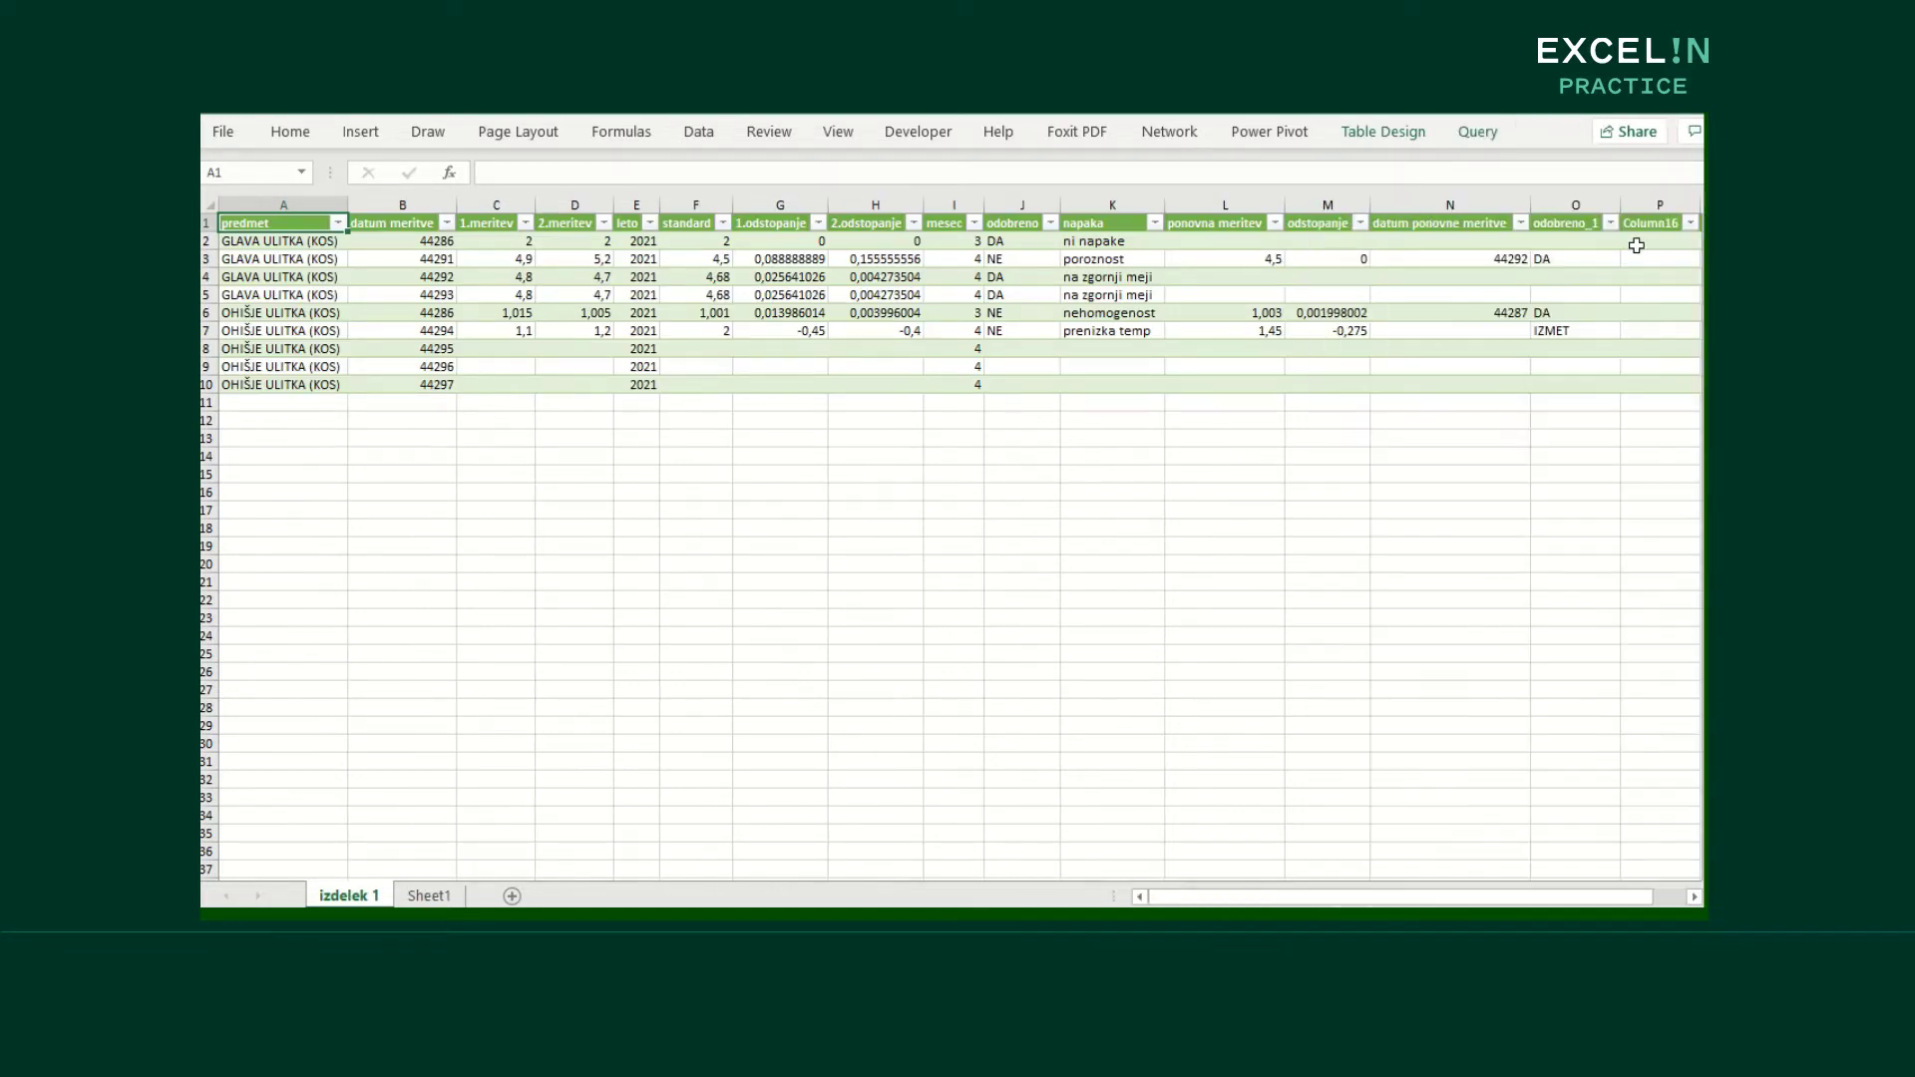
left_click(718, 313)
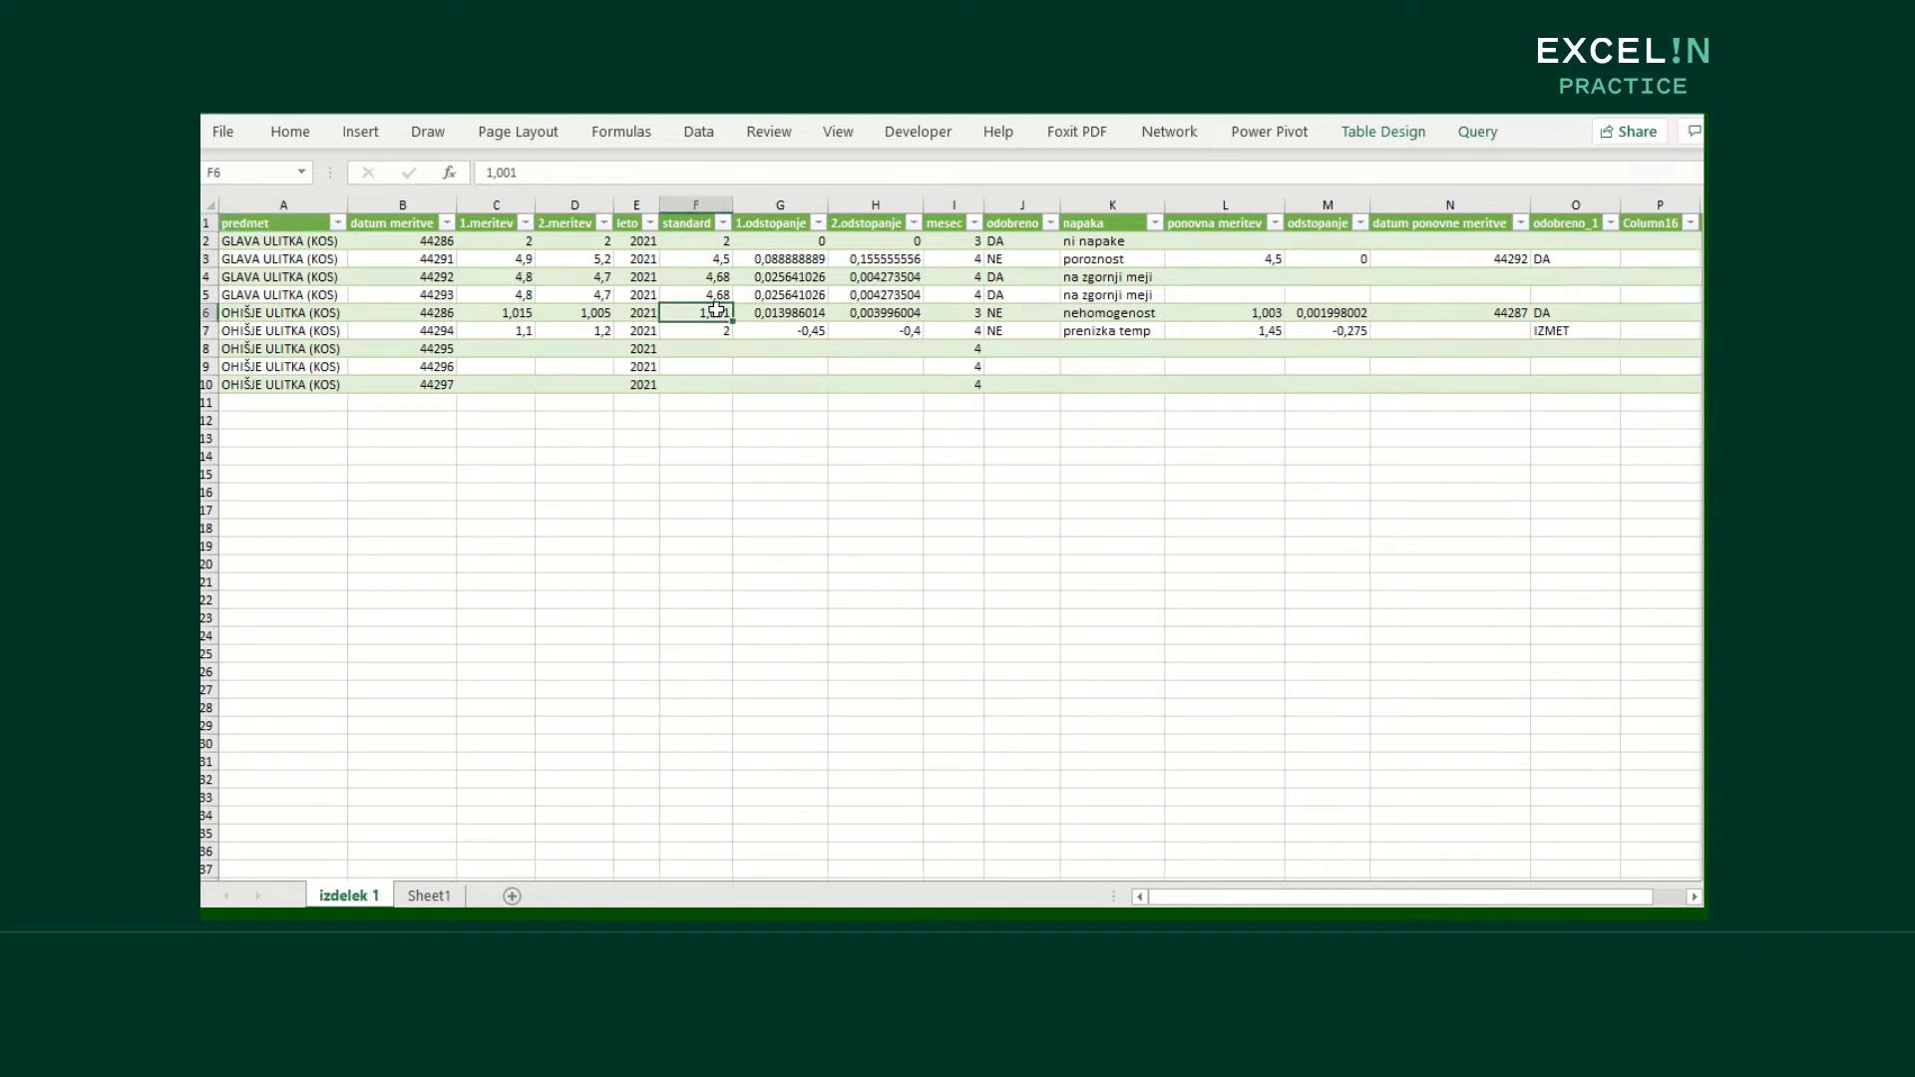
Create a copy of the izdelek 1 sheet, placed before the original in the same workbook
right_click(344, 898)
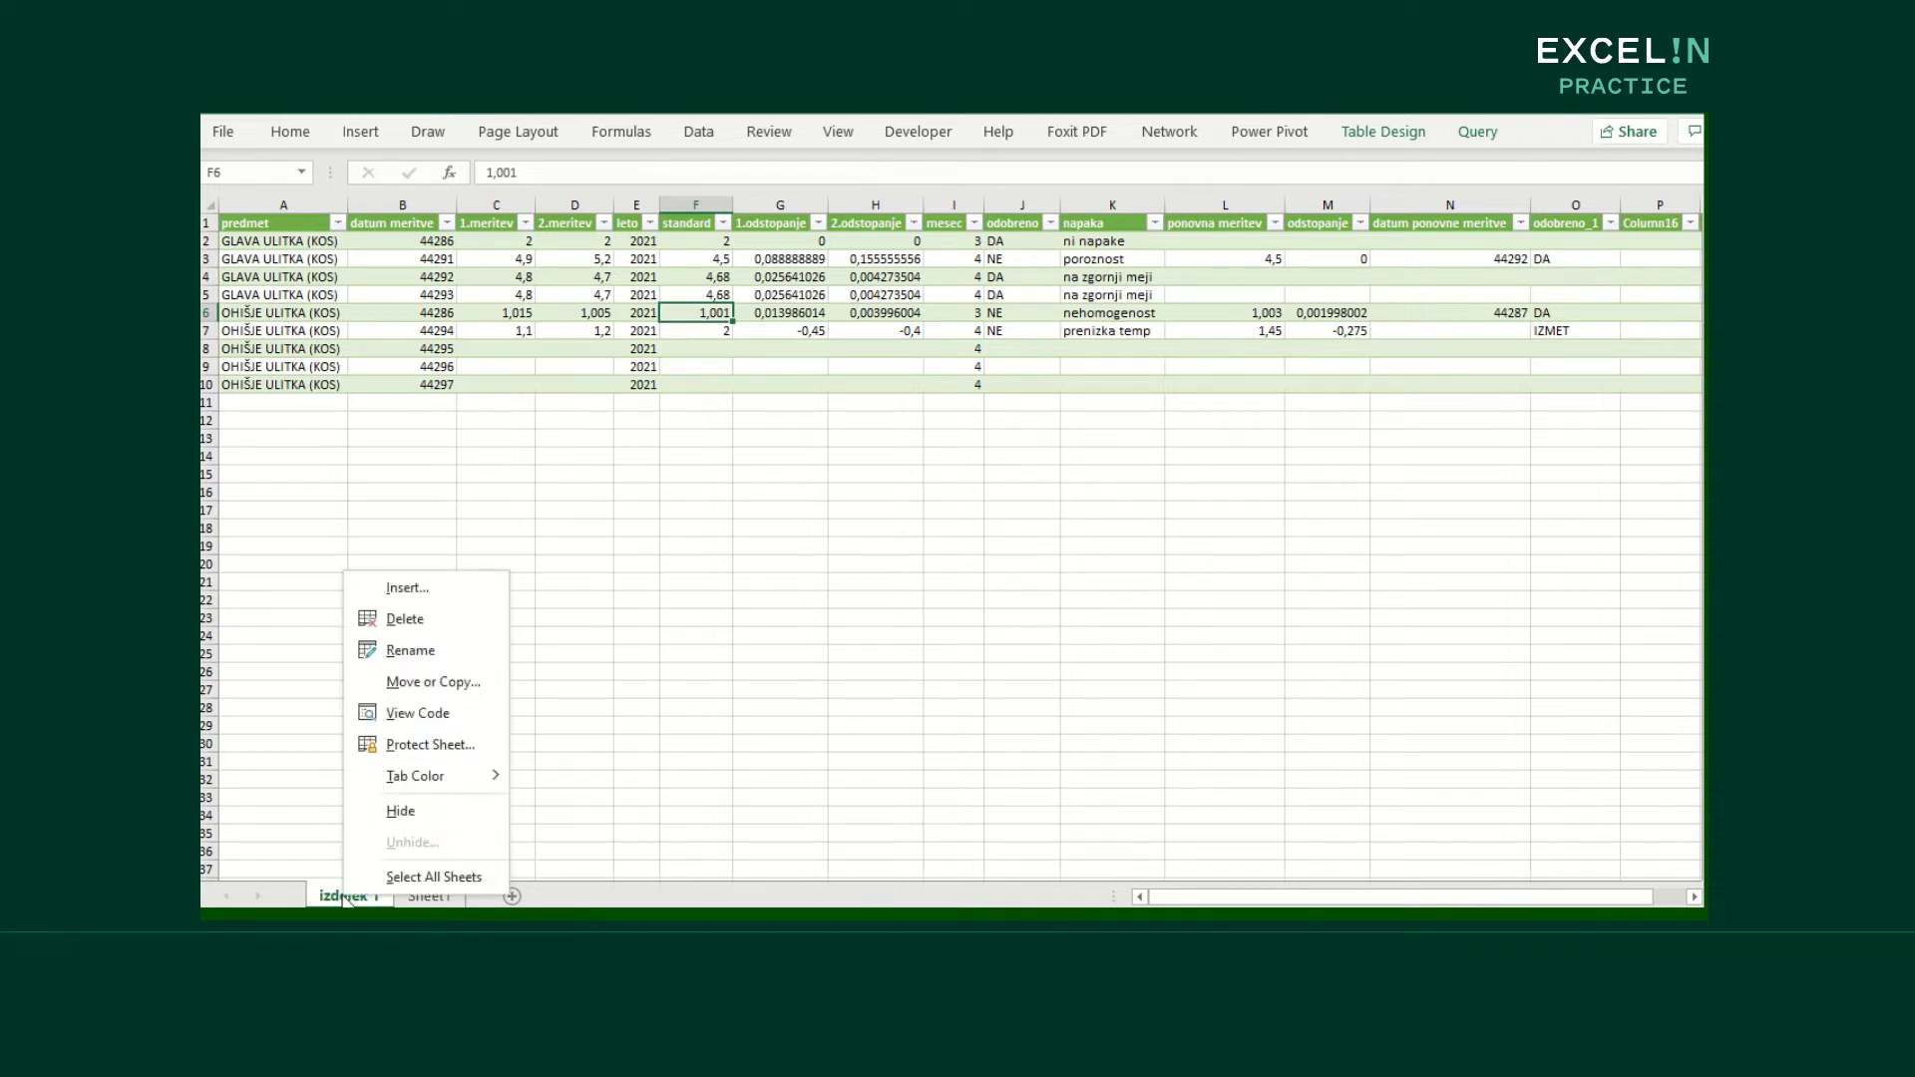
left_click(459, 683)
left_click(369, 769)
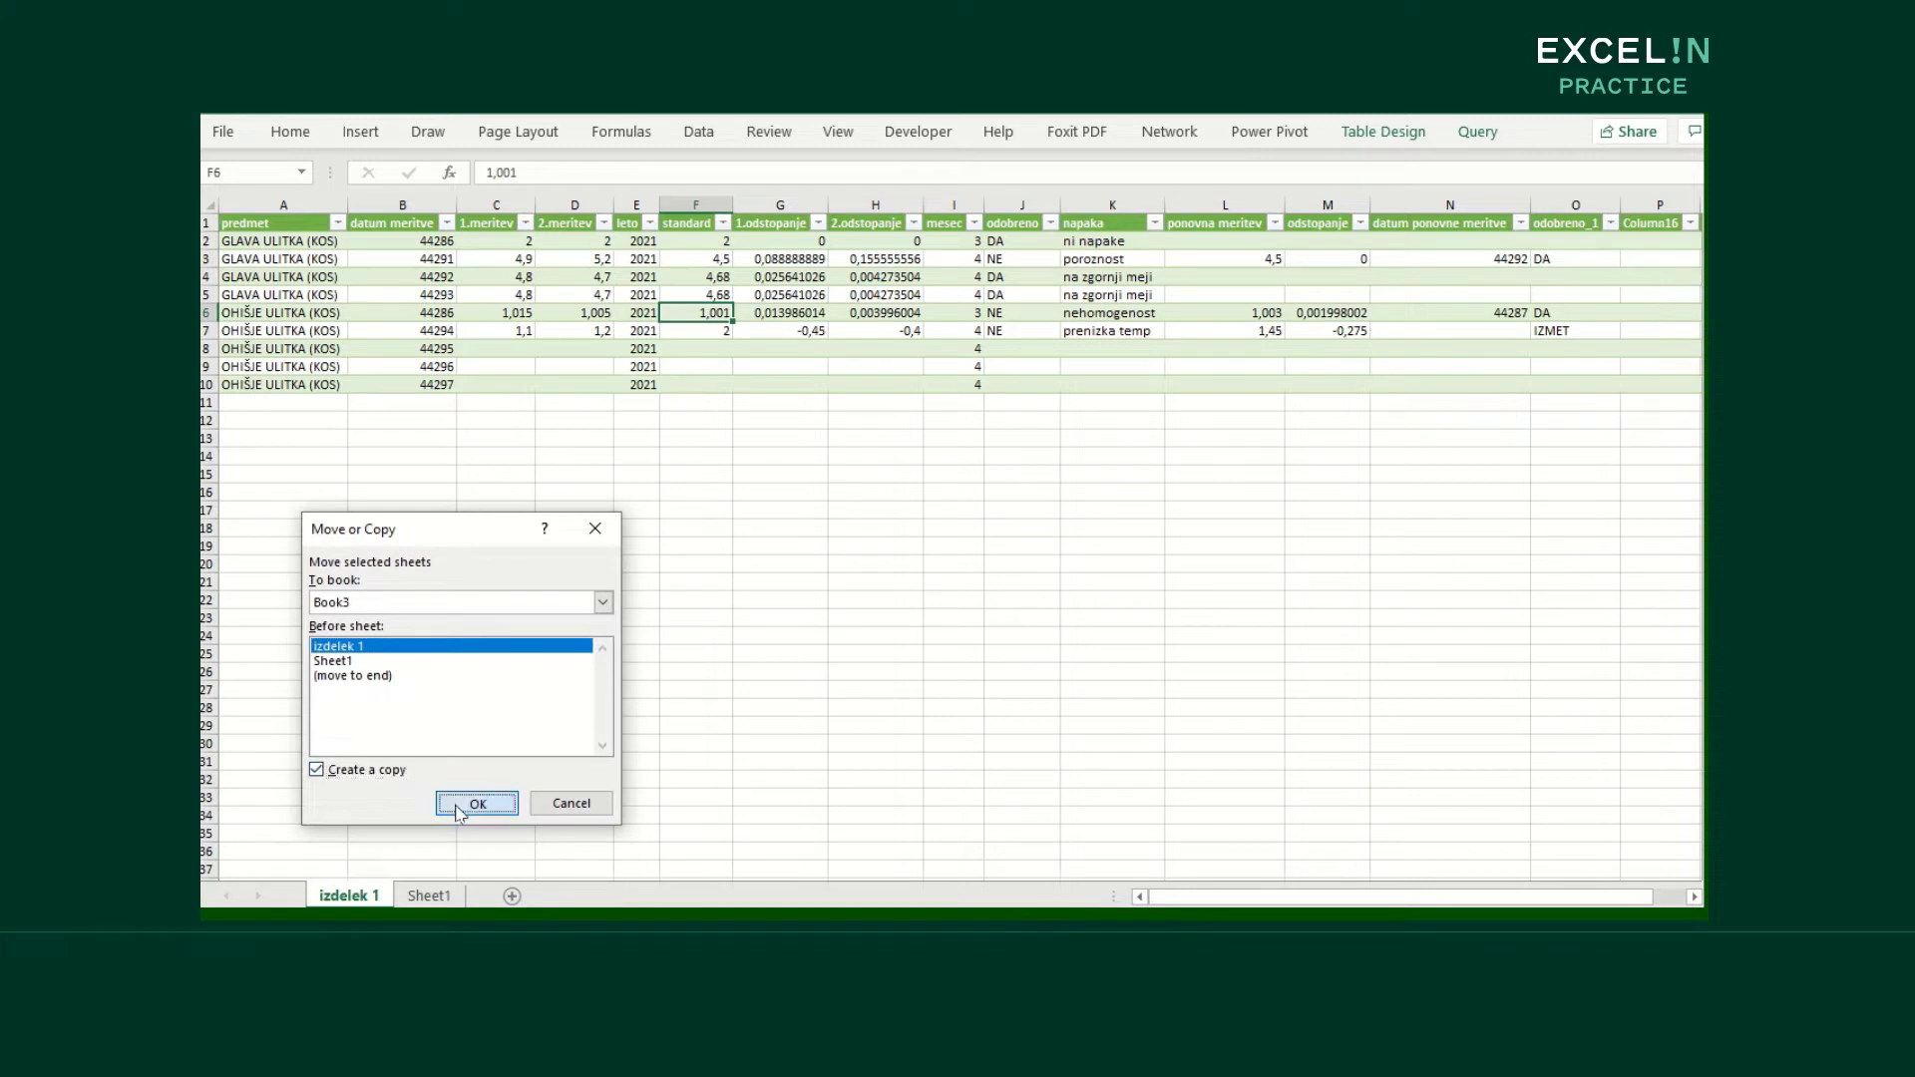
left_click(470, 802)
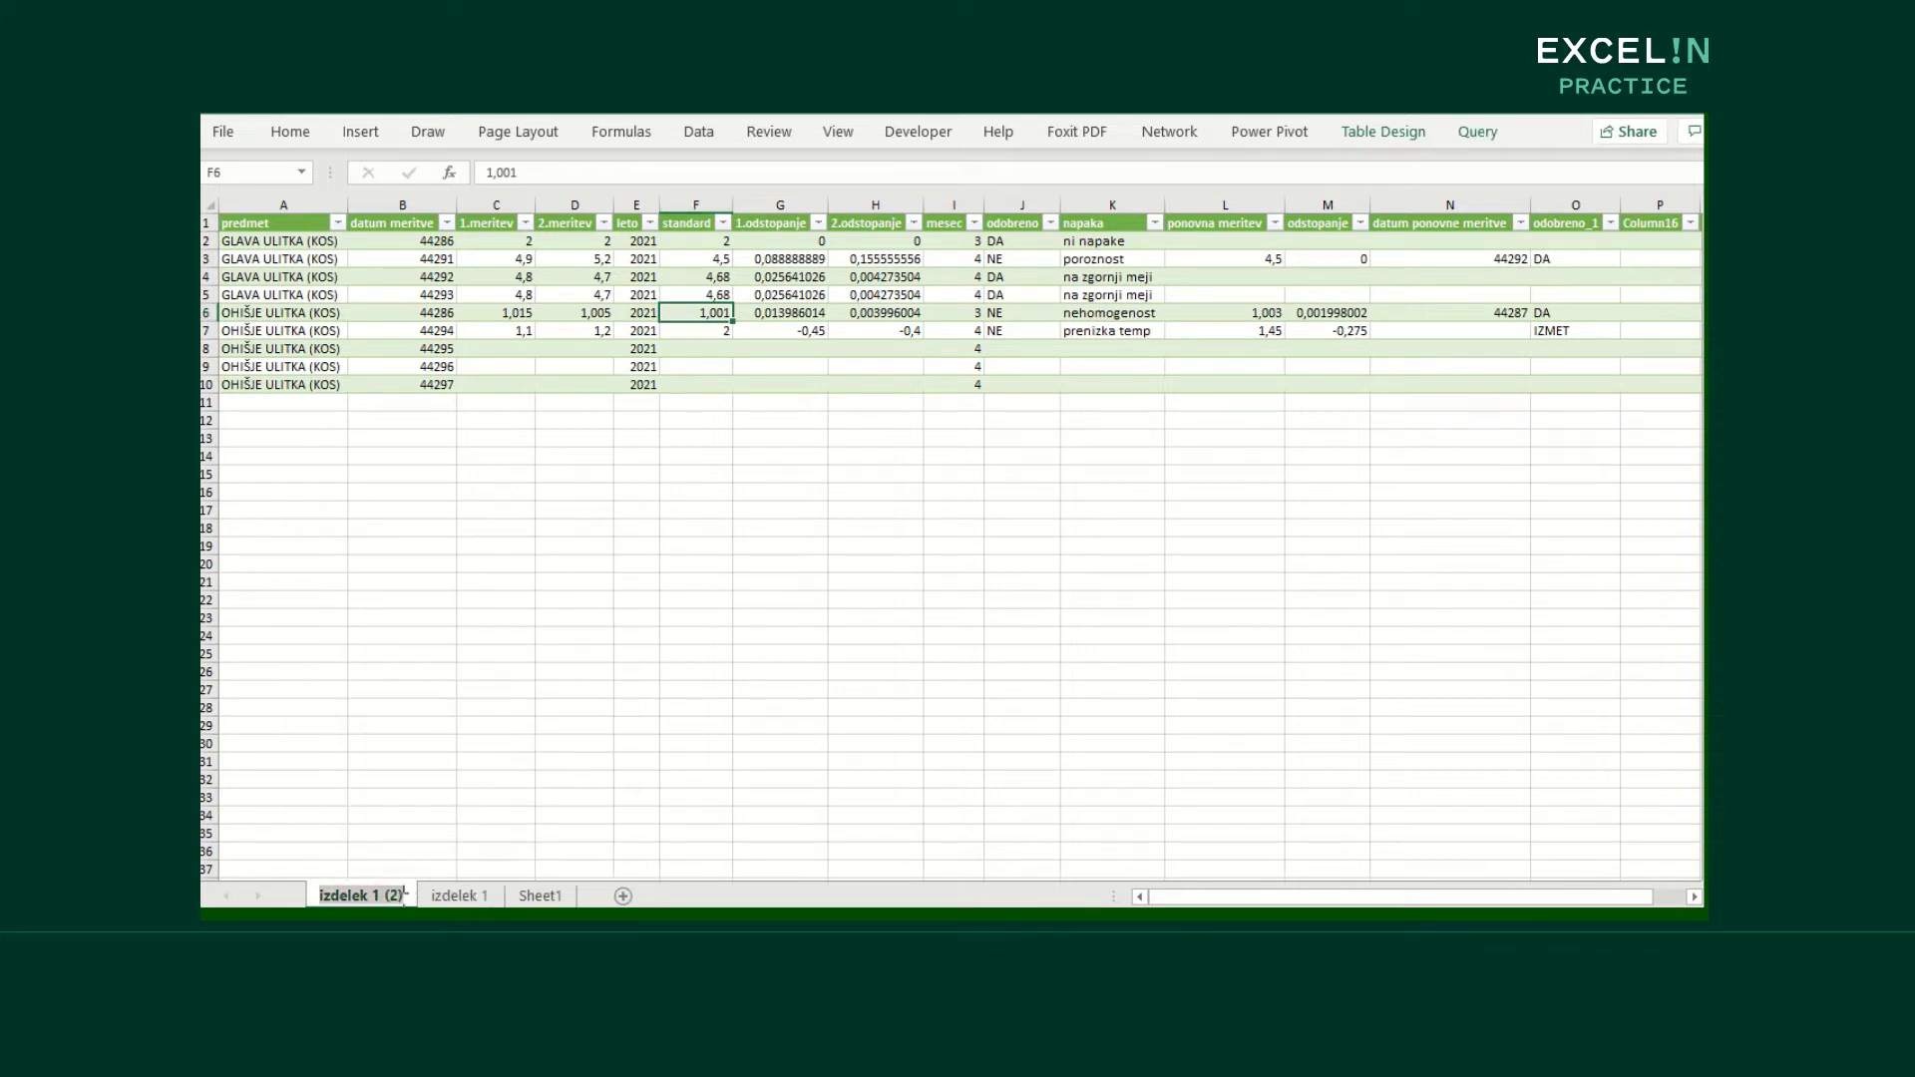
Rename the copied sheet as izdelek 2
key("BackSpace")
key("BackSpace")
key("BackSpace")
key("BackSpace")
key("BackSpace")
key("BackSpace")
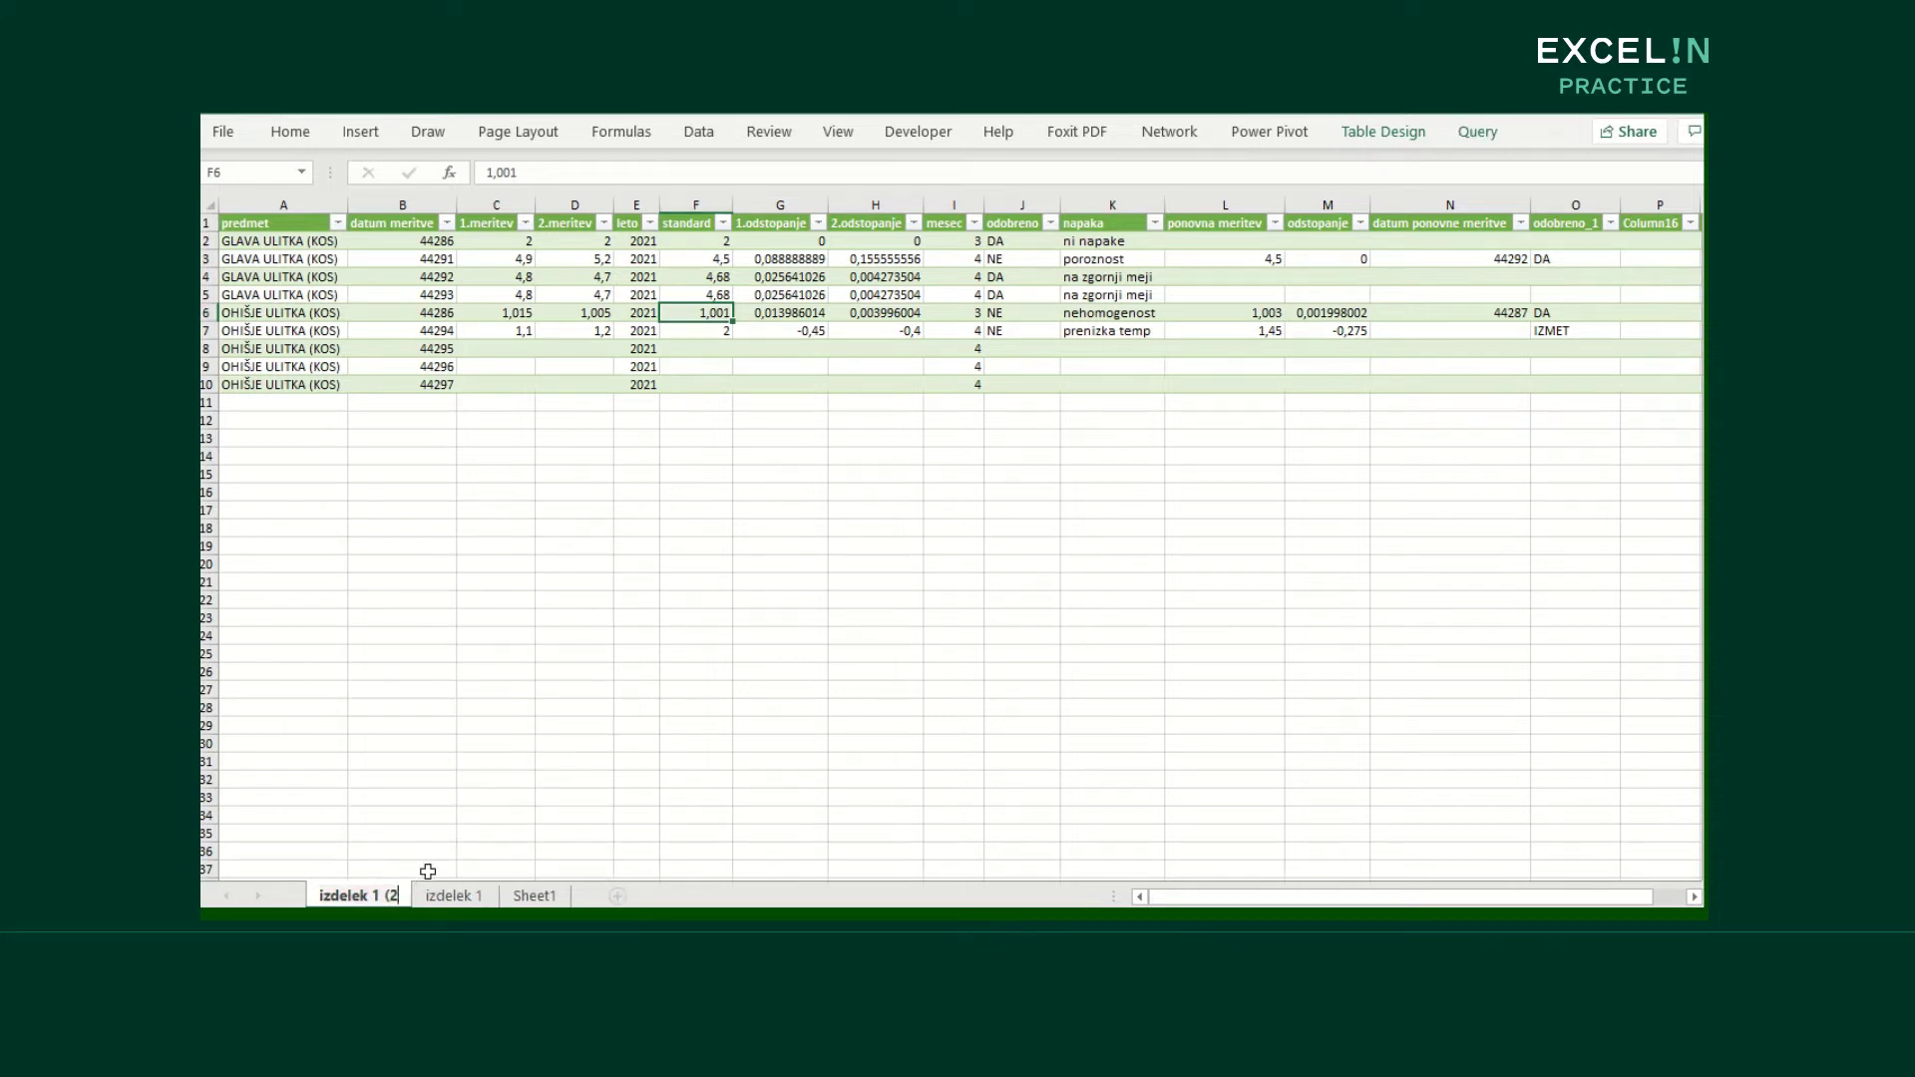
type("2")
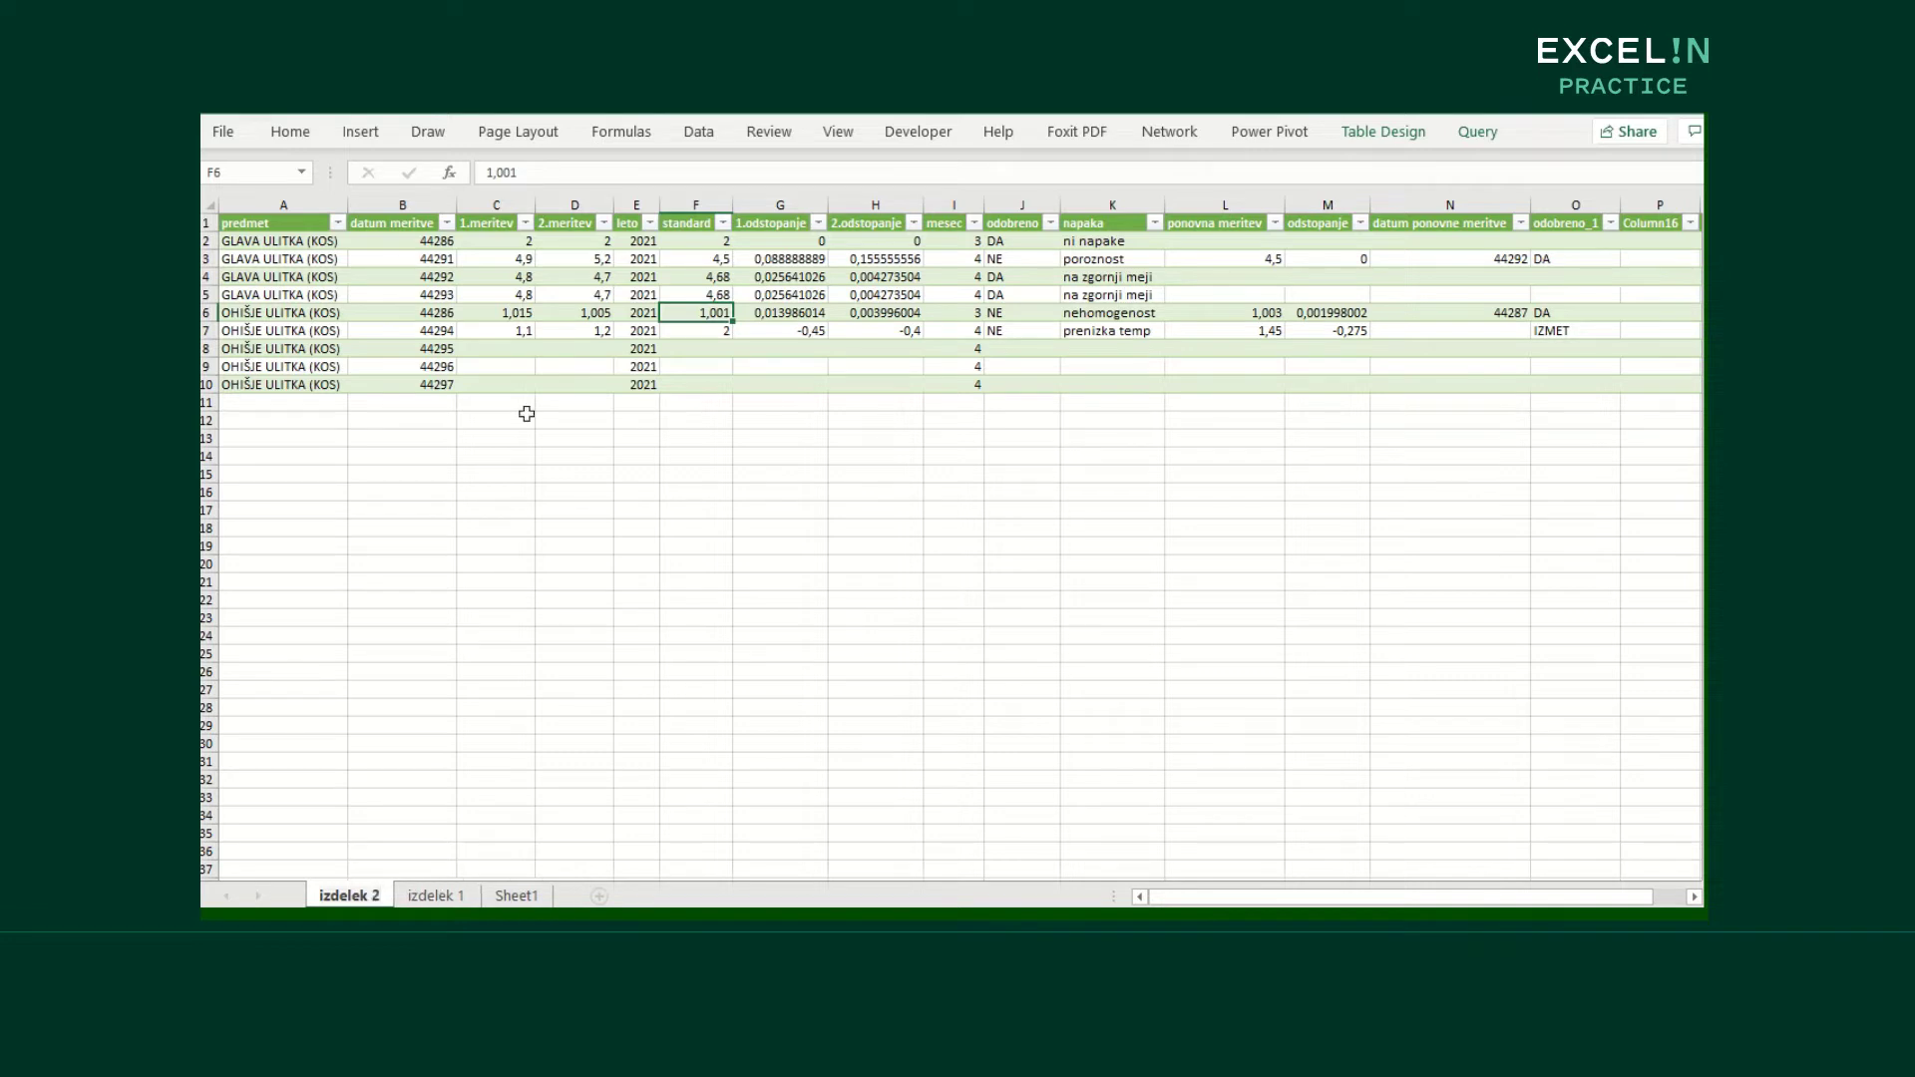
Open the copied table's query and change the Item value in its Source reference to "izdelek 2" with the Advanced Editor
left_click(583, 296)
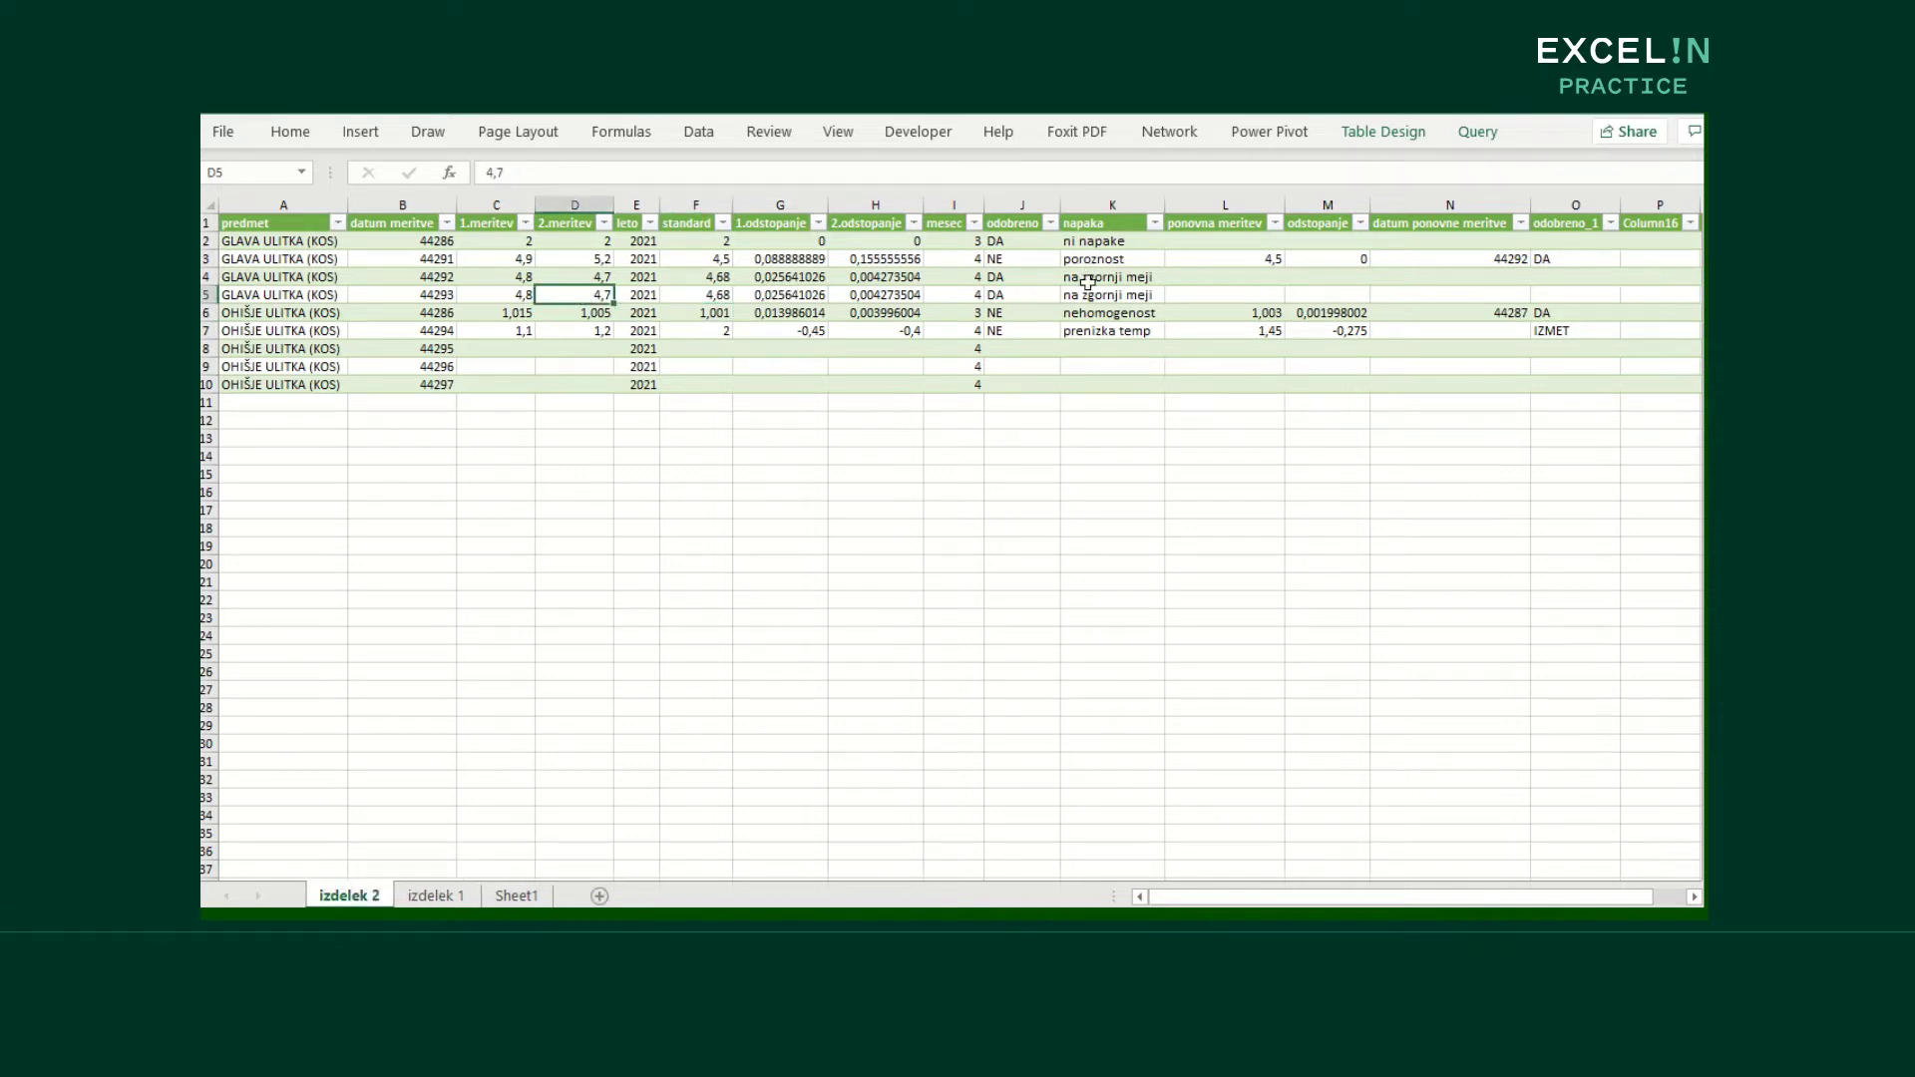
left_click(1482, 135)
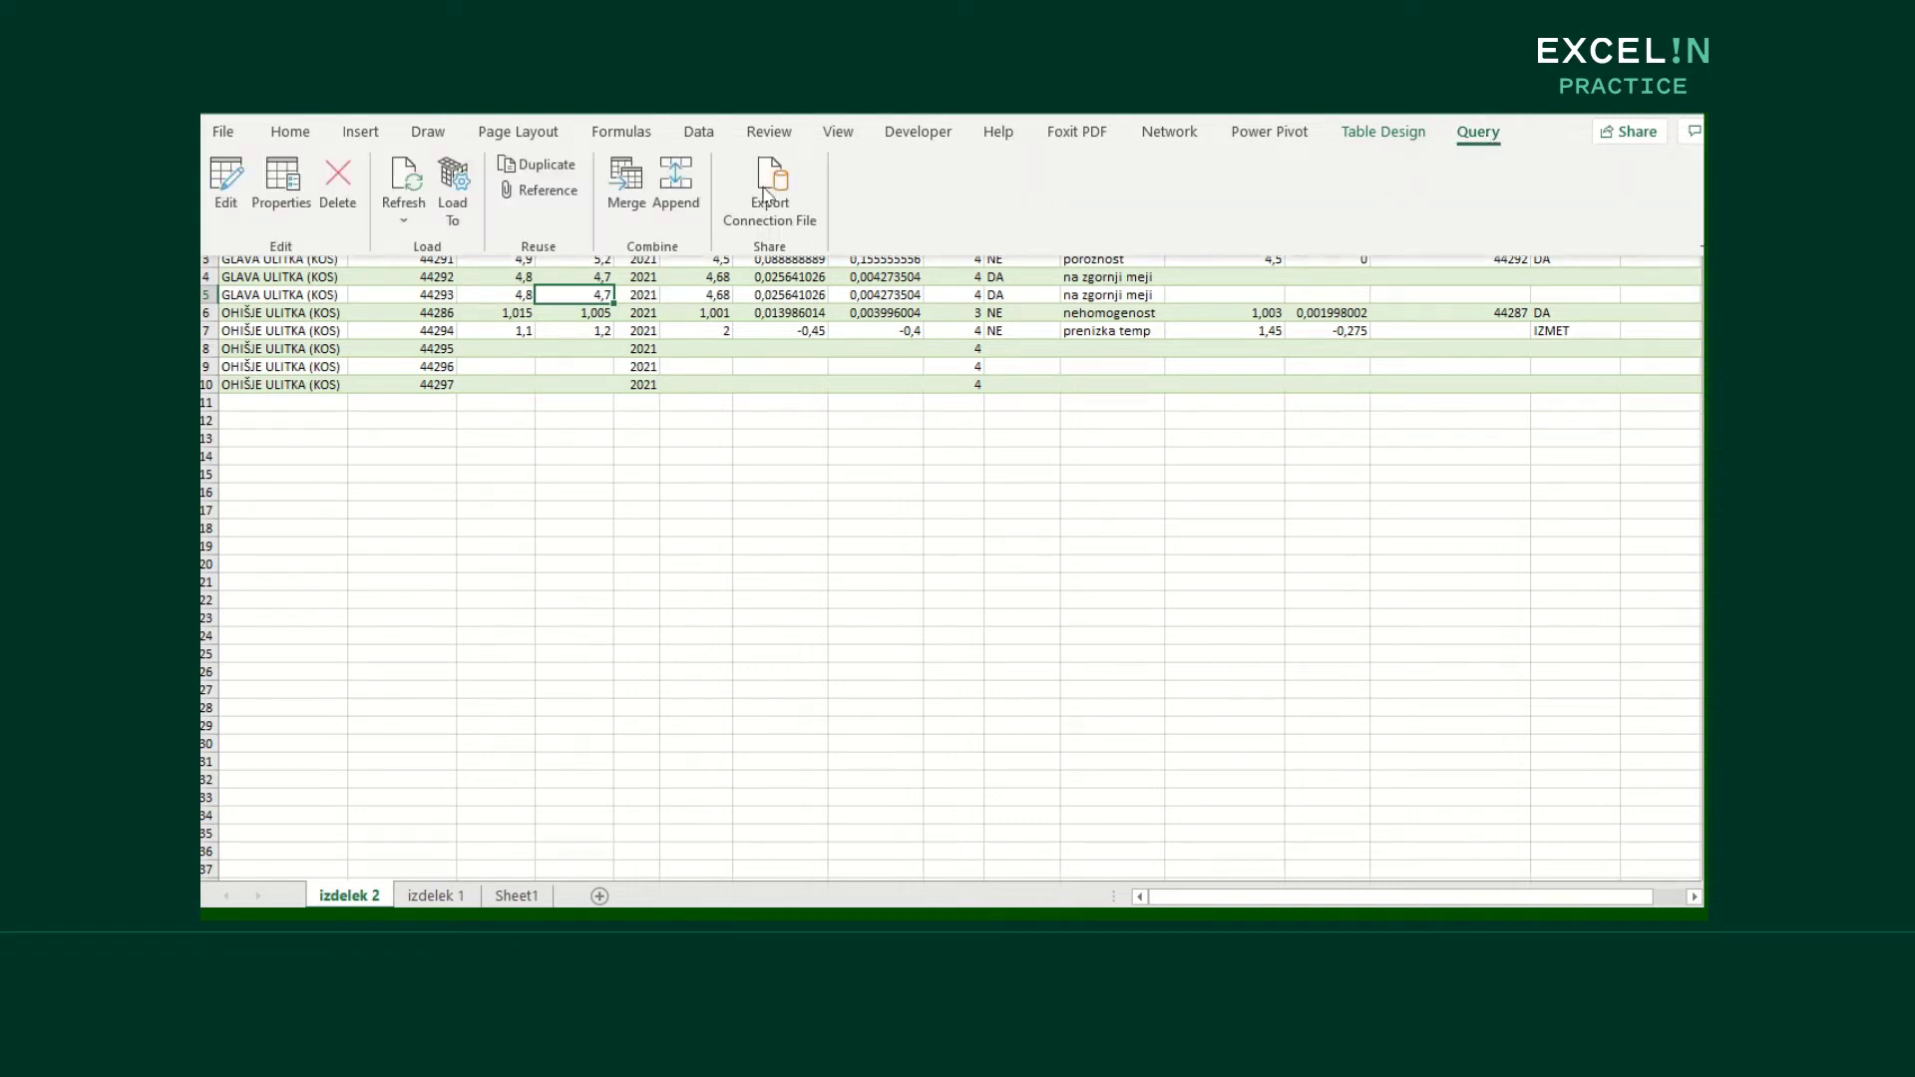
left_click(226, 184)
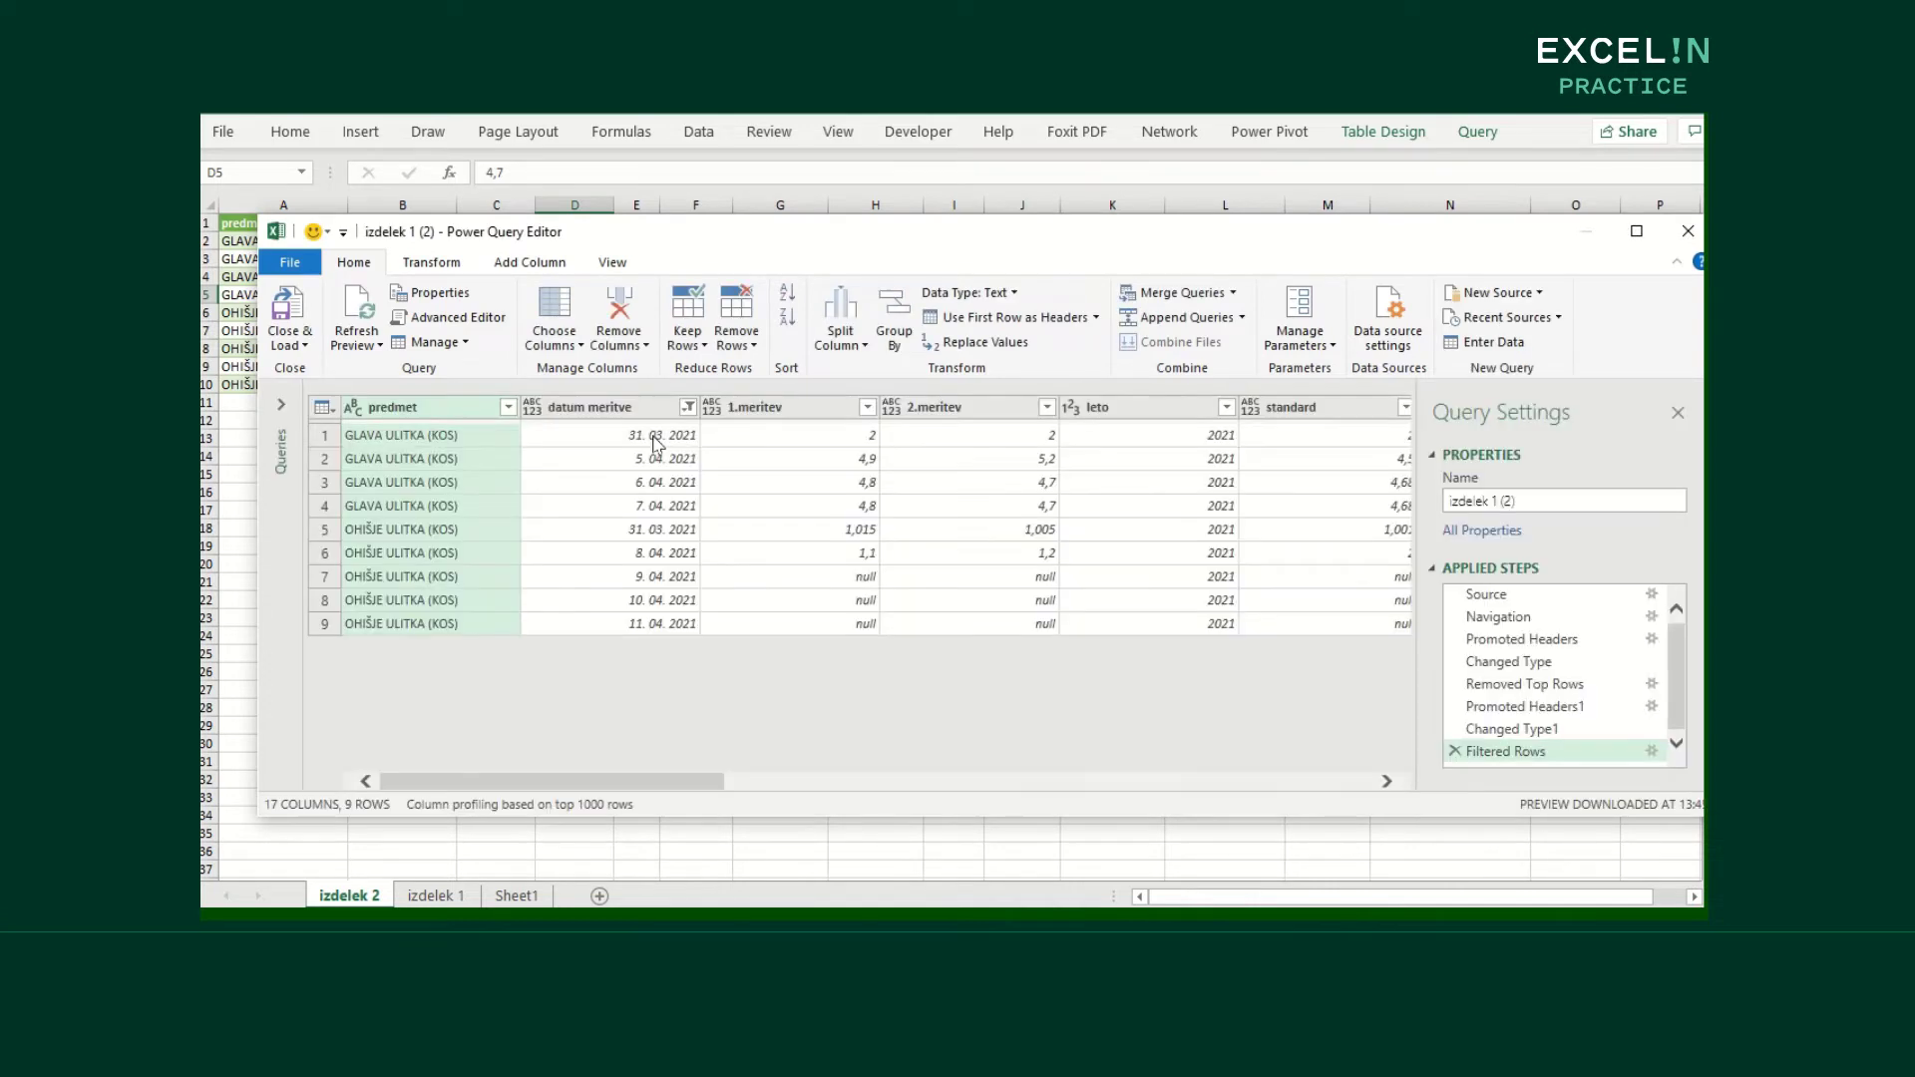
left_click(612, 262)
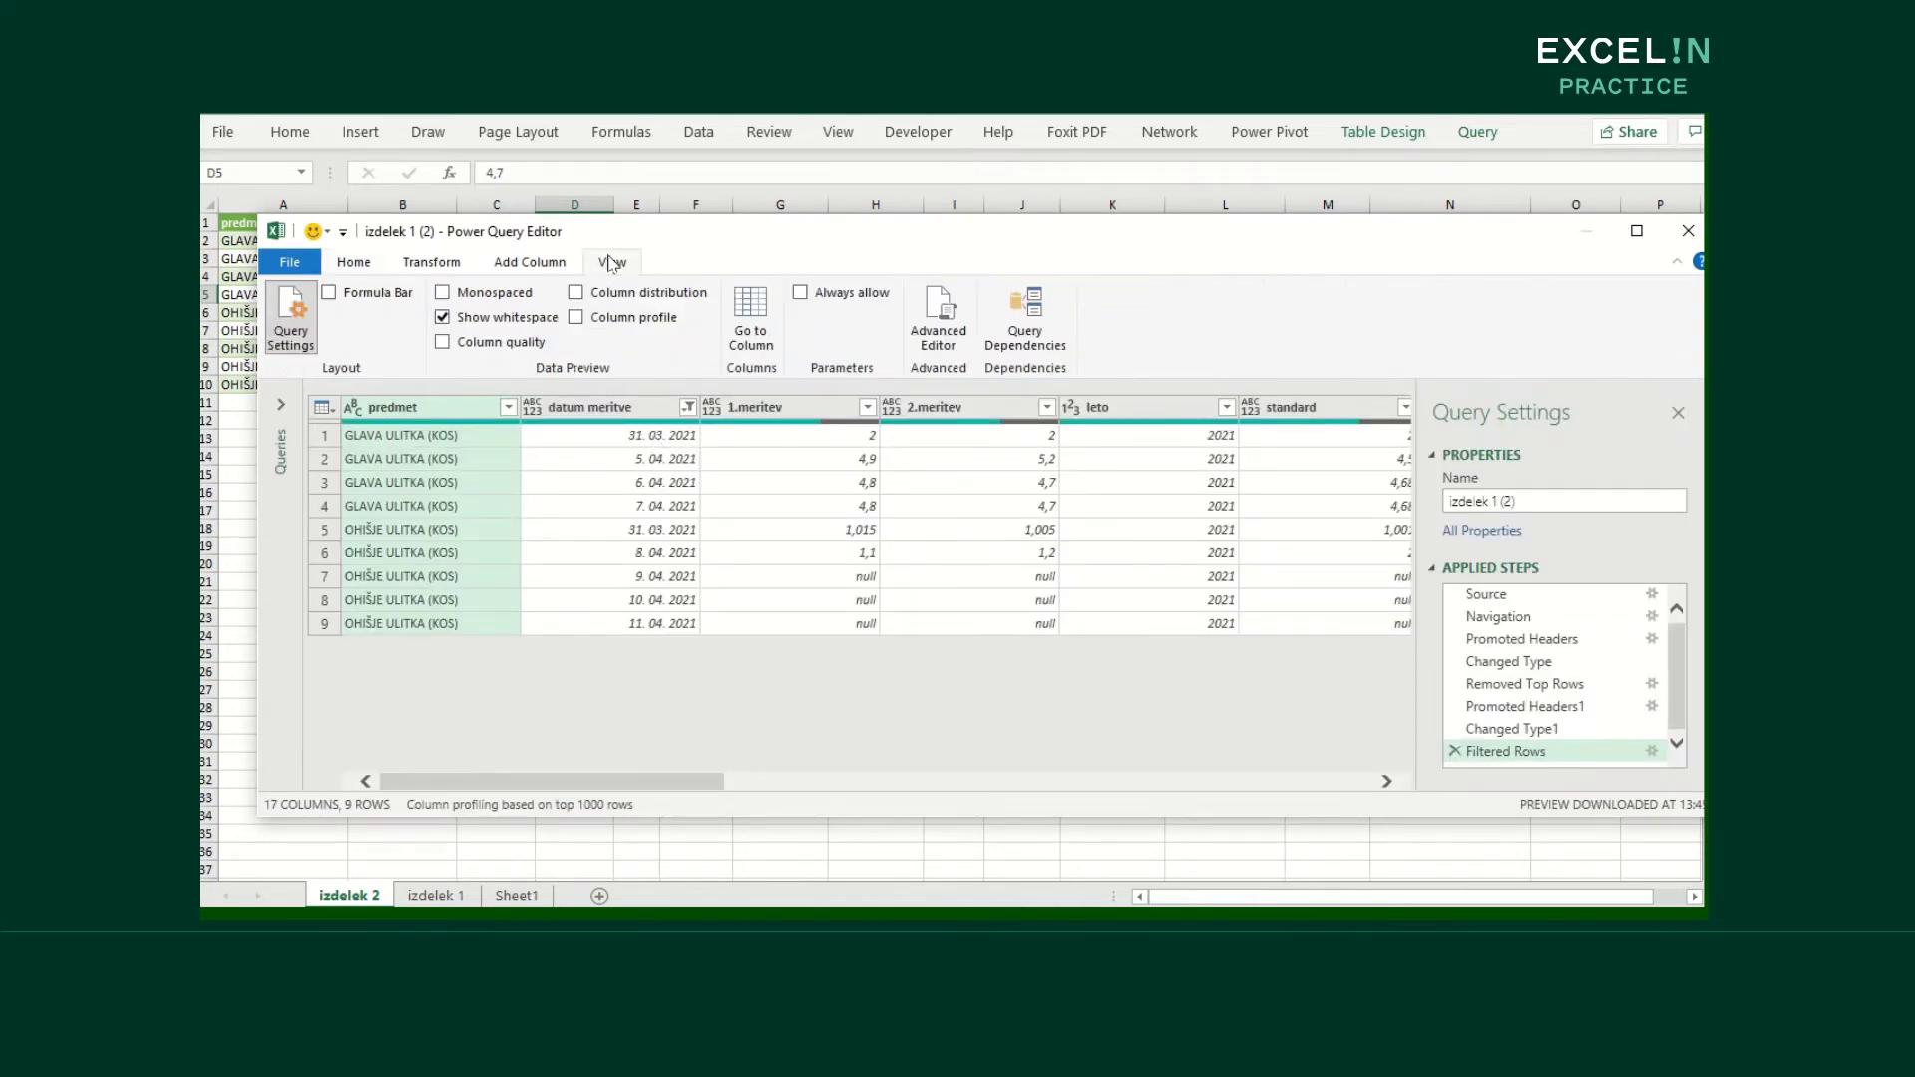
left_click(941, 326)
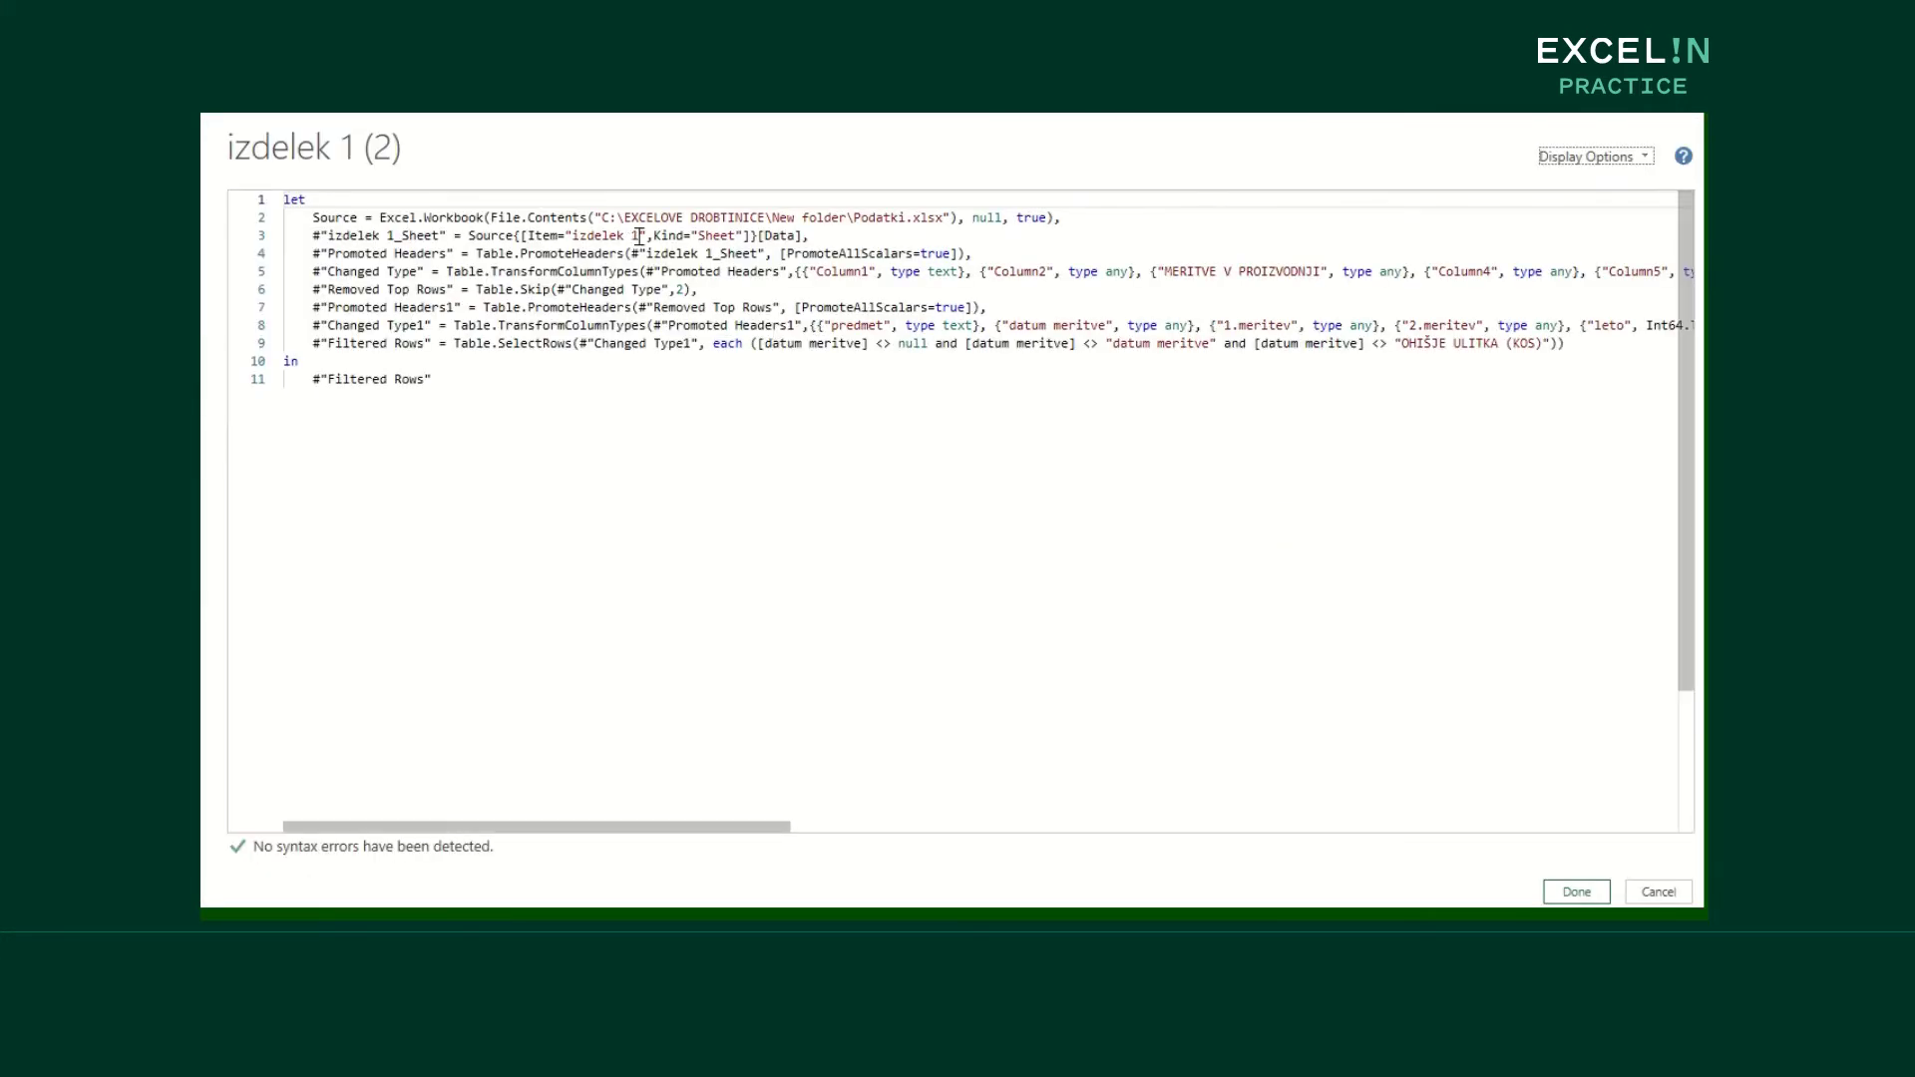
left_click(638, 236)
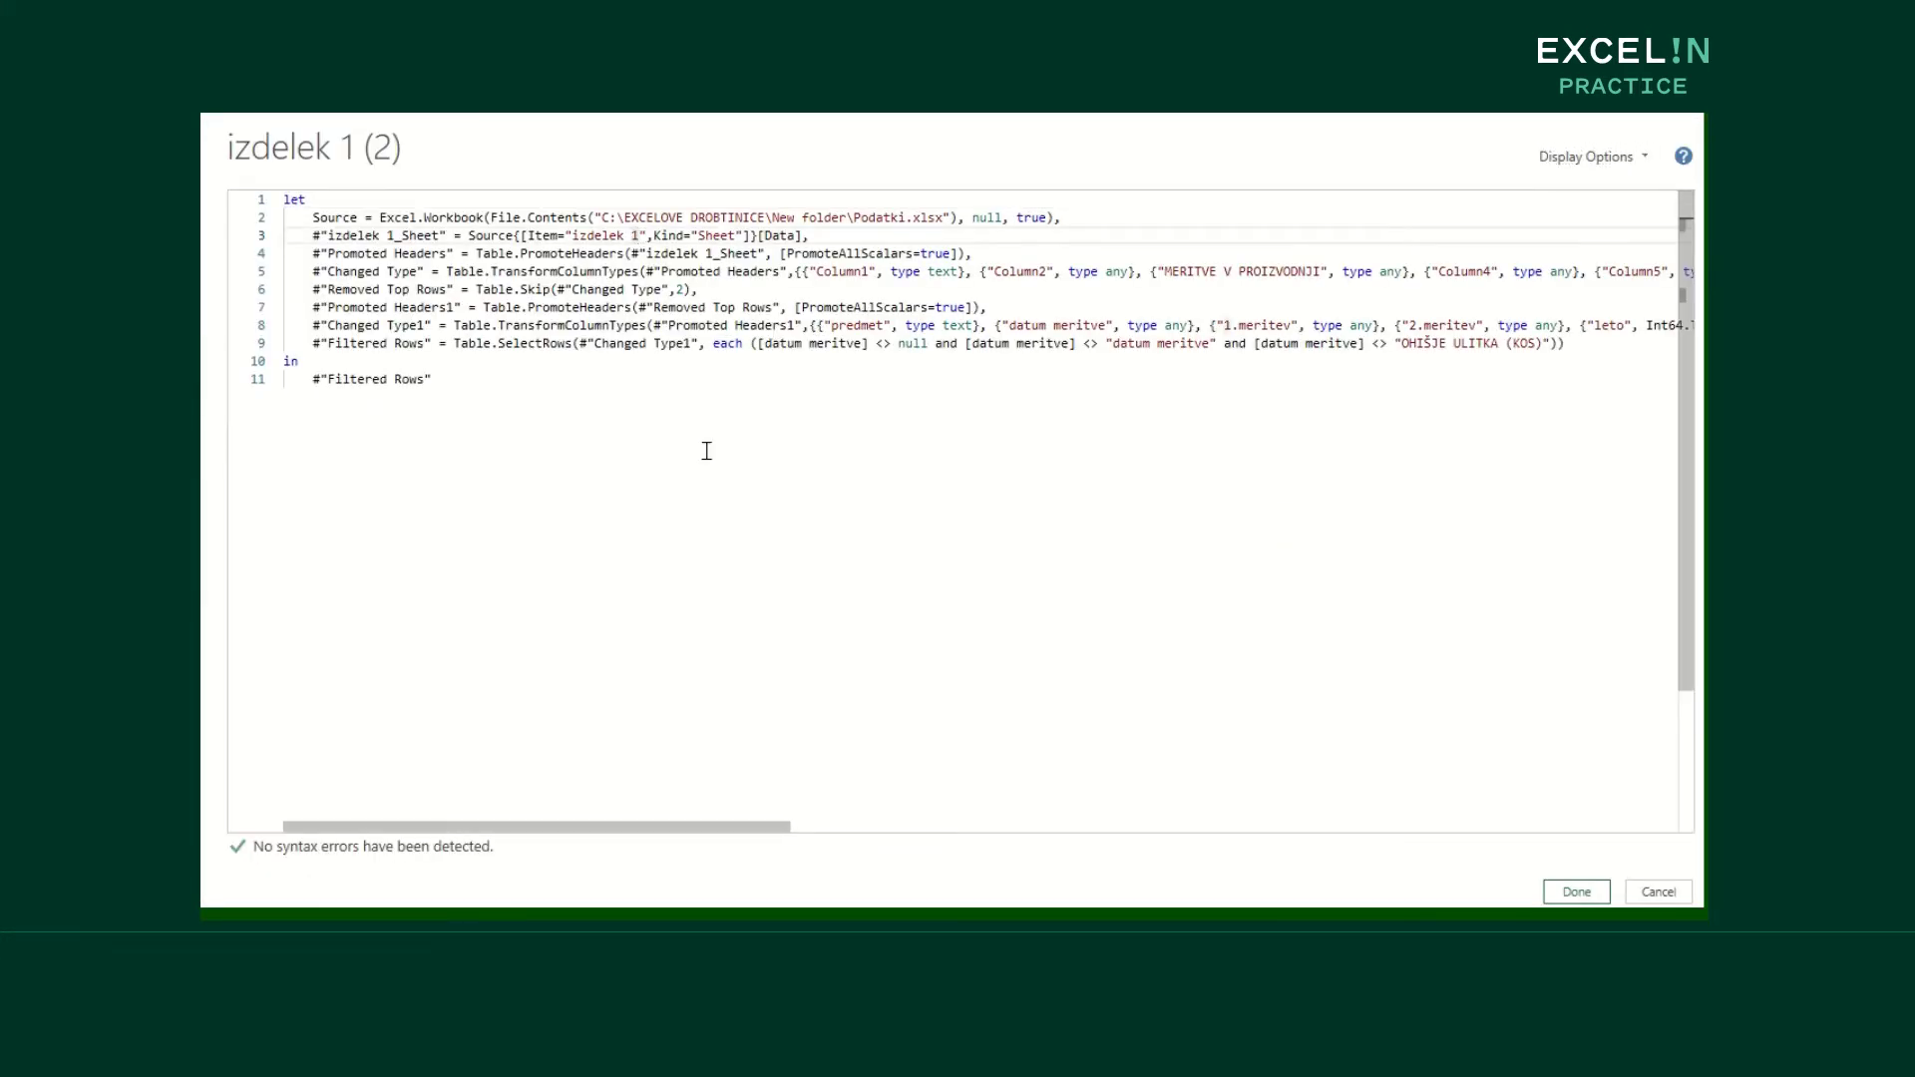
type("2")
key("Left")
key("BackSpace")
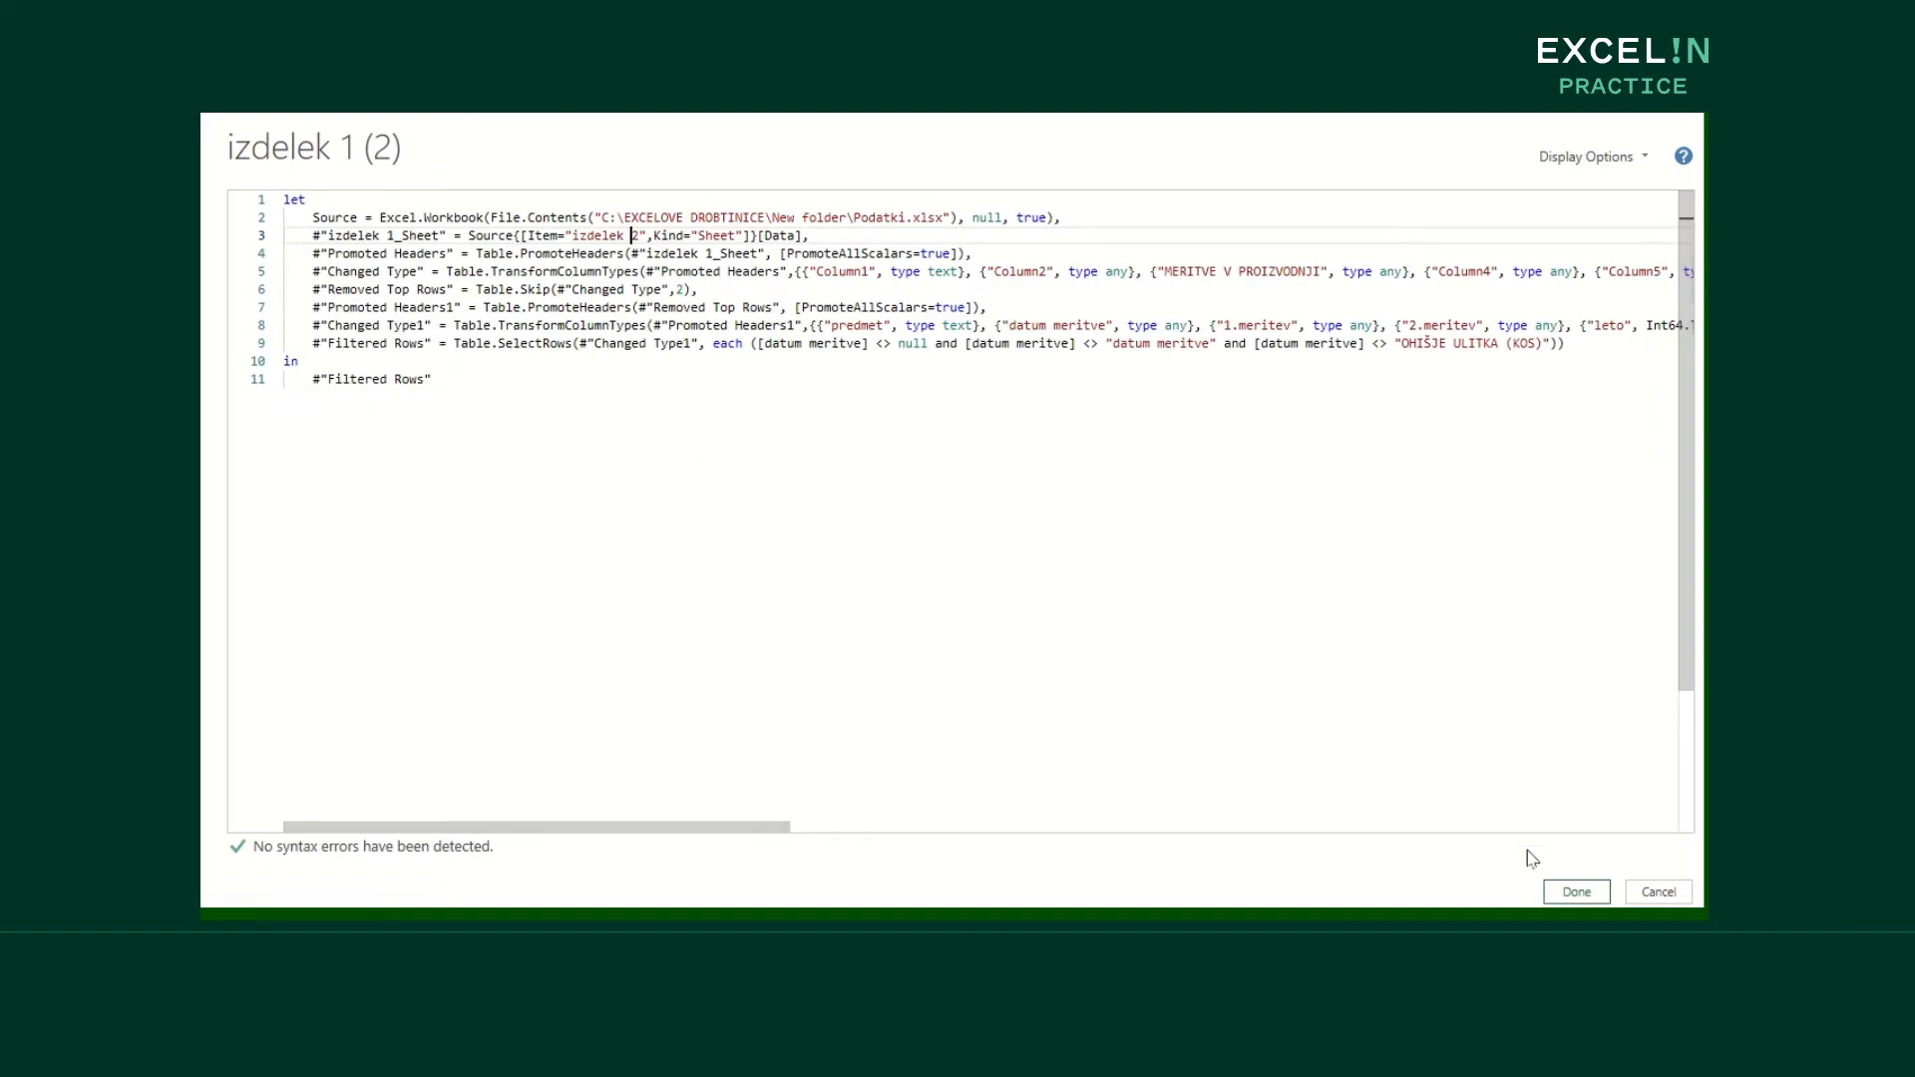
left_click(1576, 891)
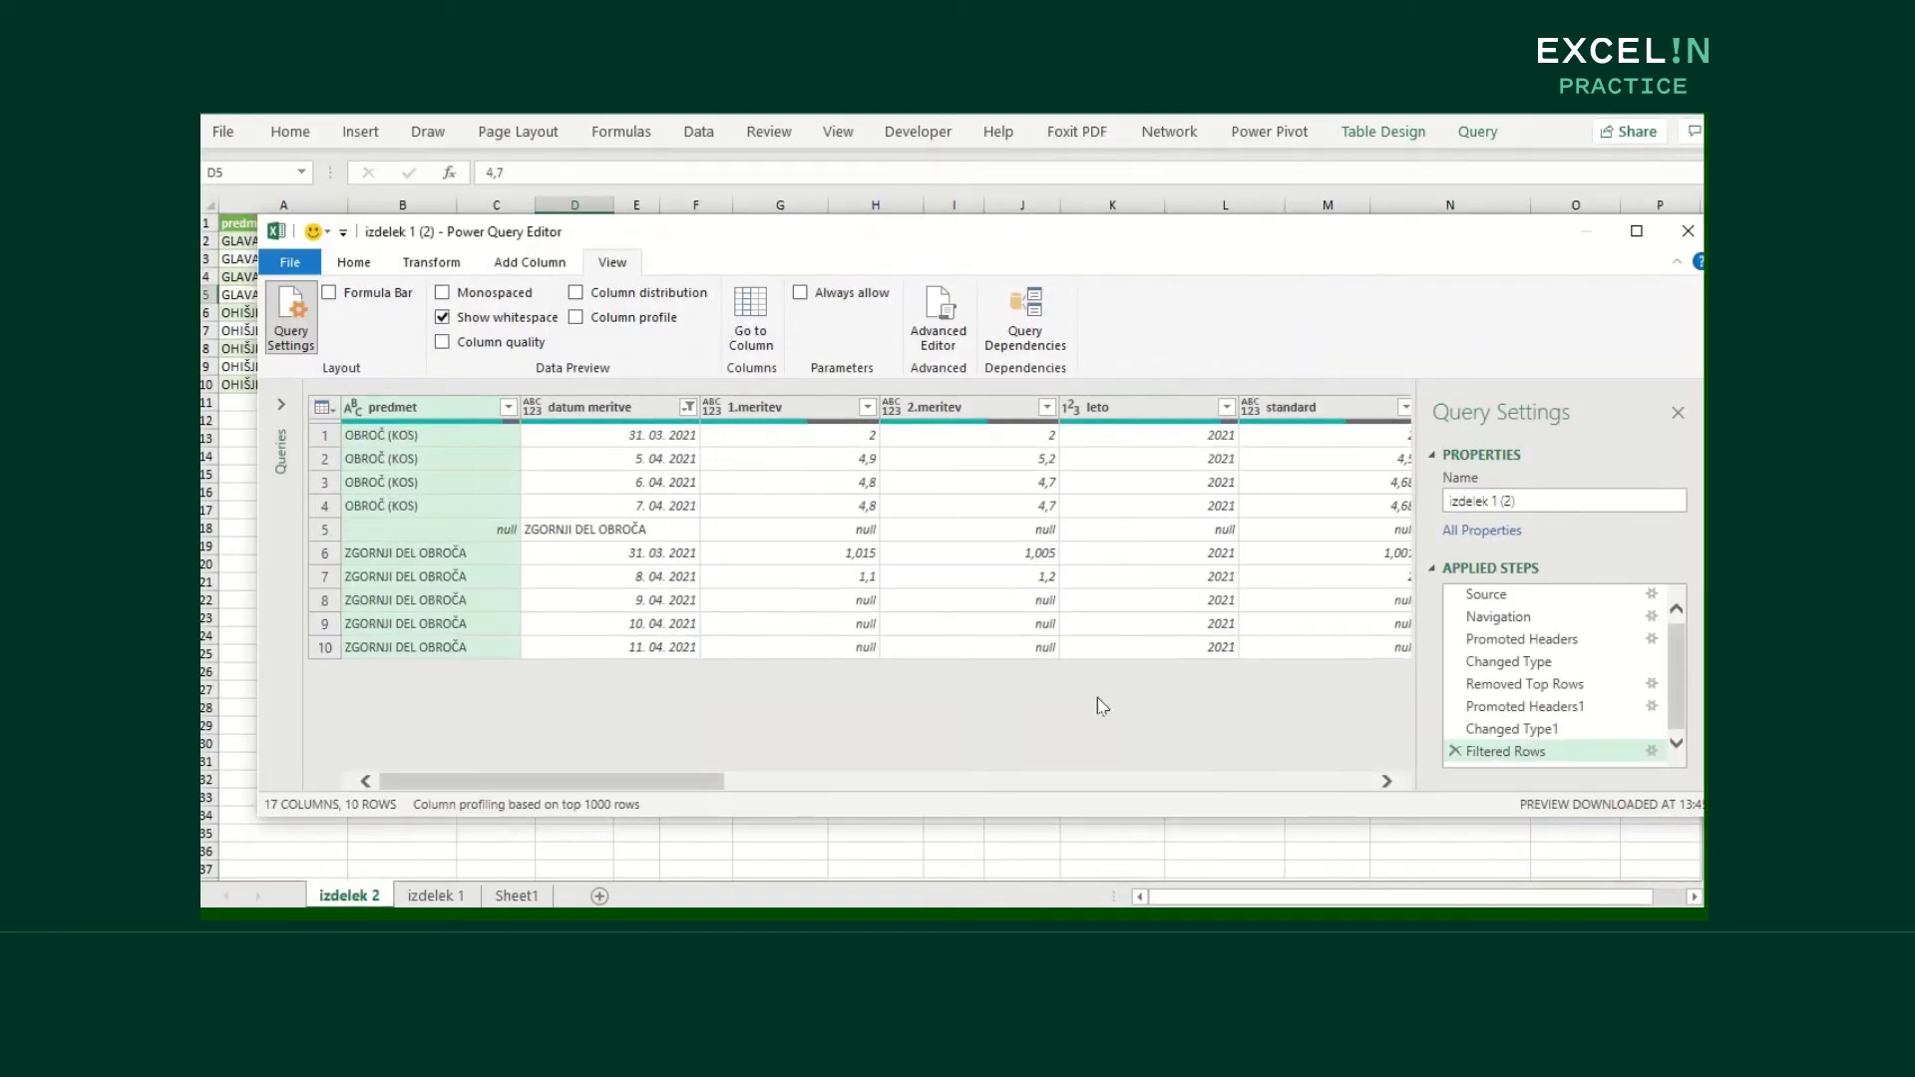
Exclude "ZGORNJI DEL OBROČA" from the datum meritve column filter in the copied query
left_click(688, 407)
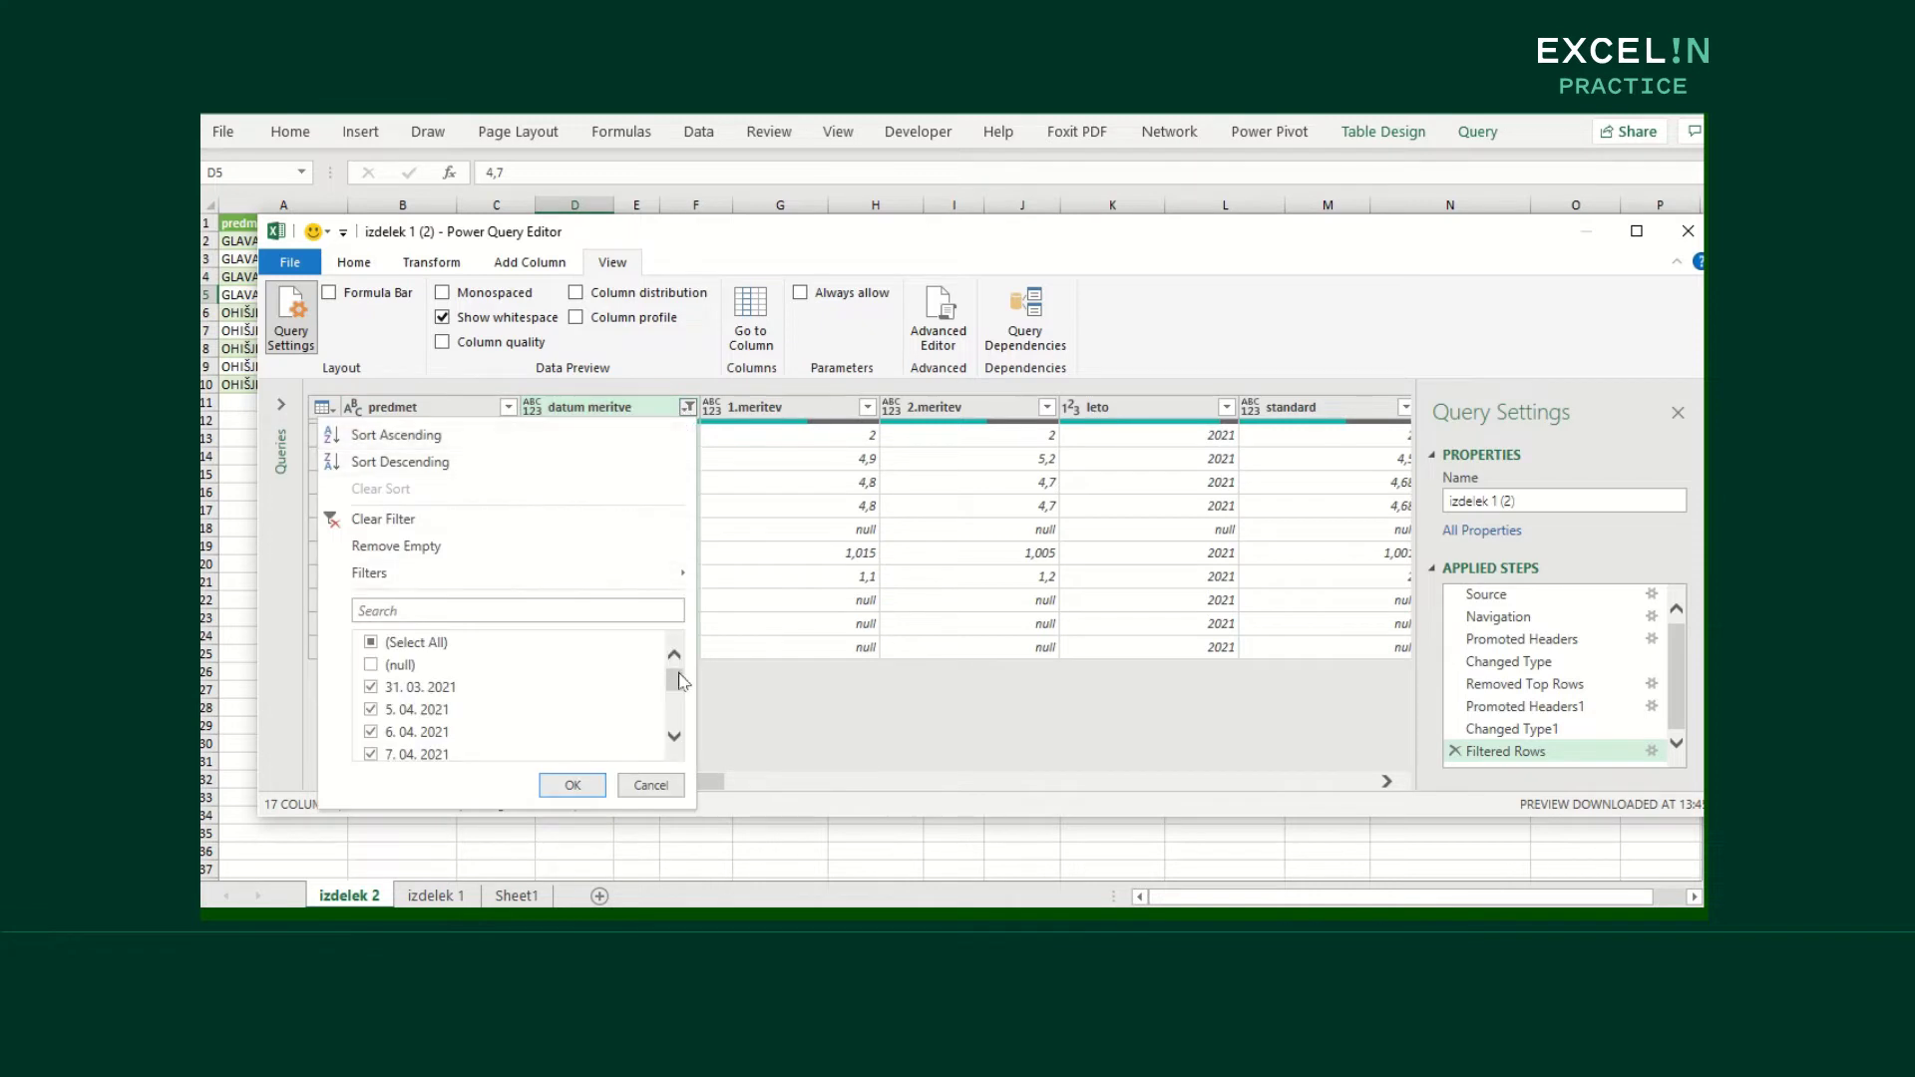
scroll(674, 734, "down", 3)
left_click(371, 749)
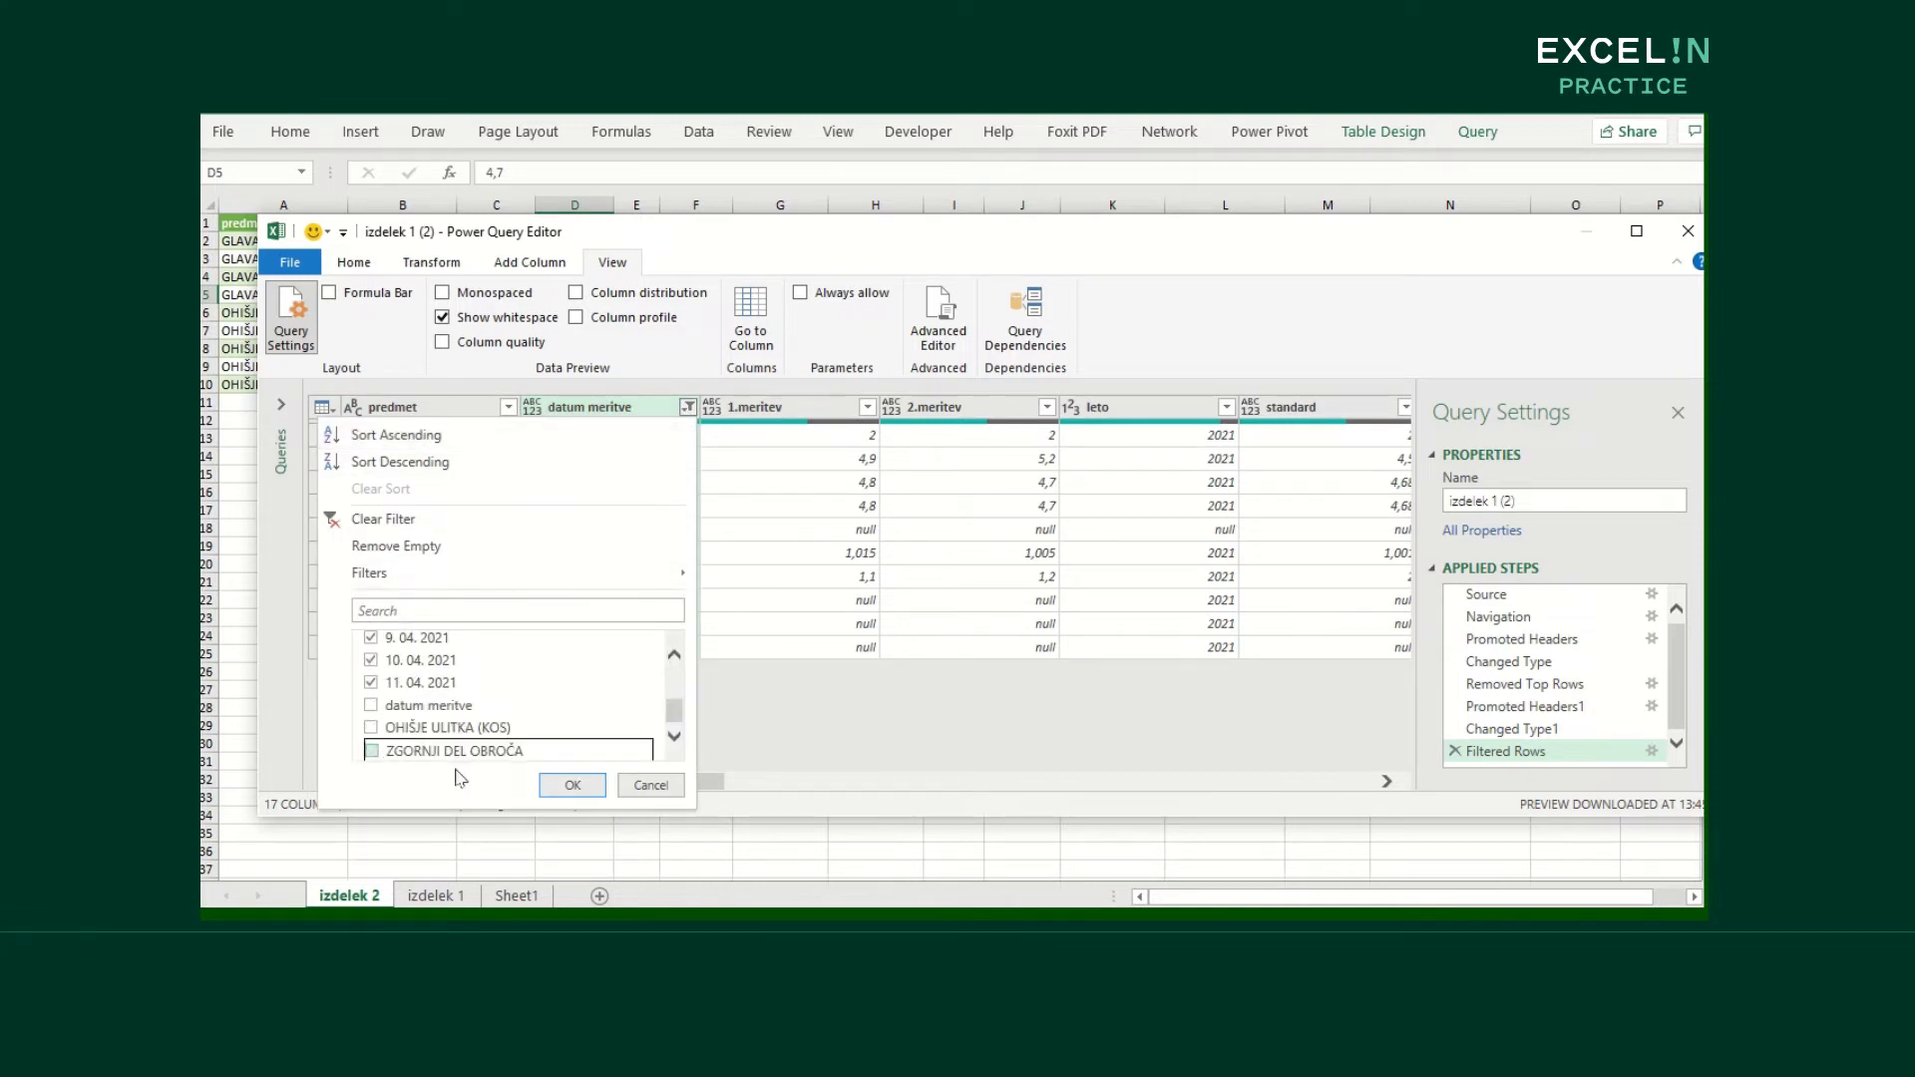
left_click(573, 786)
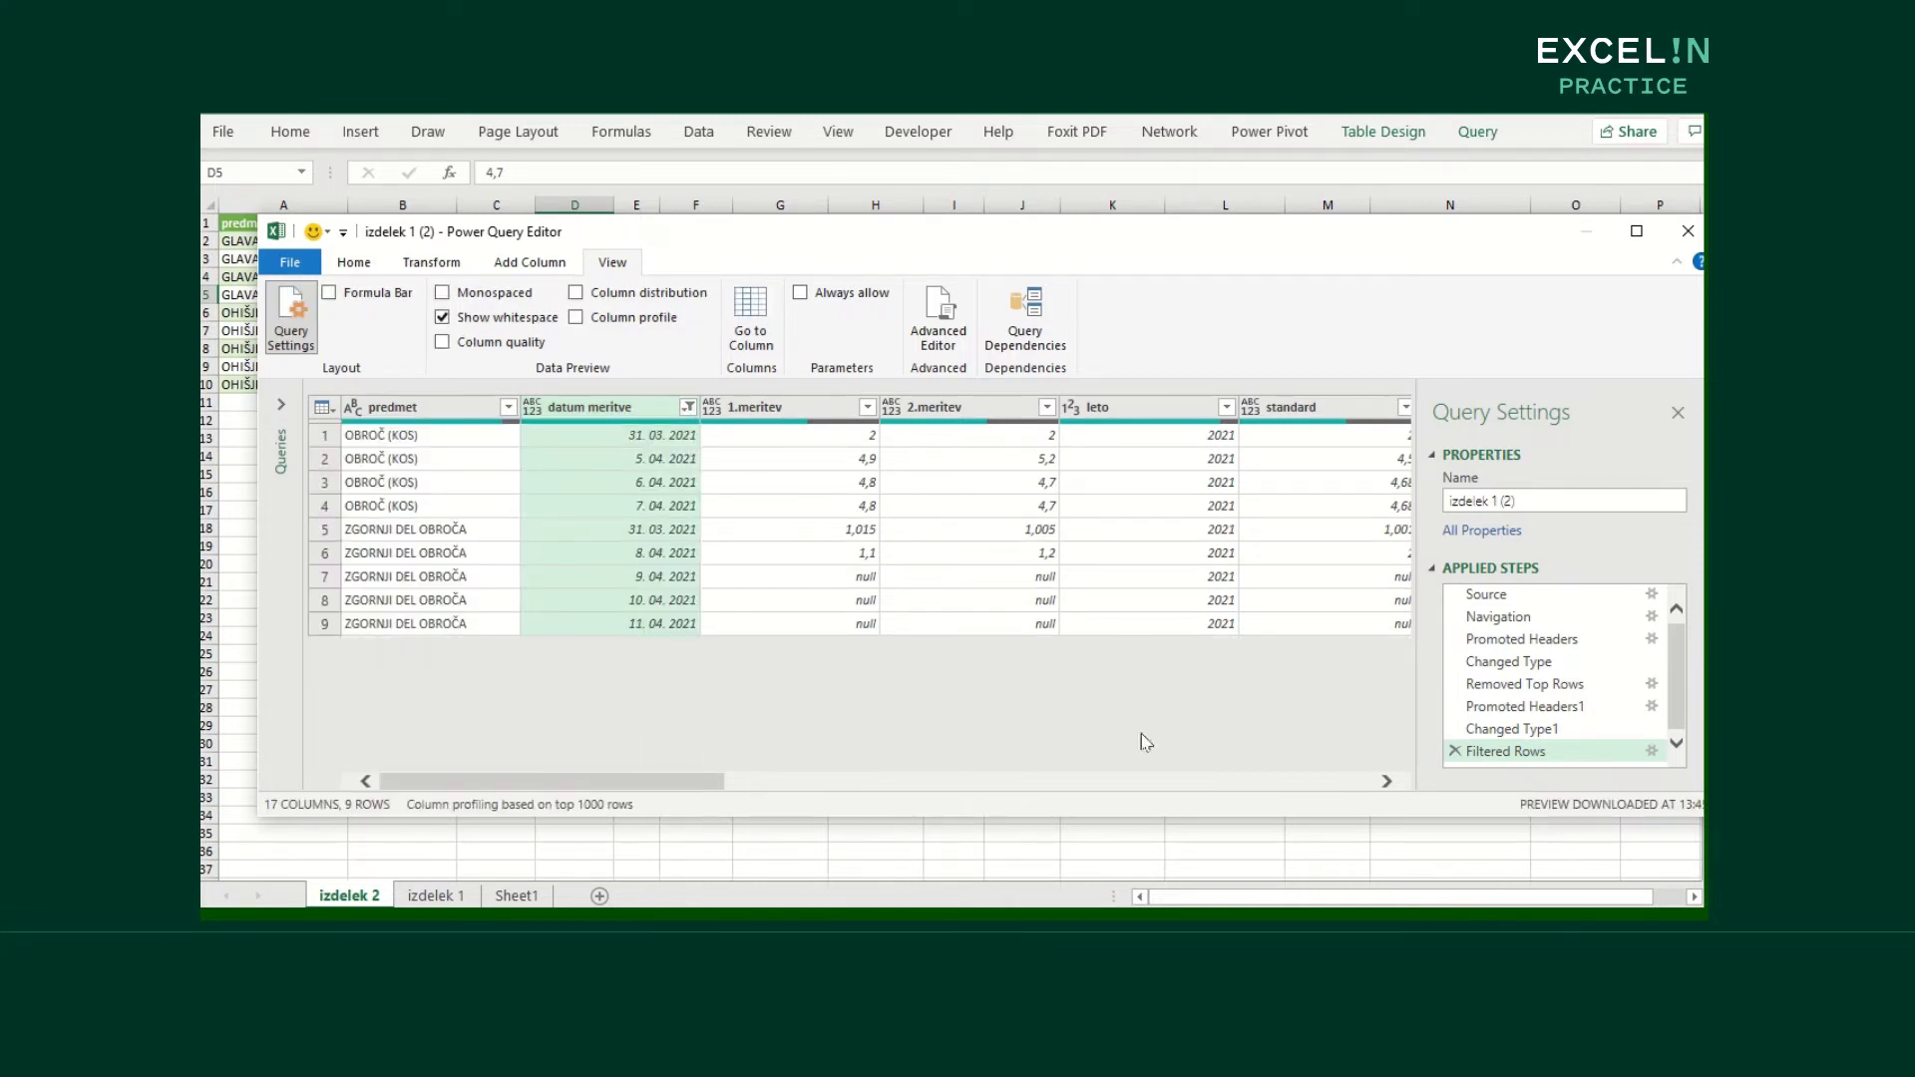
Rename the copied query as izdelek 2 and close the query editor, keeping the changes
left_click(1534, 500)
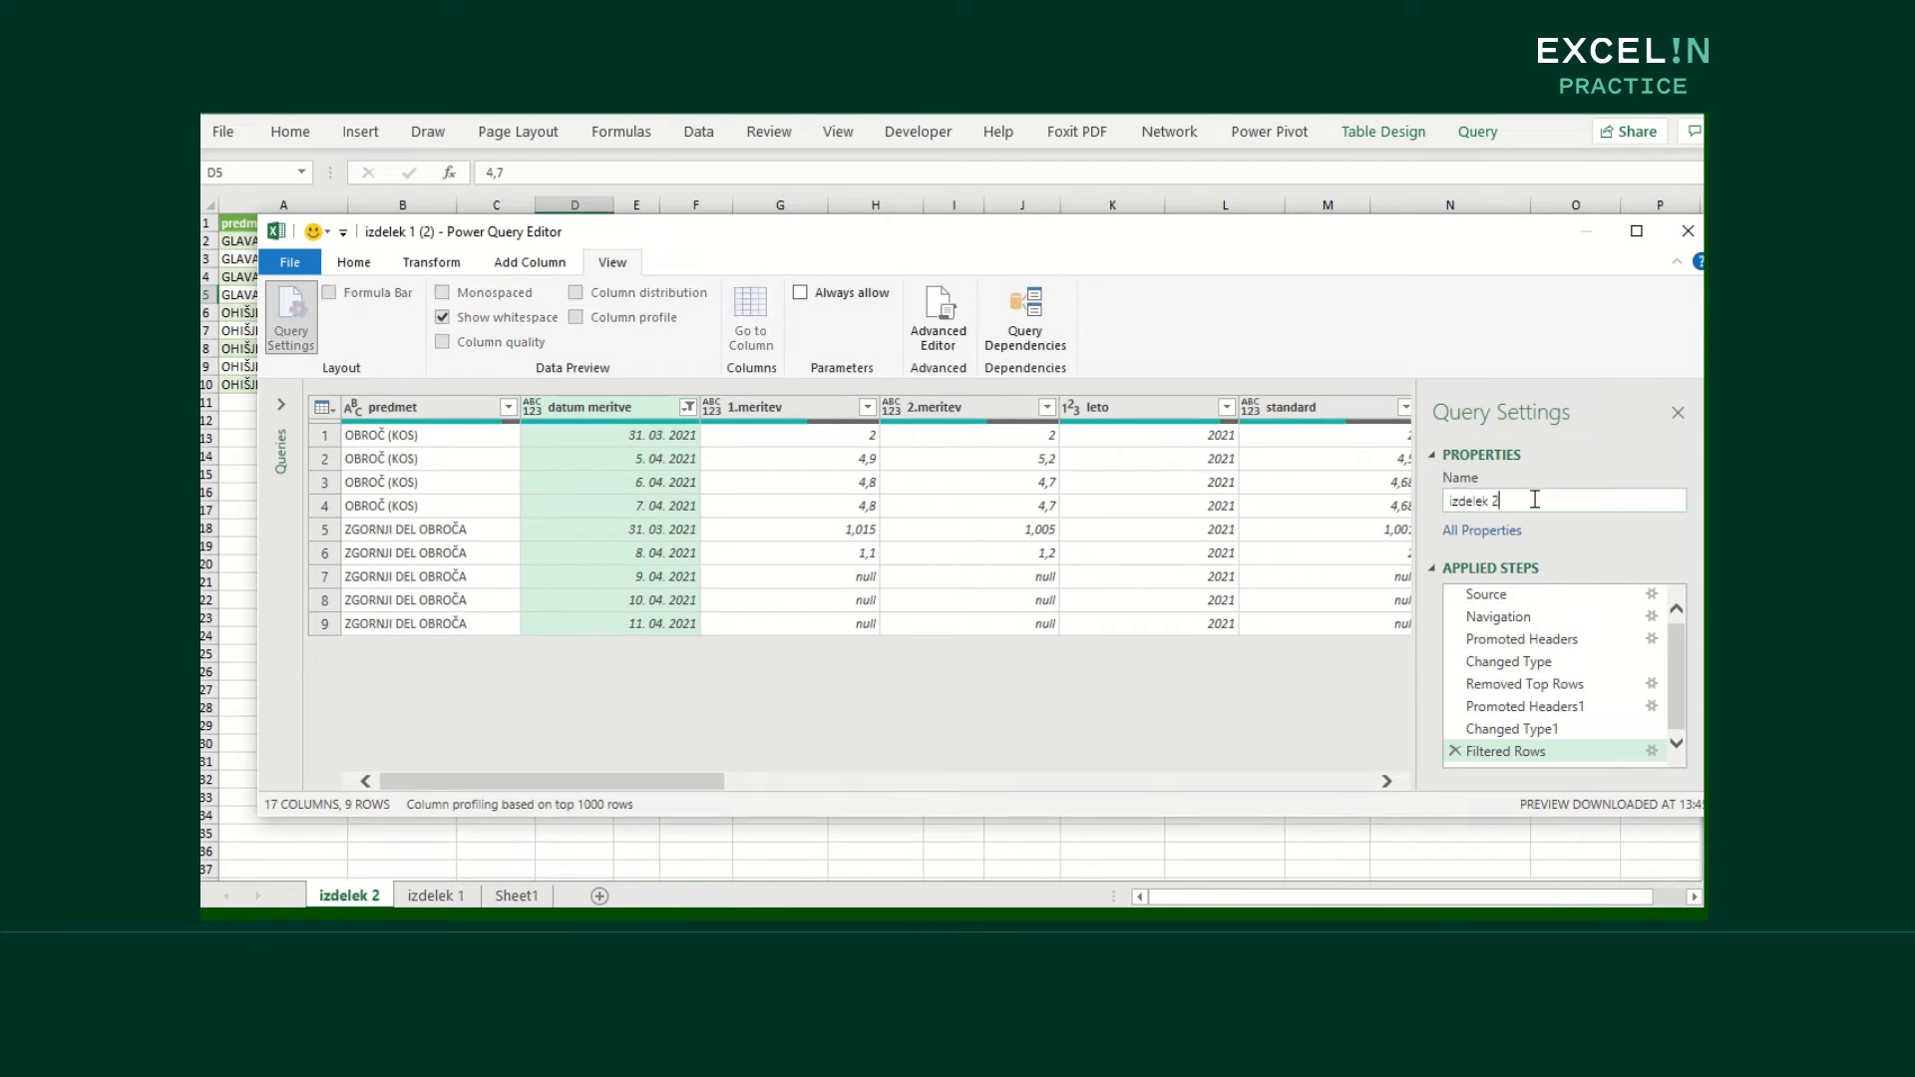
left_click(1687, 230)
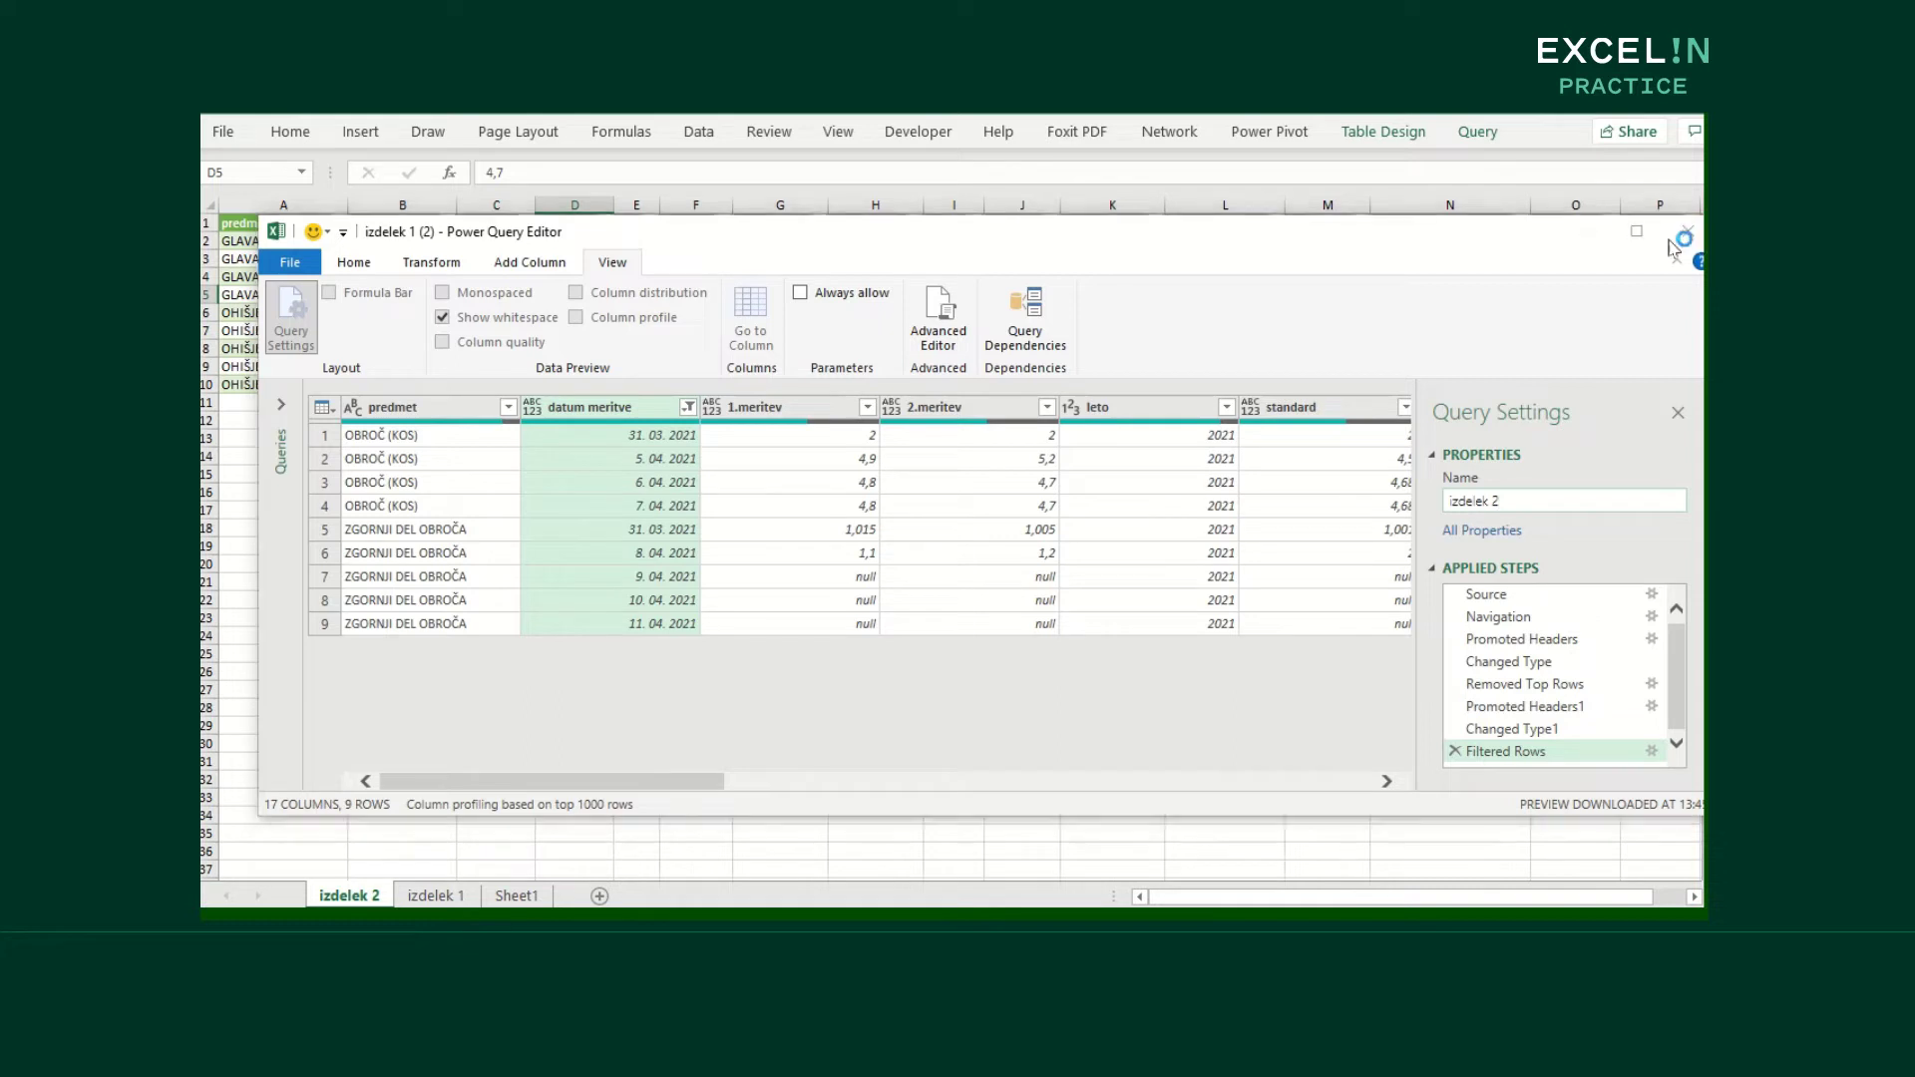
left_click(992, 554)
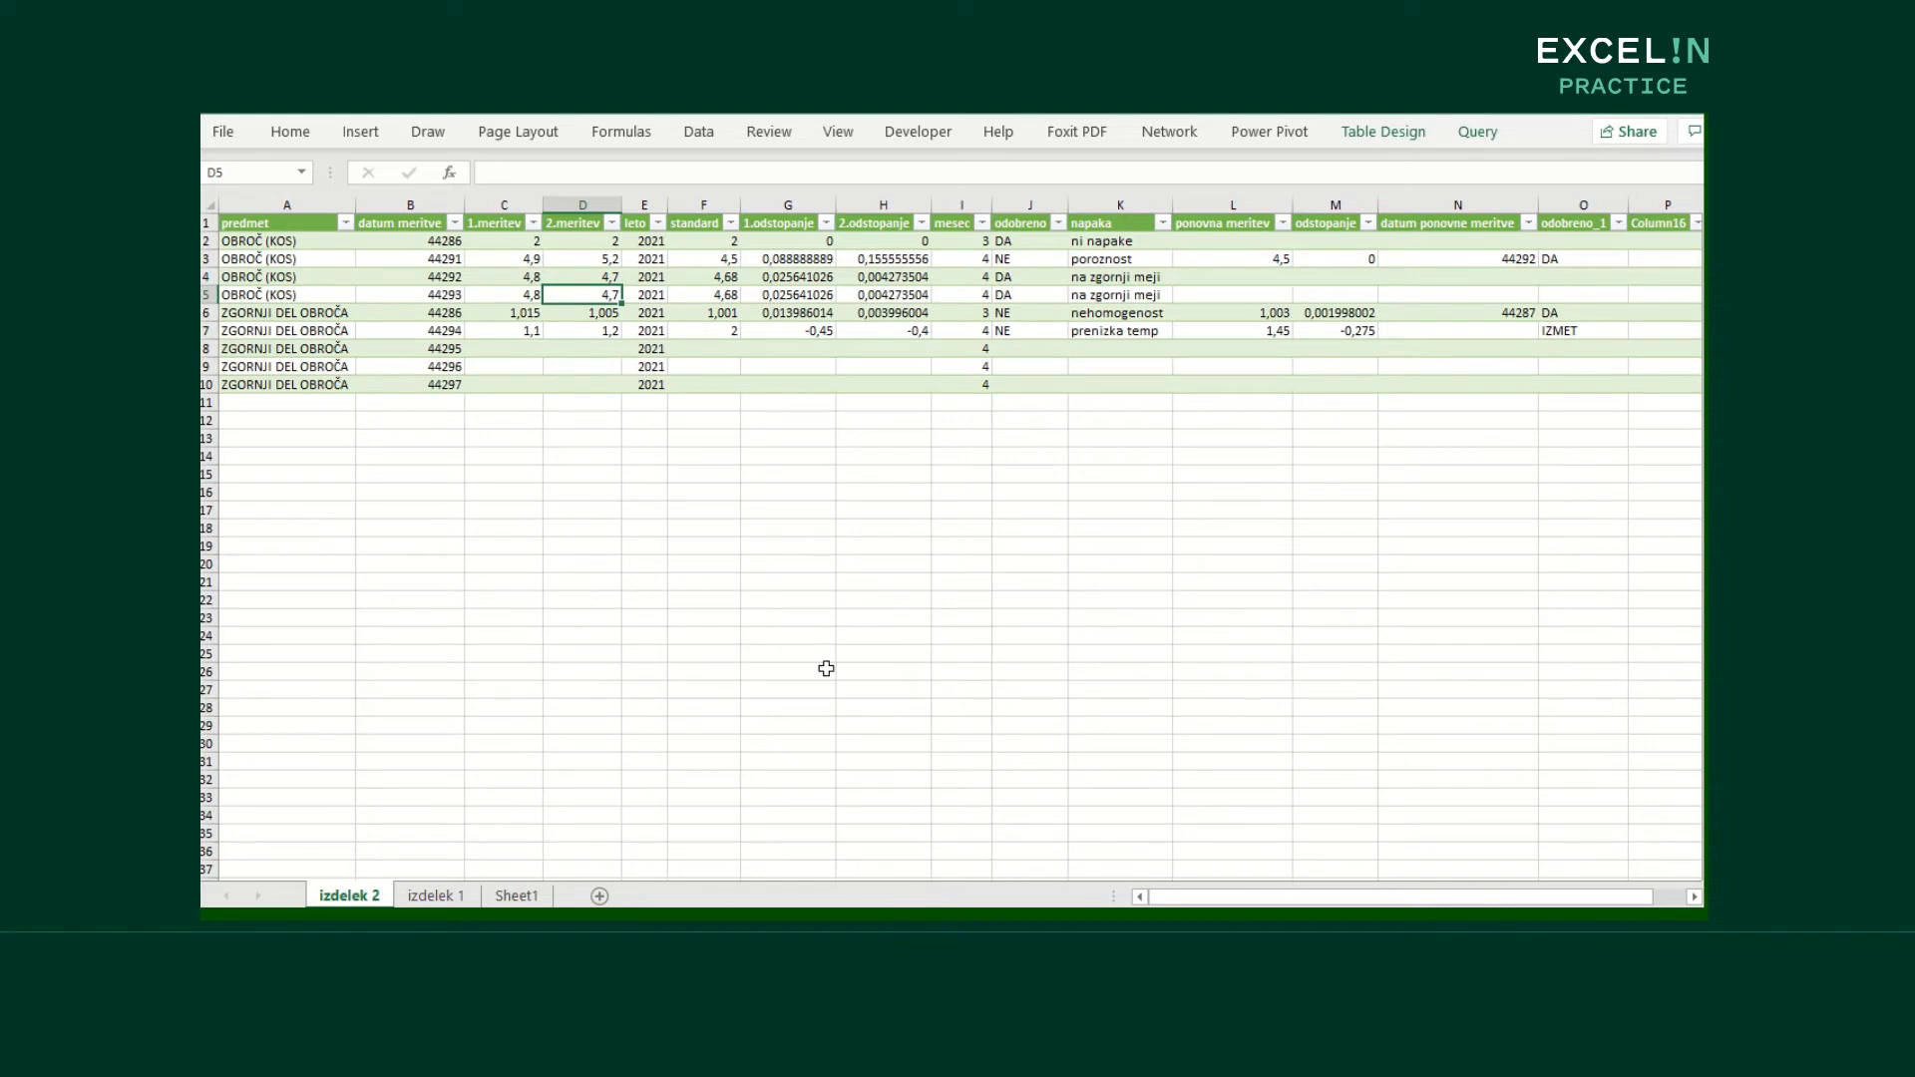
Create a copy of the izdelek 2 sheet, placed before the original in the same workbook
right_click(361, 895)
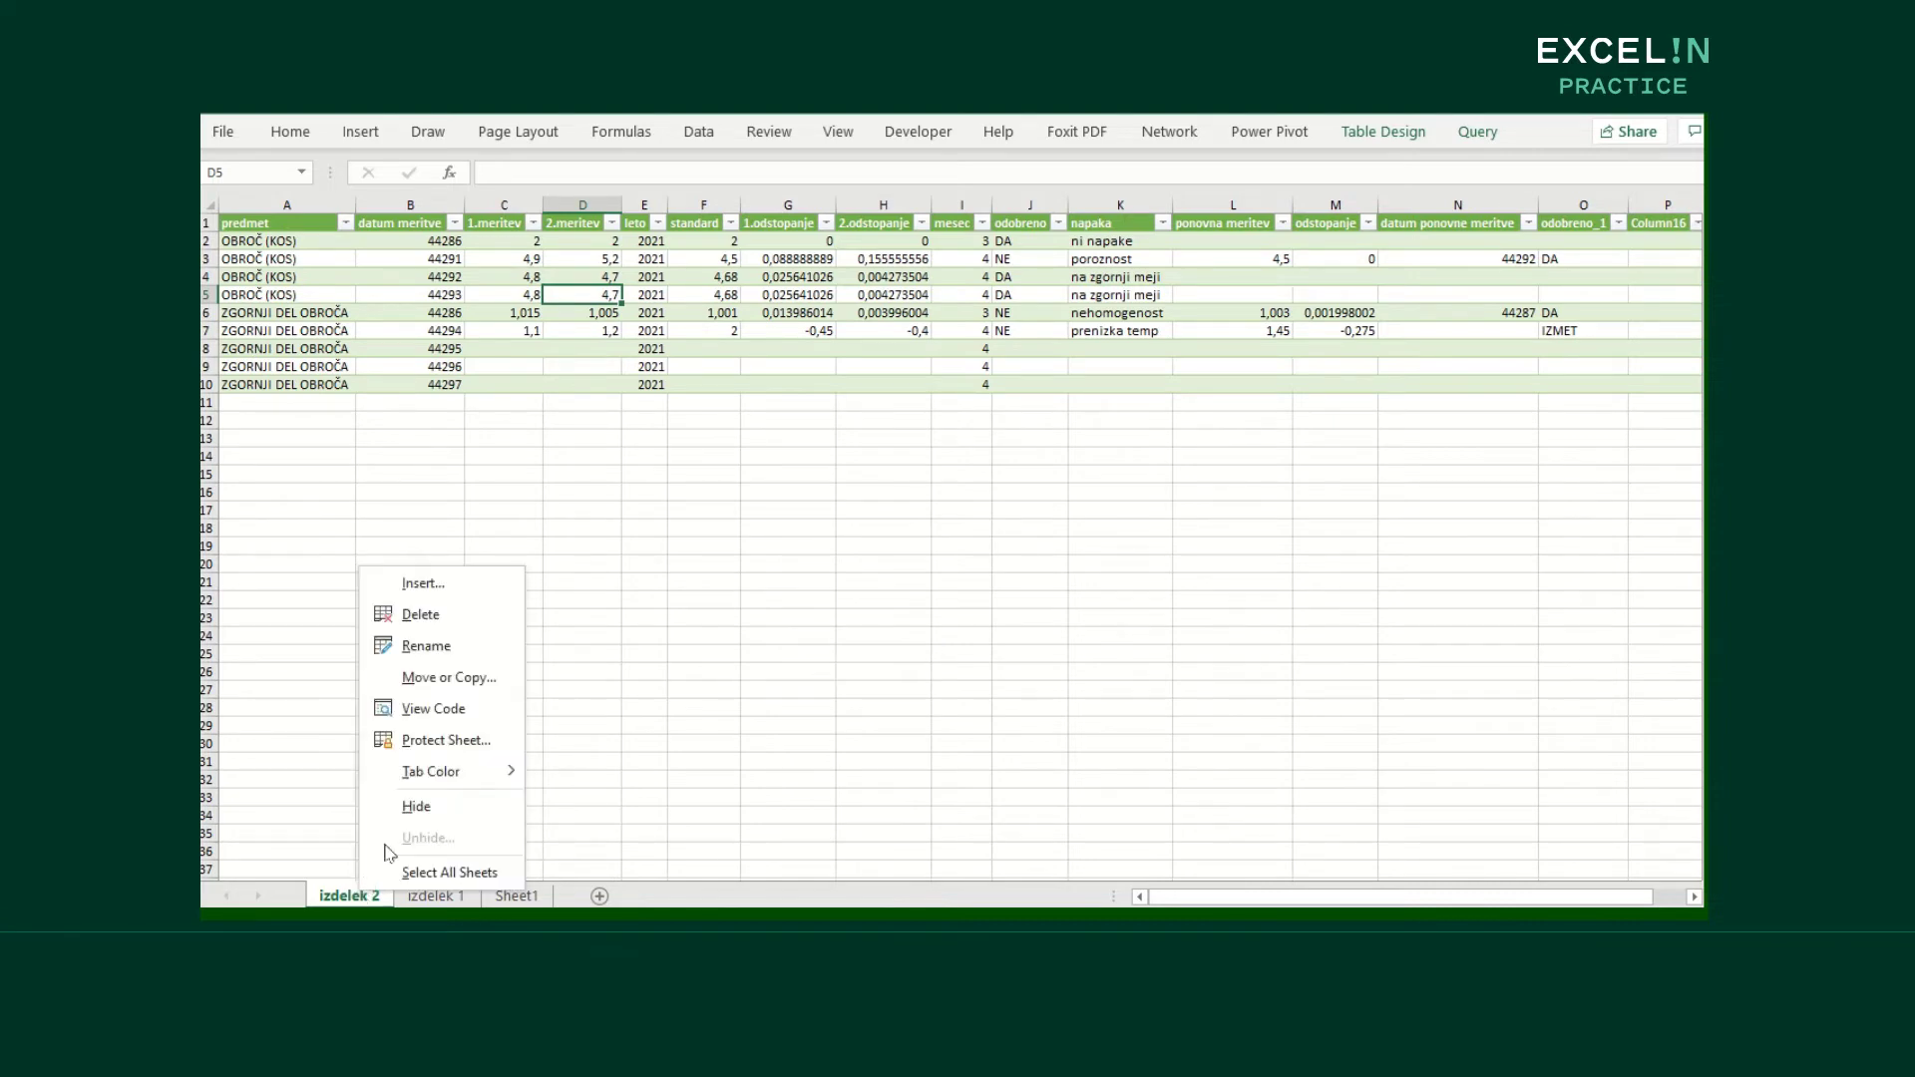
left_click(459, 676)
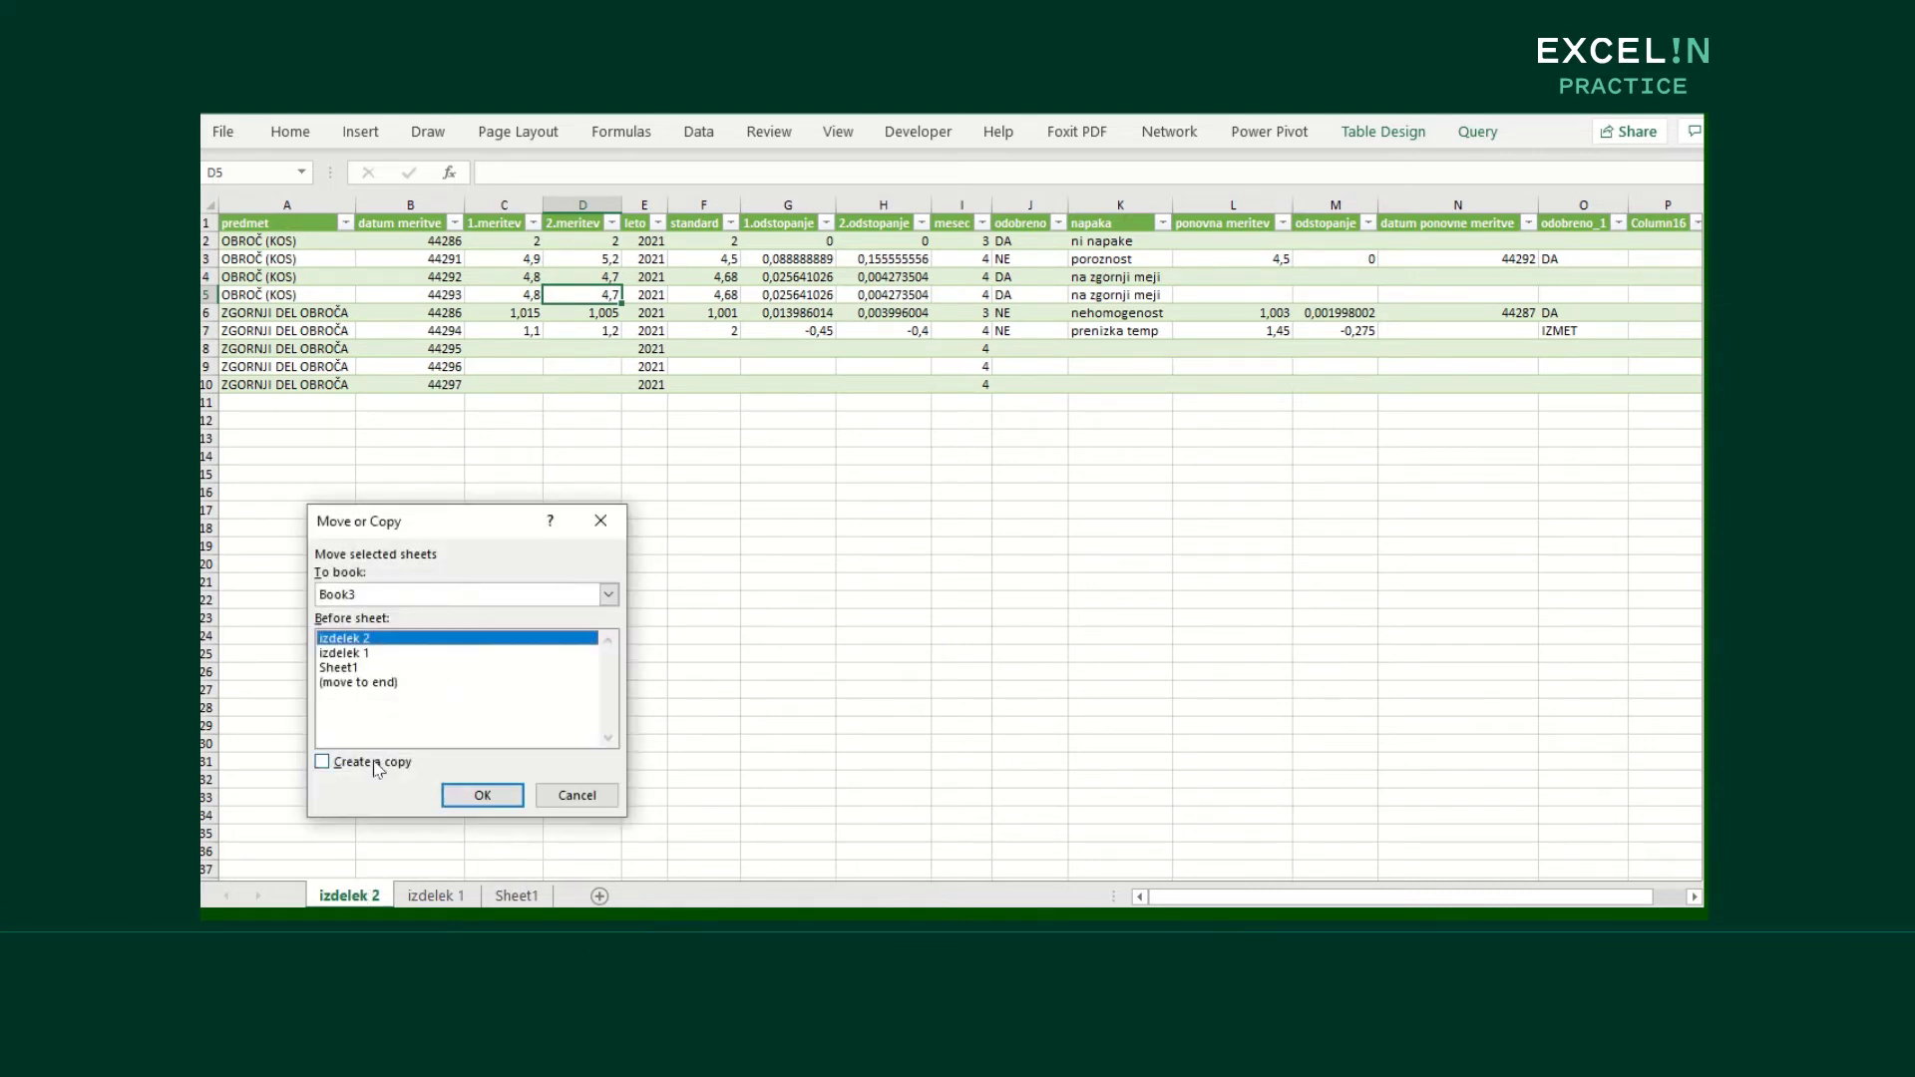
left_click(375, 764)
left_click(491, 795)
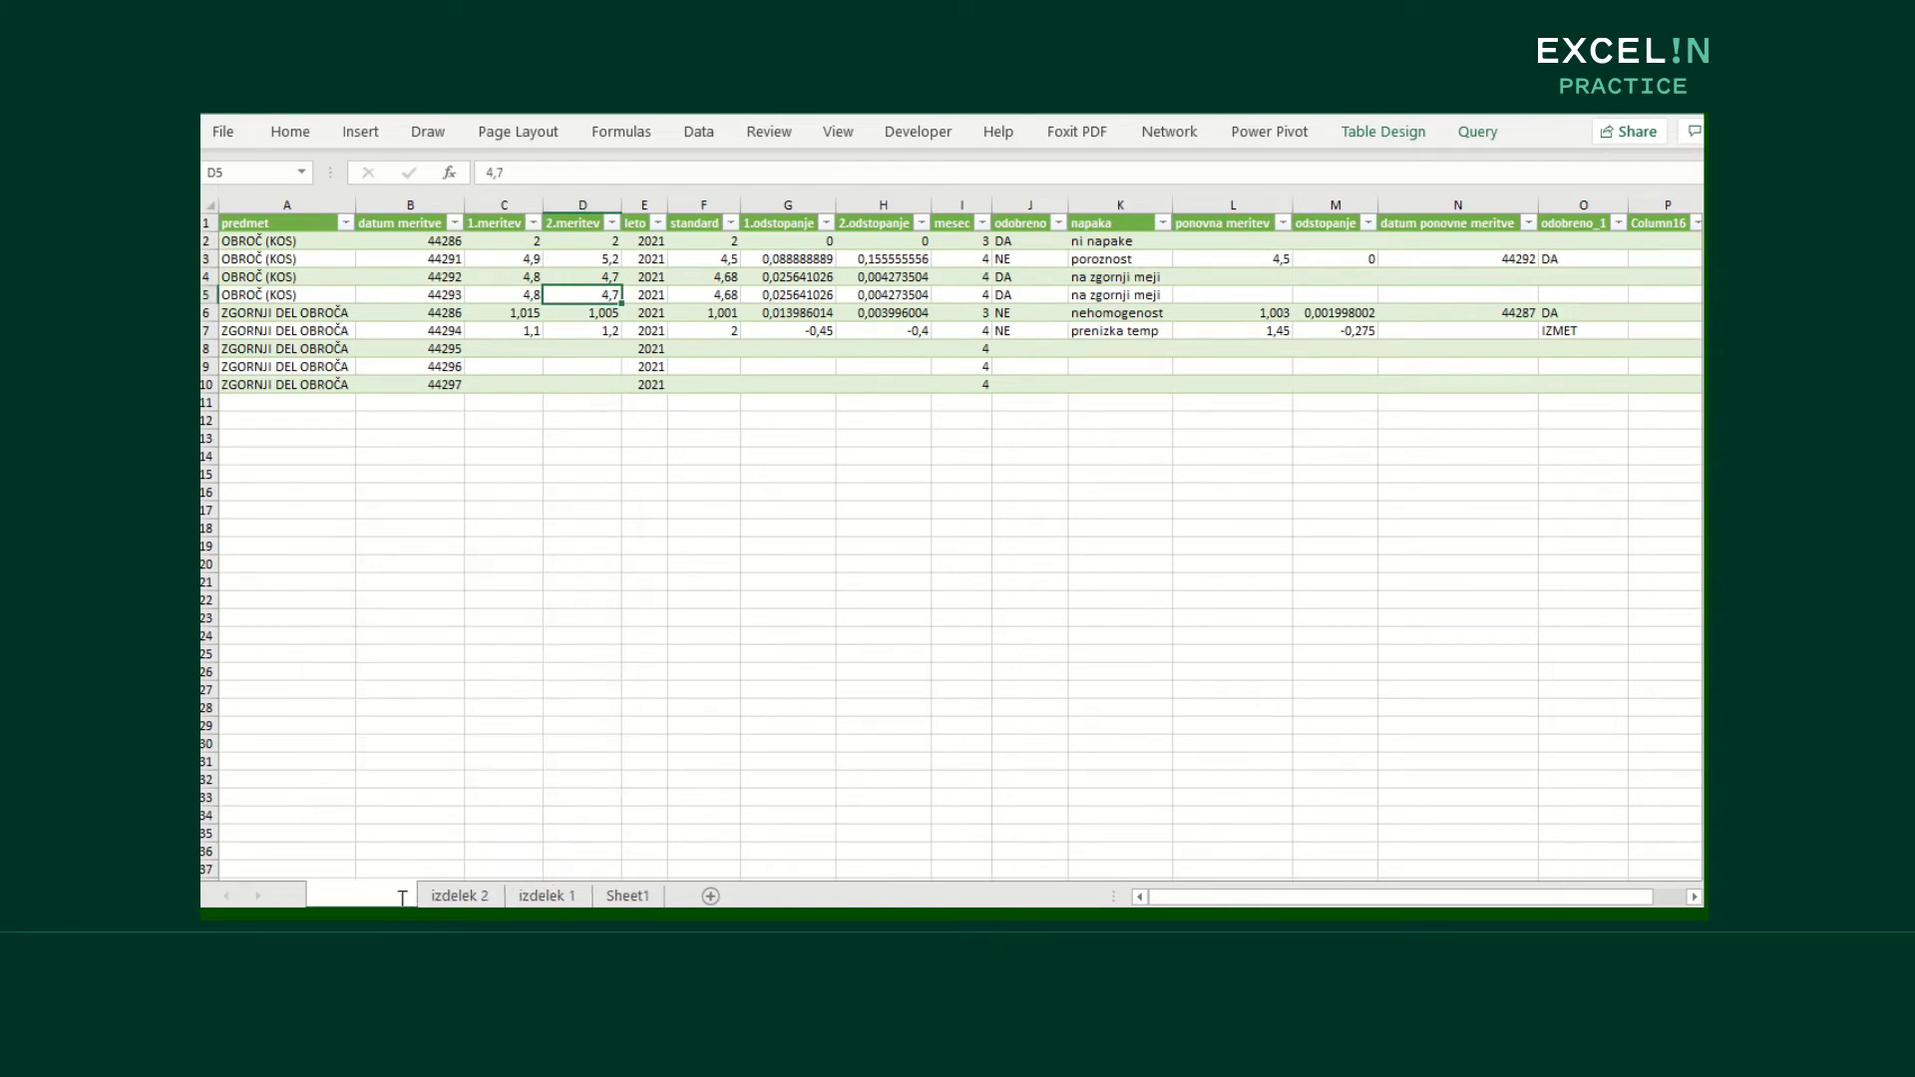
Rename the newly copied sheet as izdelek 3
double_click(403, 895)
key("Return")
double_click(403, 895)
type("izdelek")
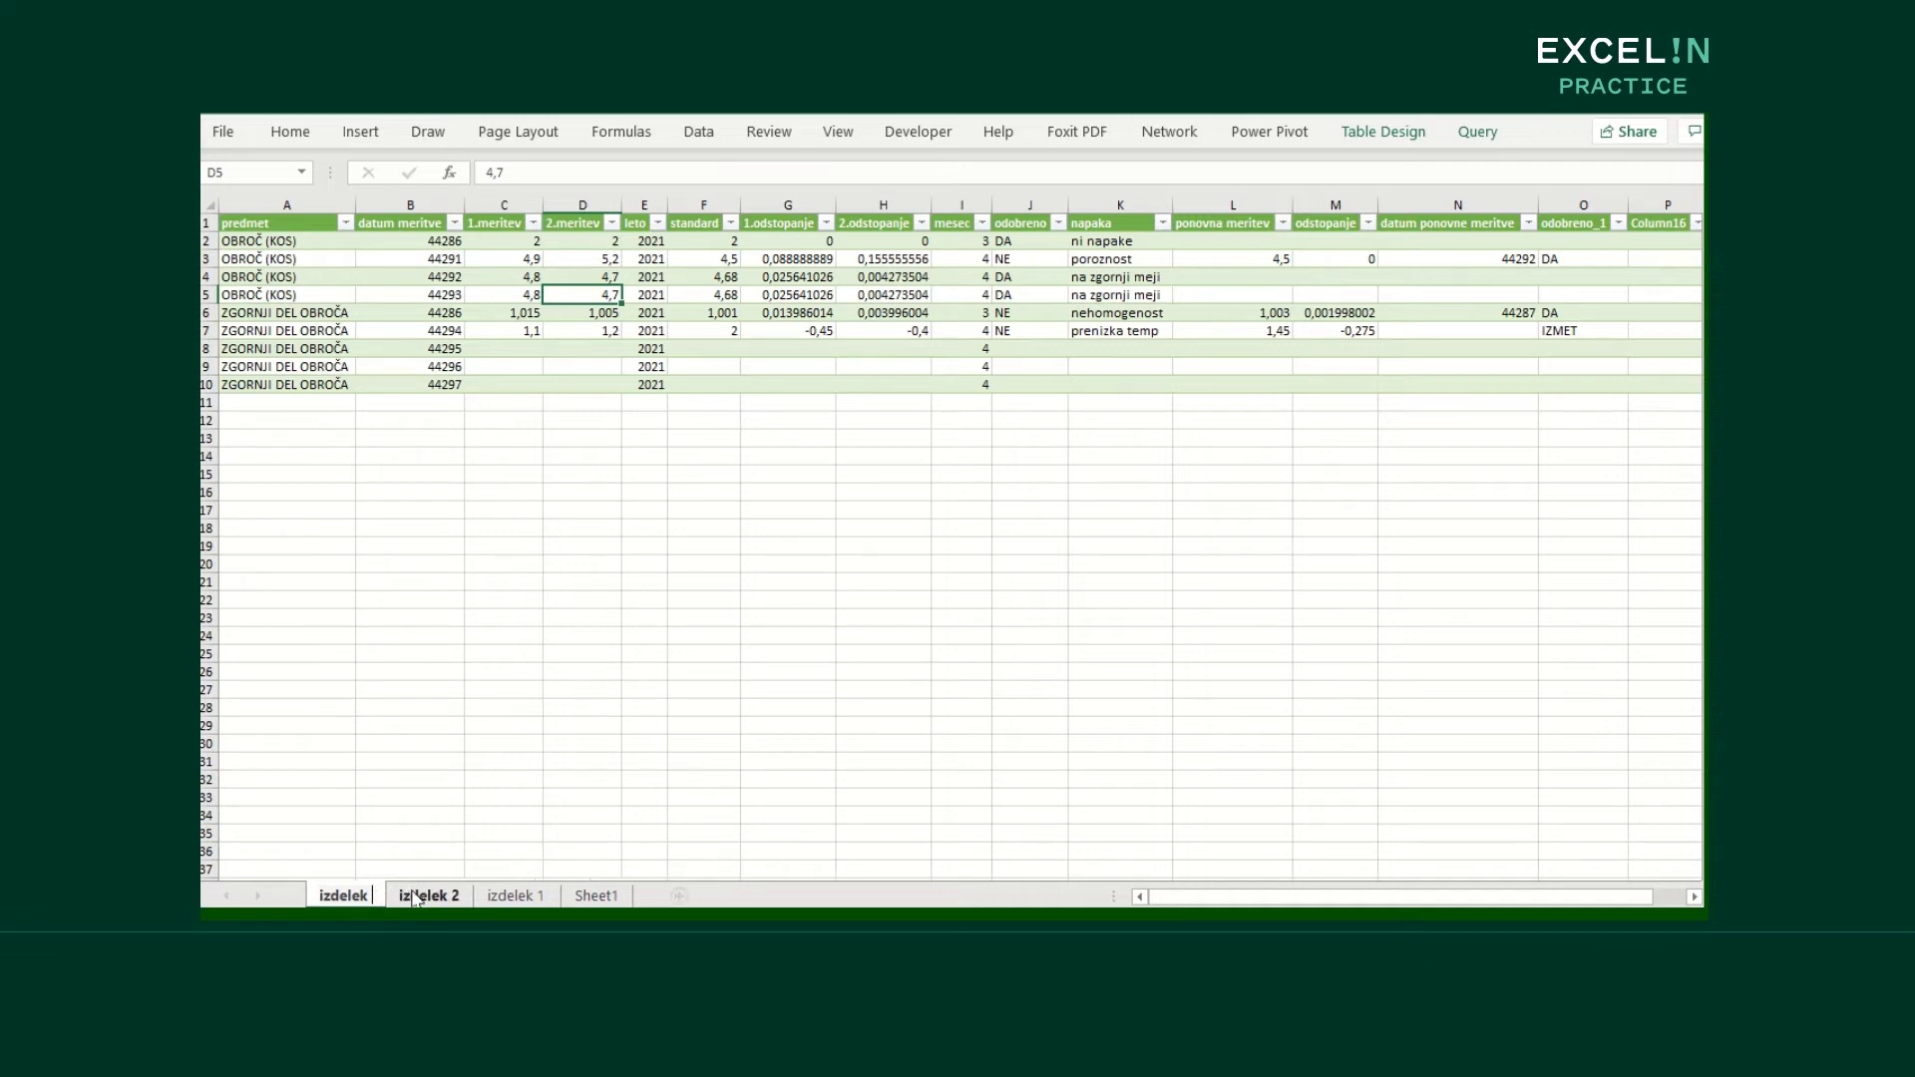
type(" 3")
key("Return")
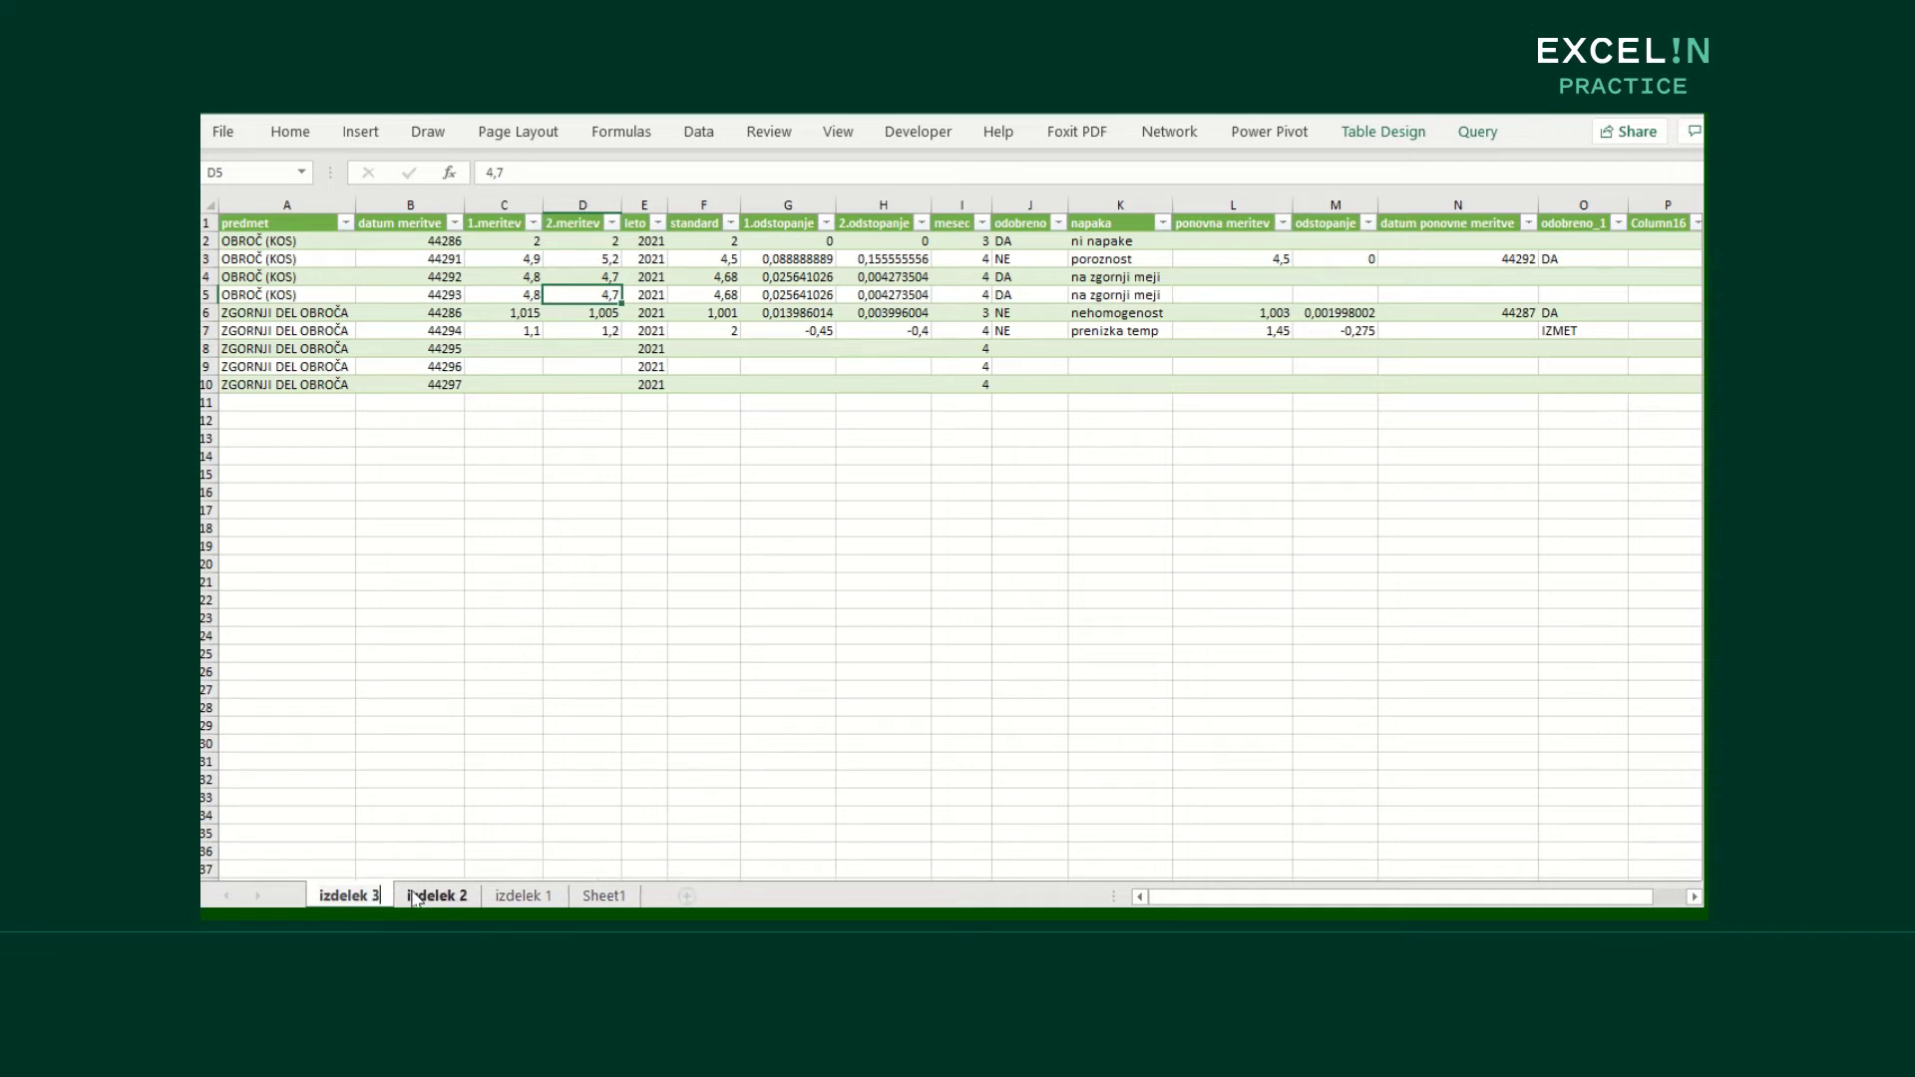
Open the query of the izdelek 3 sheet's table and change its Item value to "izdelek 3" in the Advanced Editor
left_click(746, 312)
left_click(1477, 131)
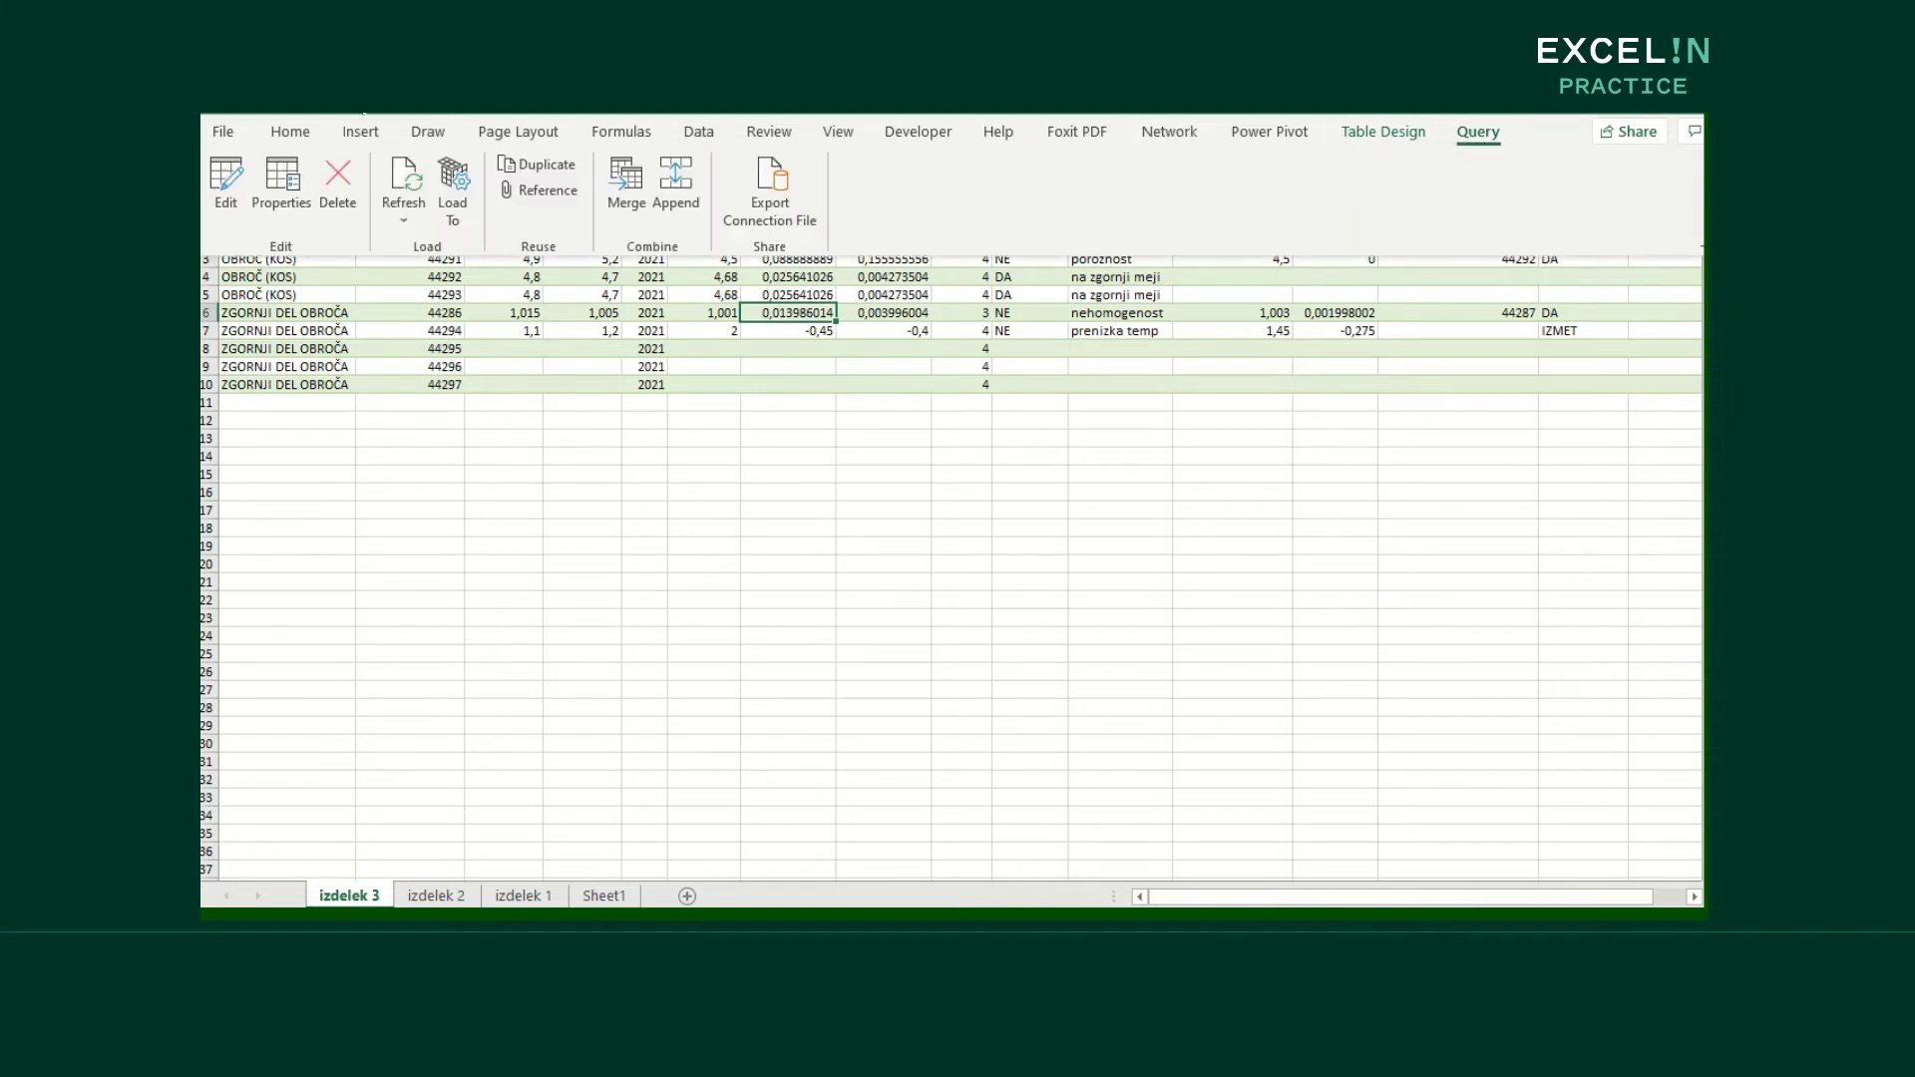
left_click(227, 184)
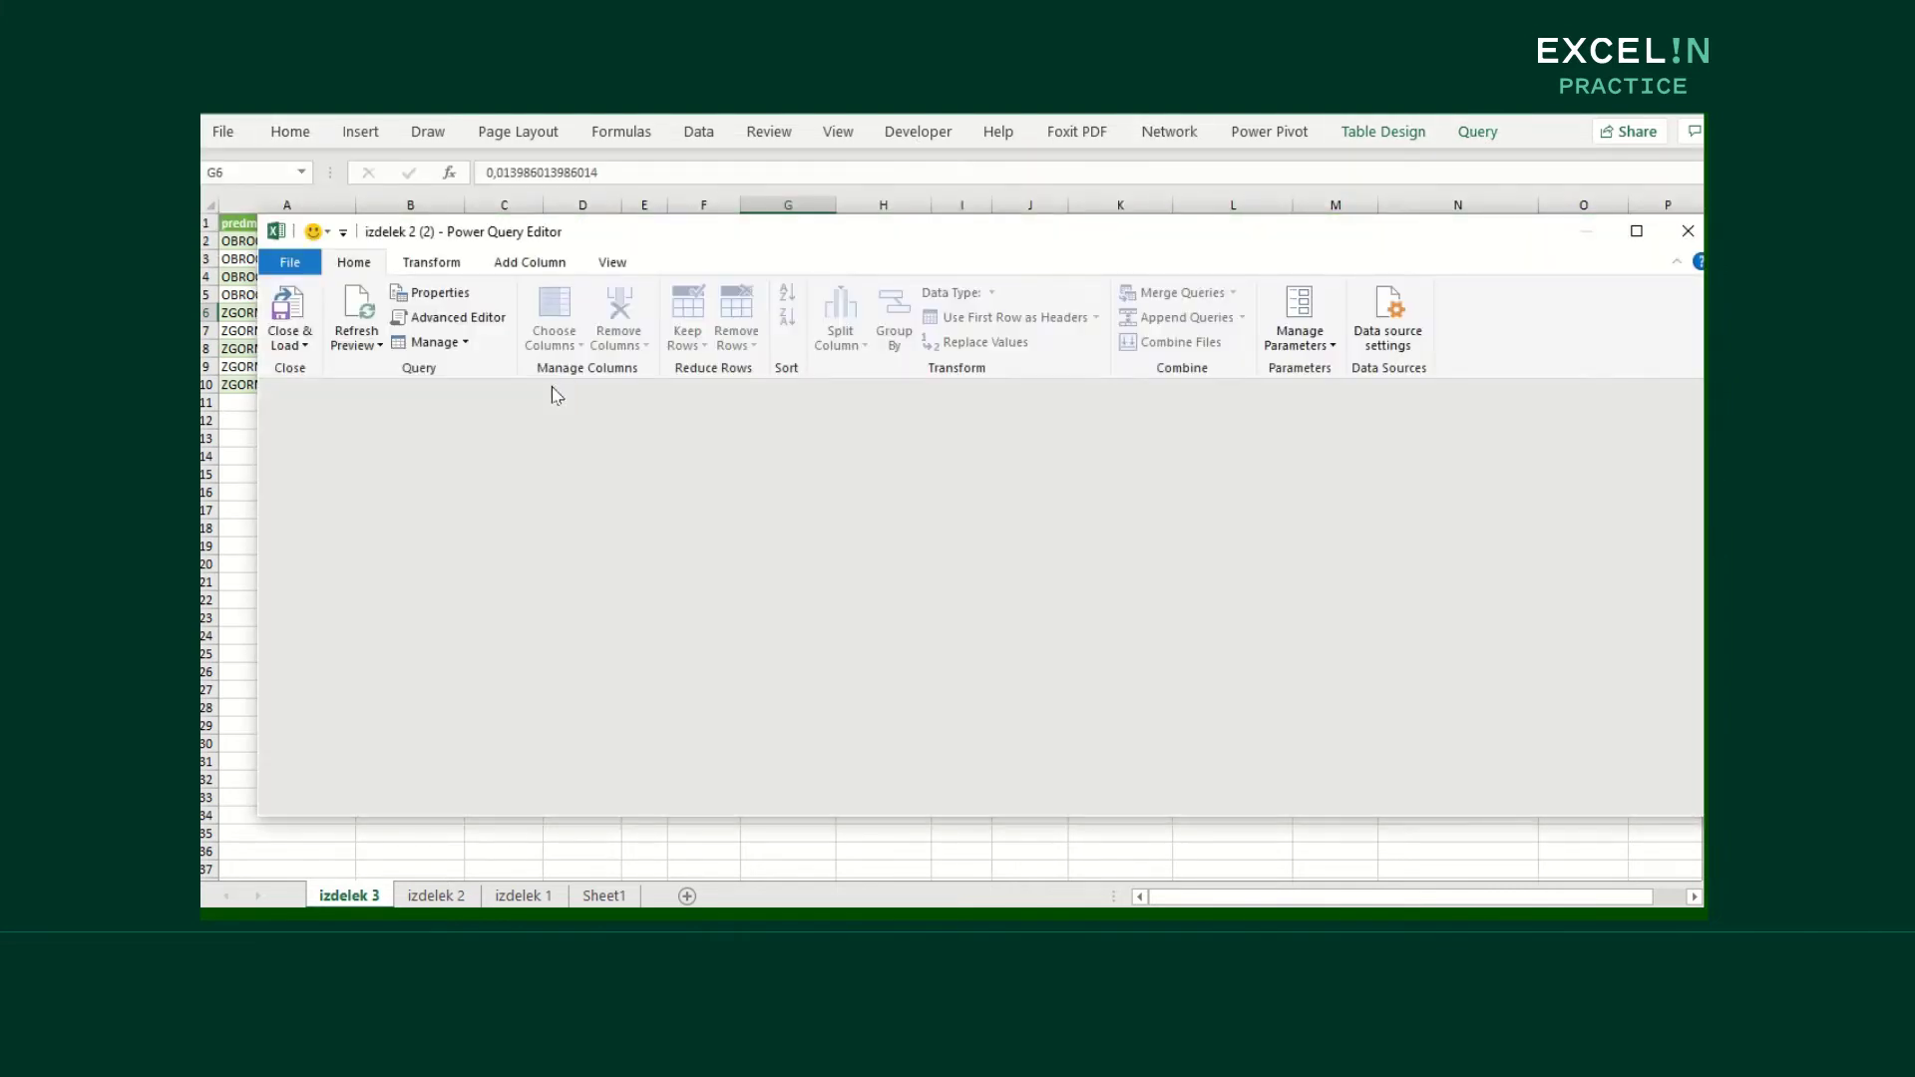
left_click(617, 264)
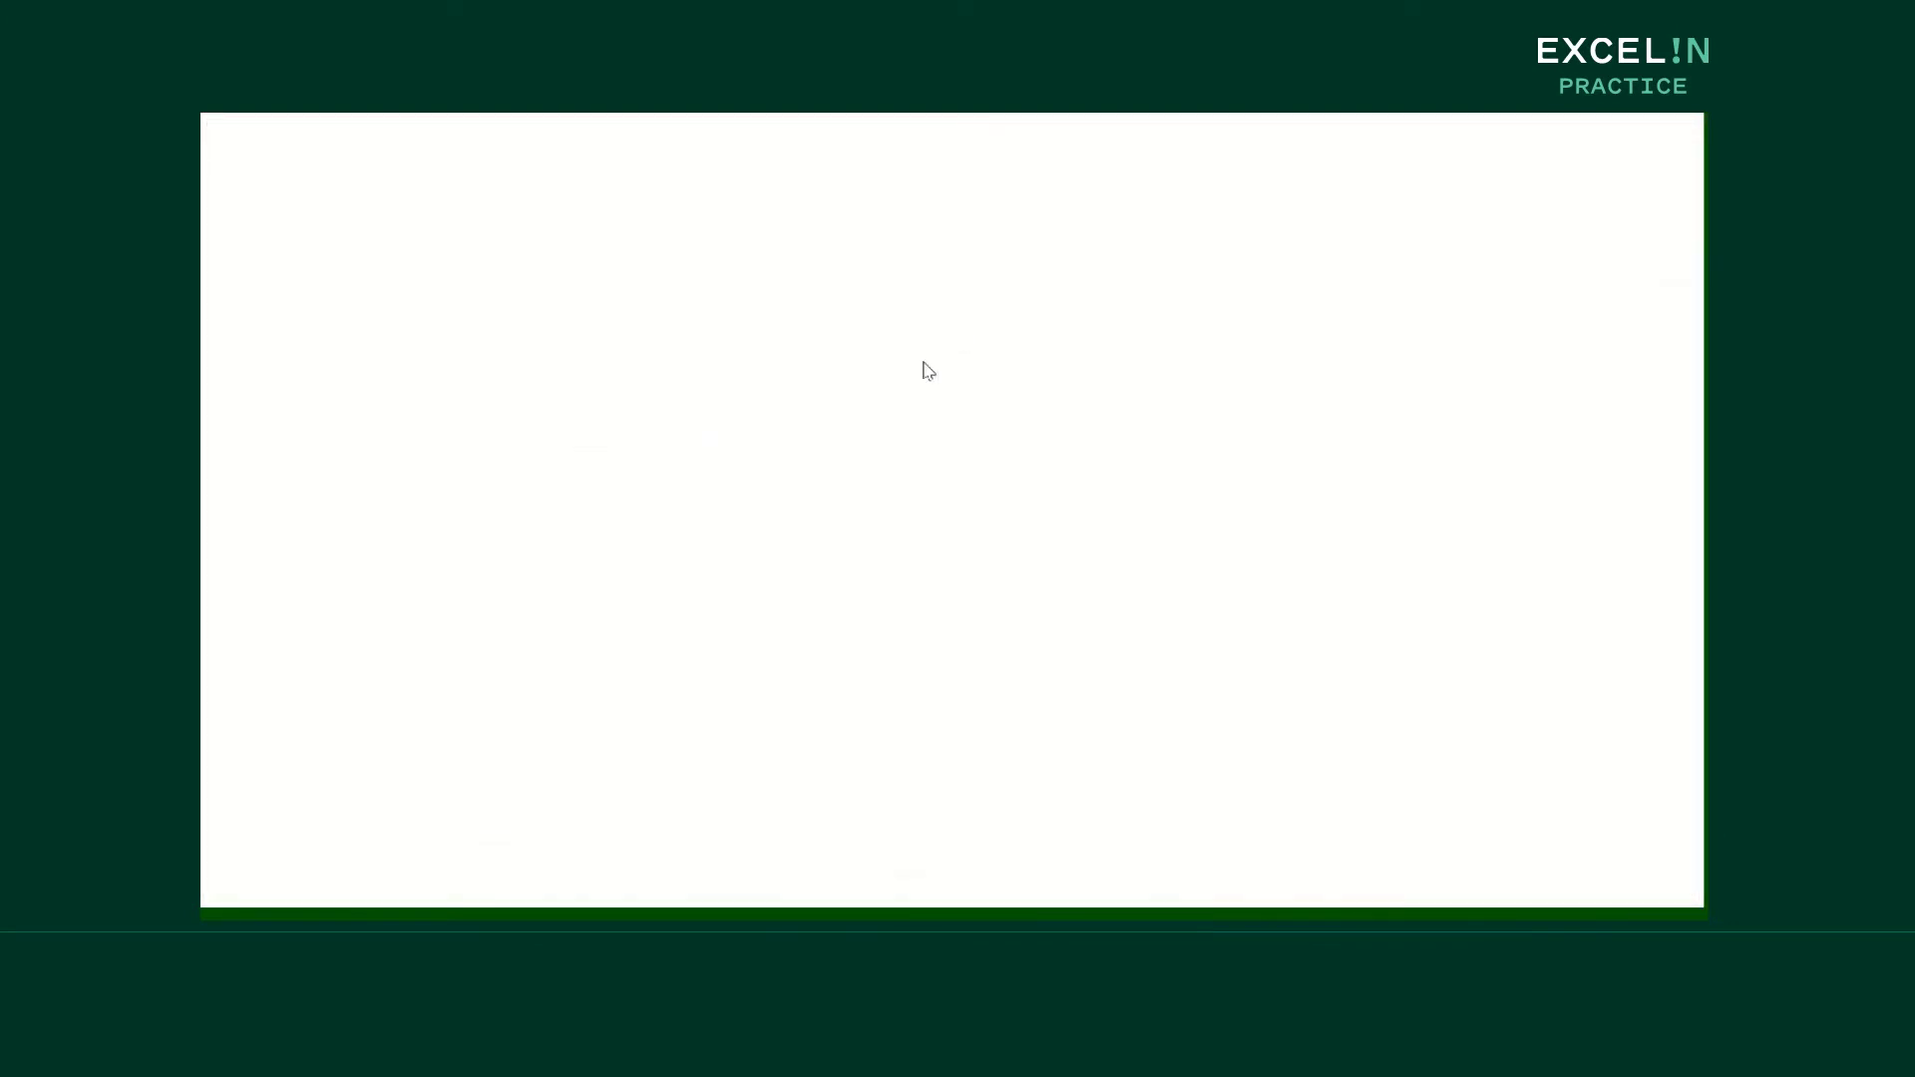
left_click(938, 317)
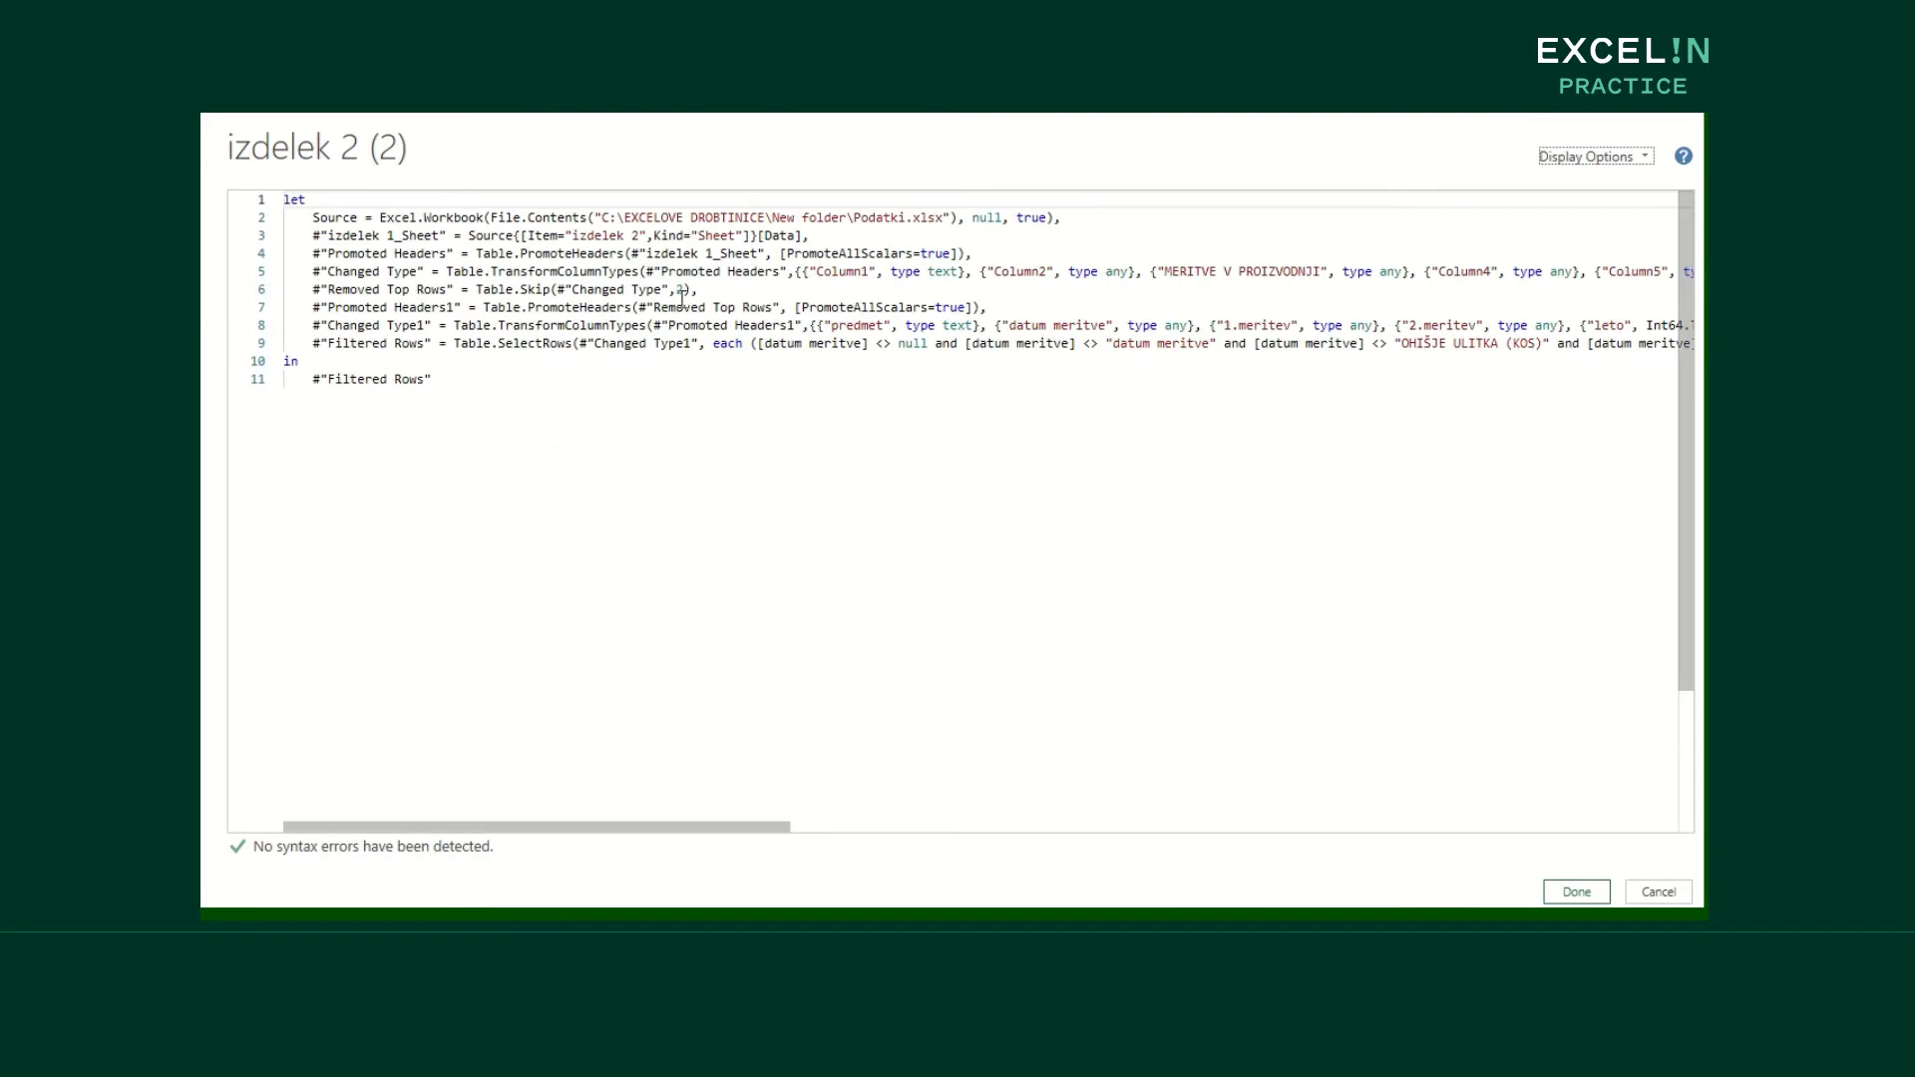
left_click(639, 235)
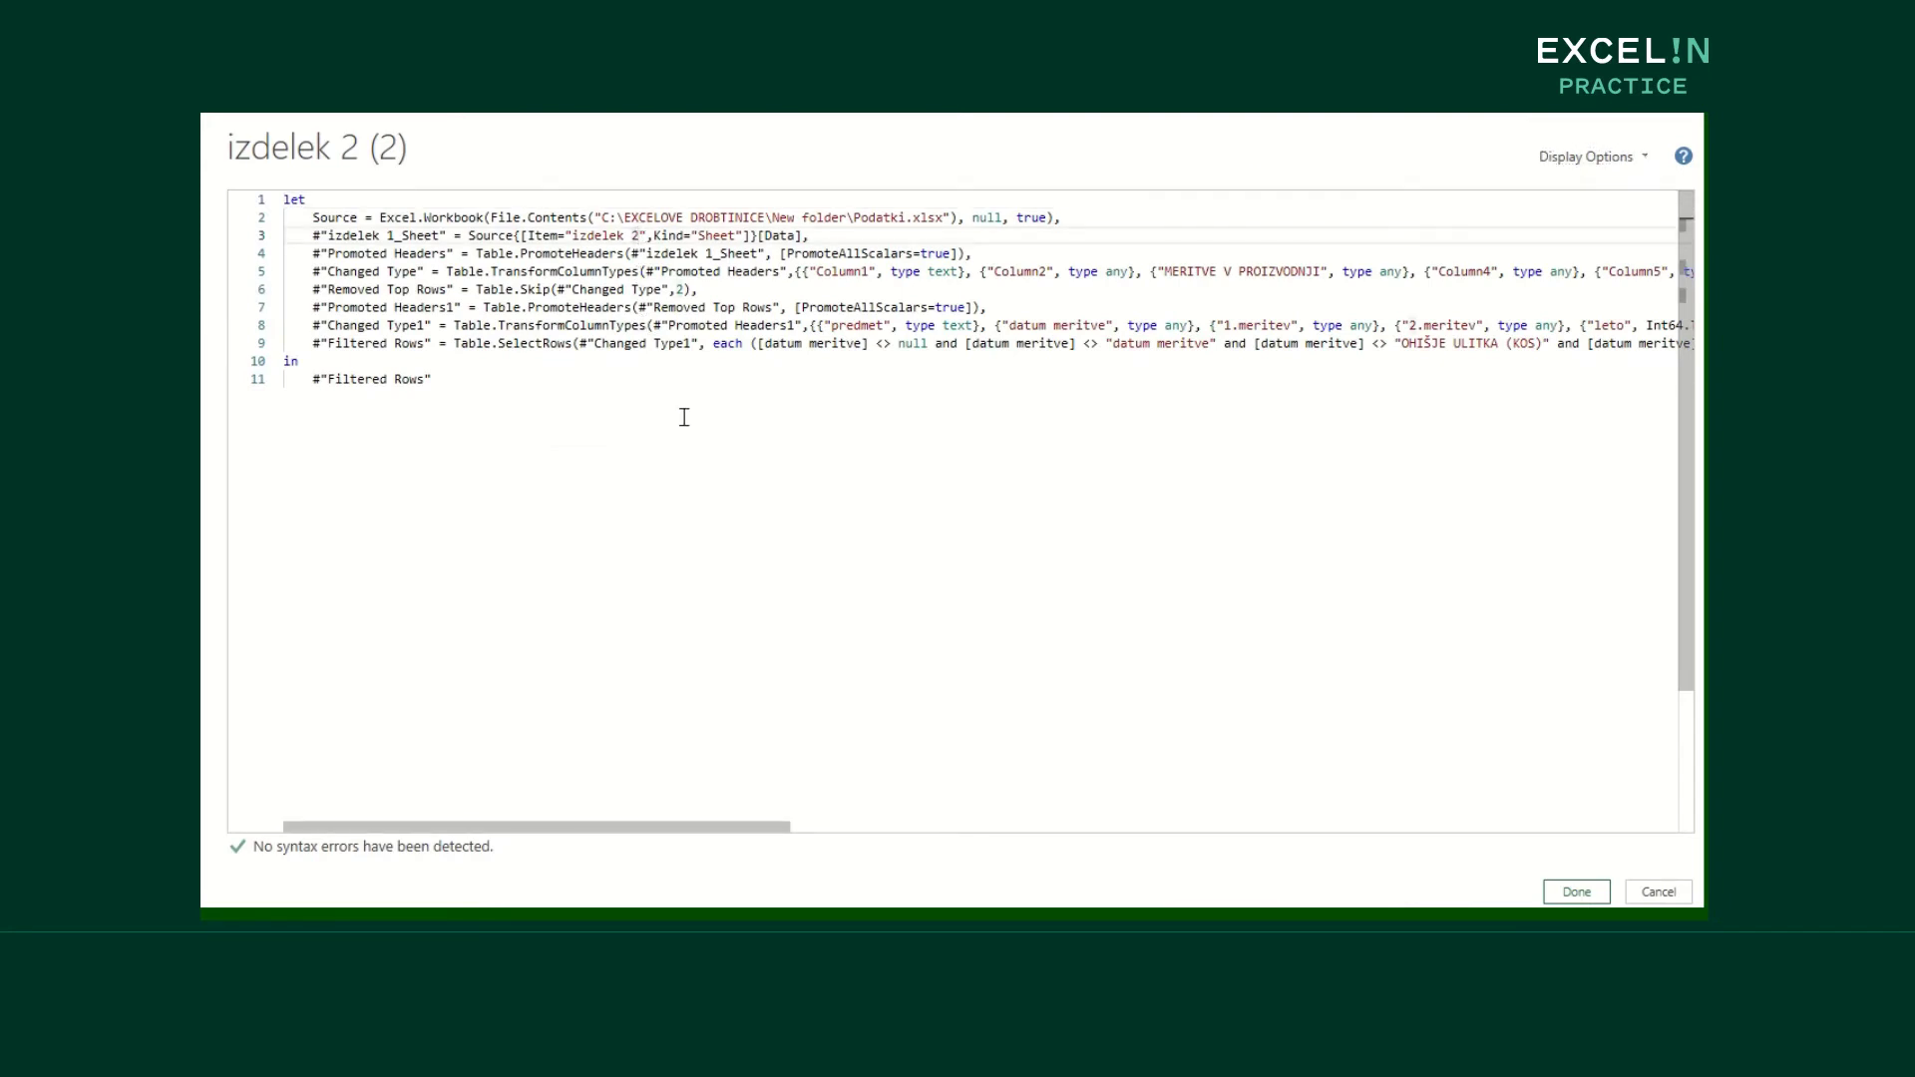
type("3")
key("BackSpace")
left_click(1575, 892)
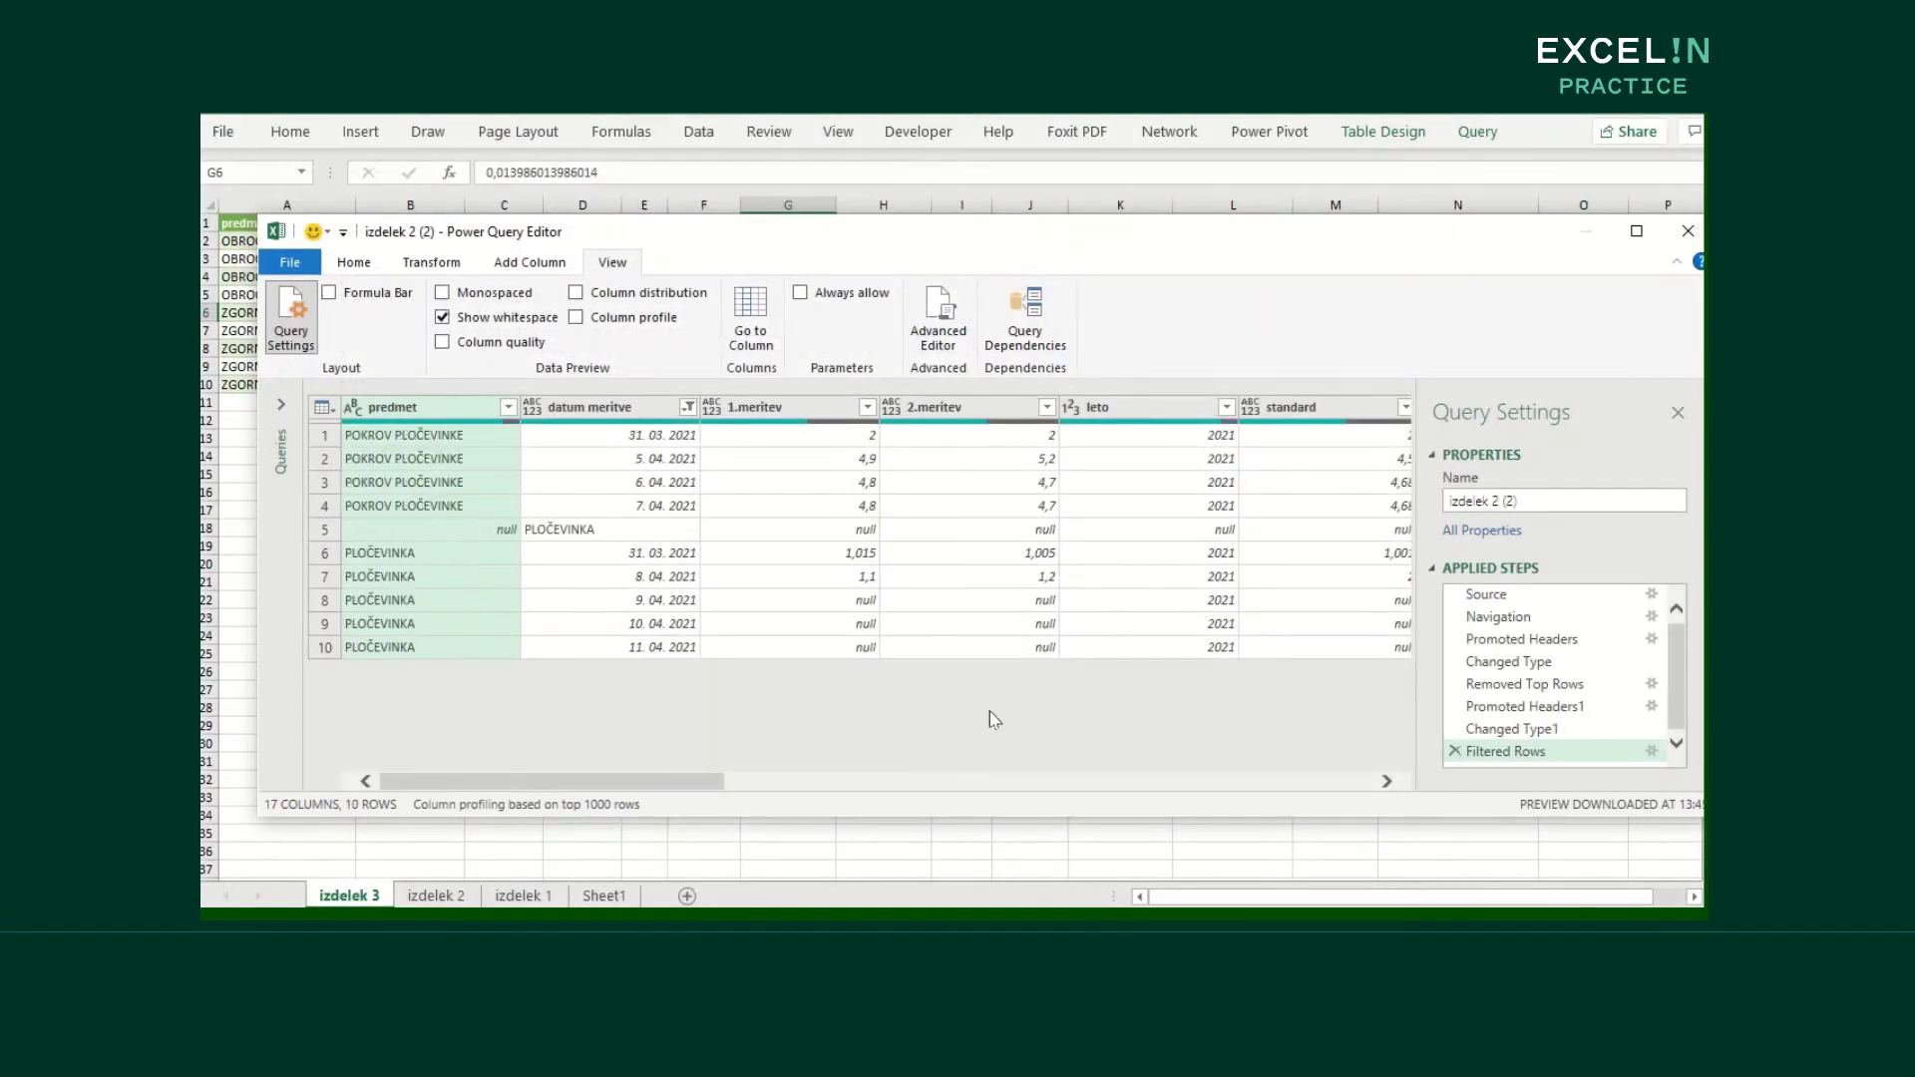
Exclude "PLOČEVINKA" from the datum meritve column filter in the copied query
left_click(687, 407)
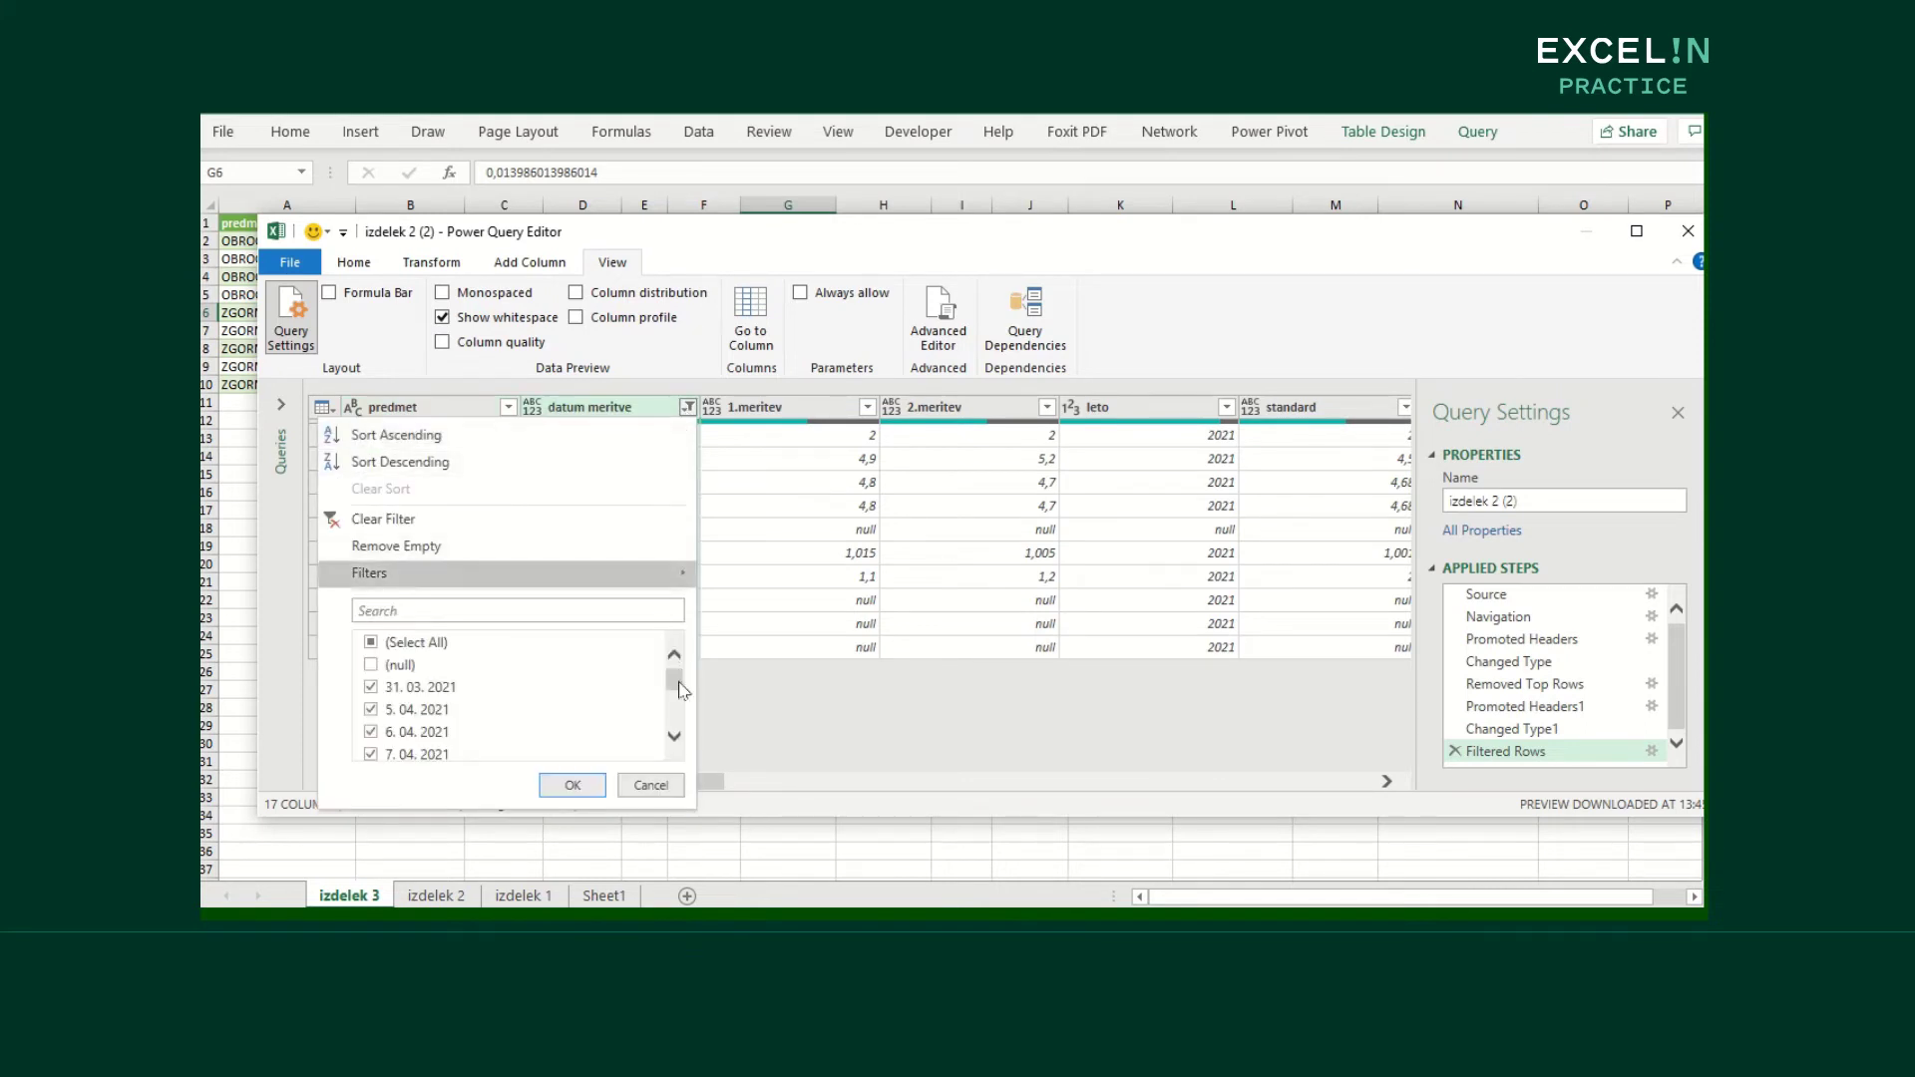
left_click_drag(678, 690, 678, 710)
left_click(372, 729)
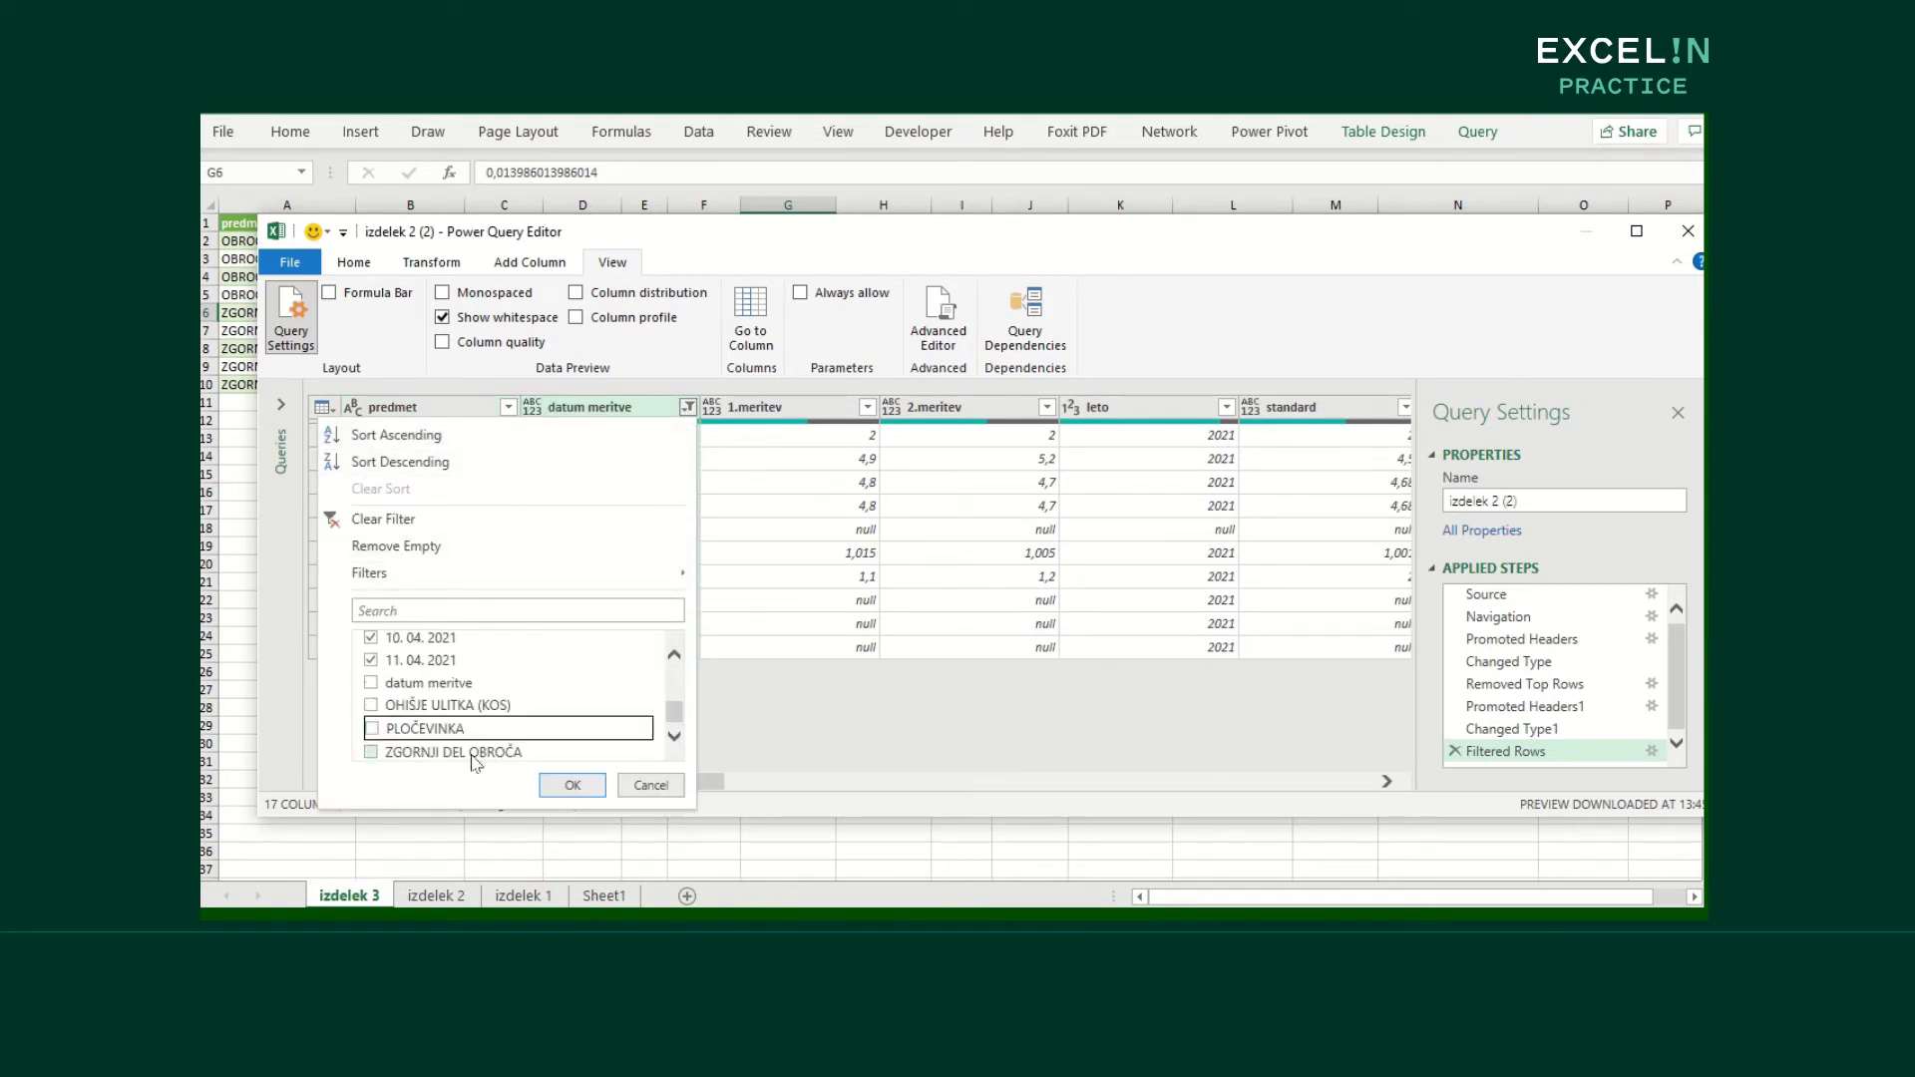
left_click(579, 788)
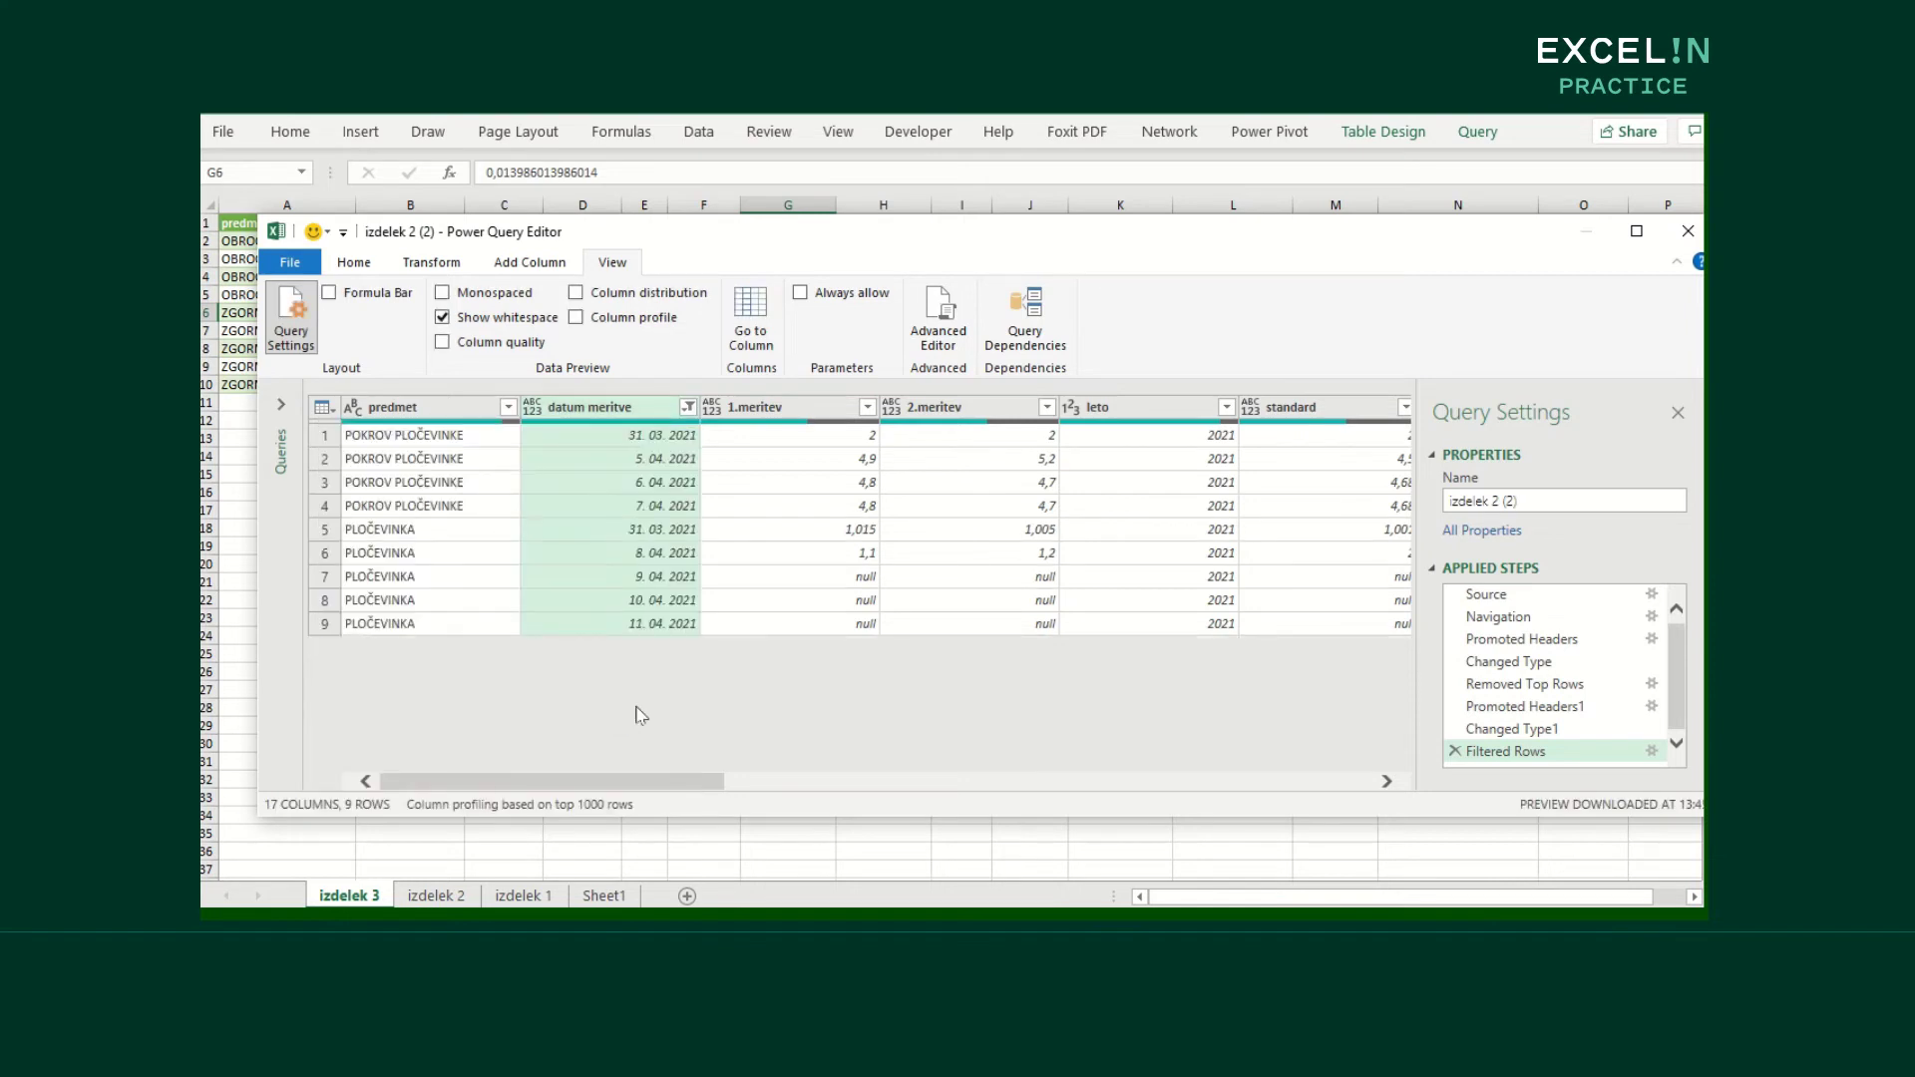
Rename this query as izdelek 3 and close the query editor, keeping the changes
left_click(1534, 498)
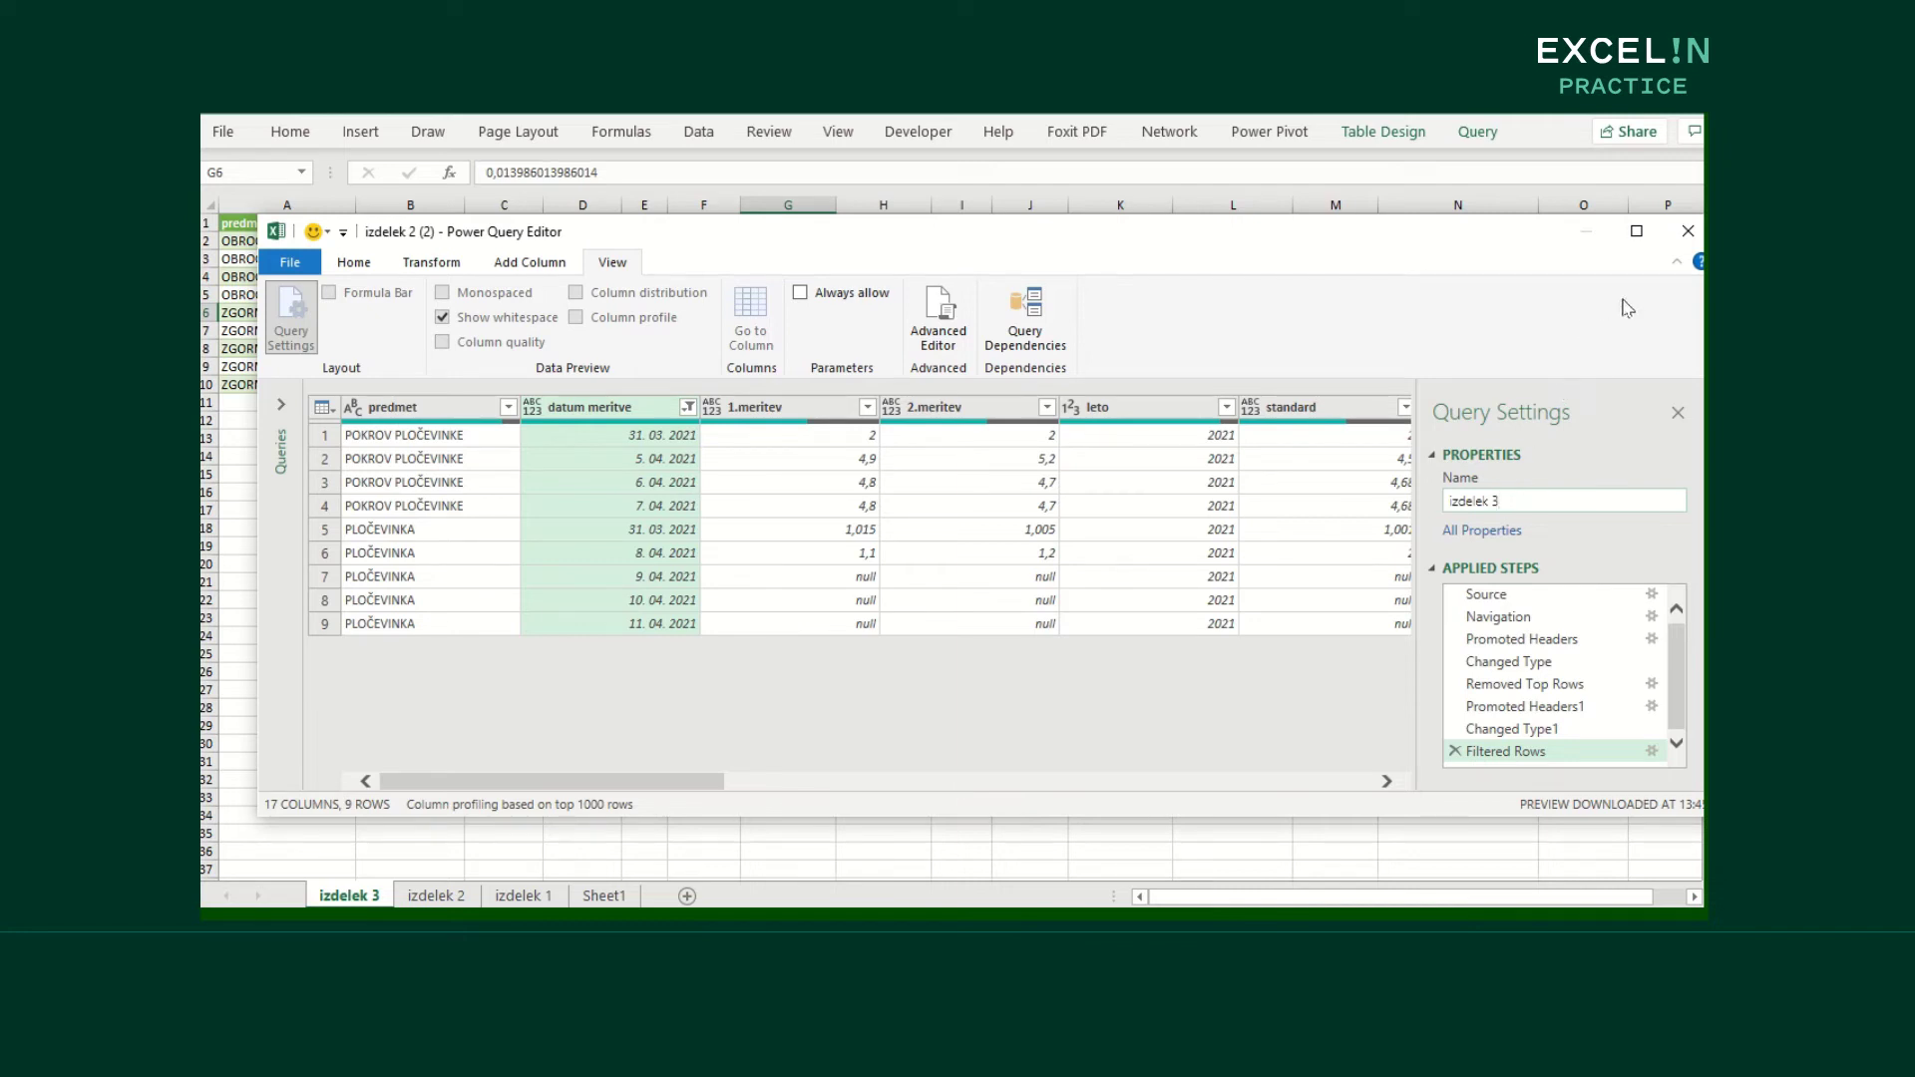
left_click(1683, 237)
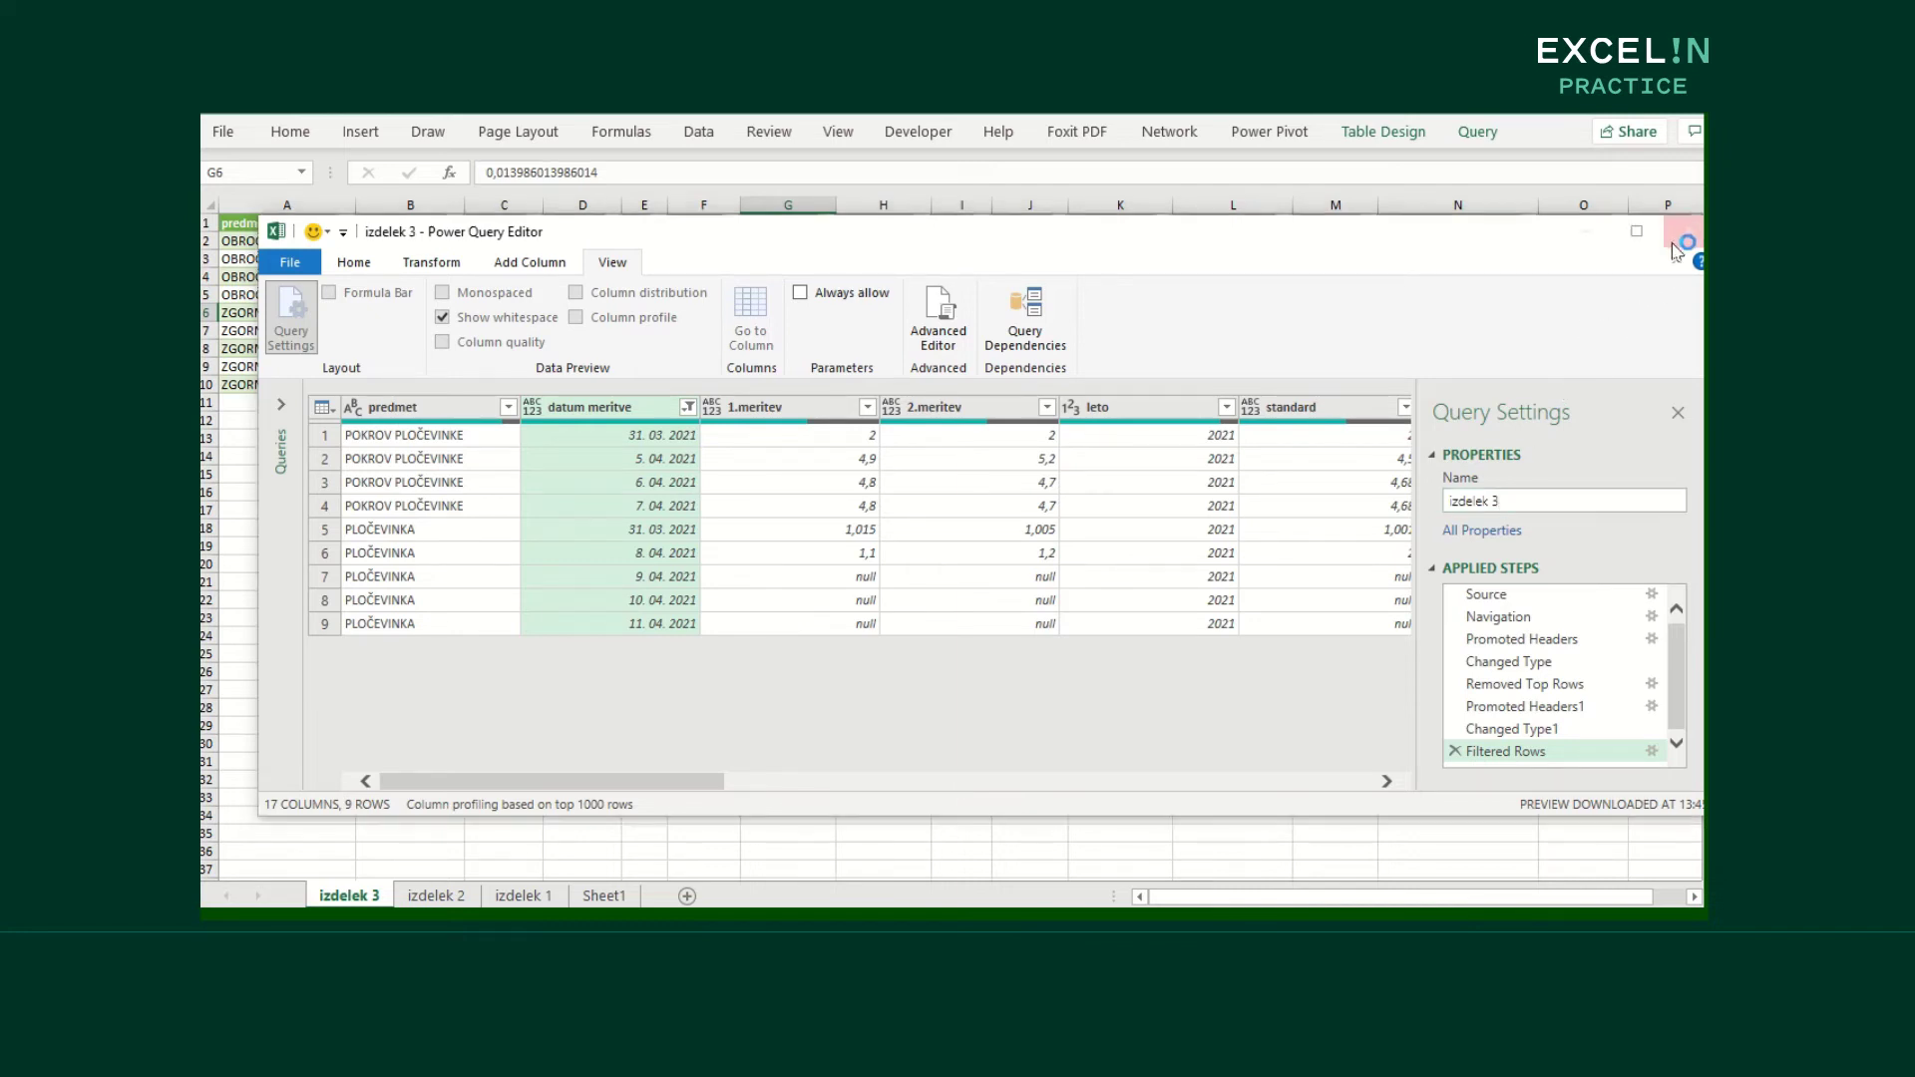
left_click(1001, 551)
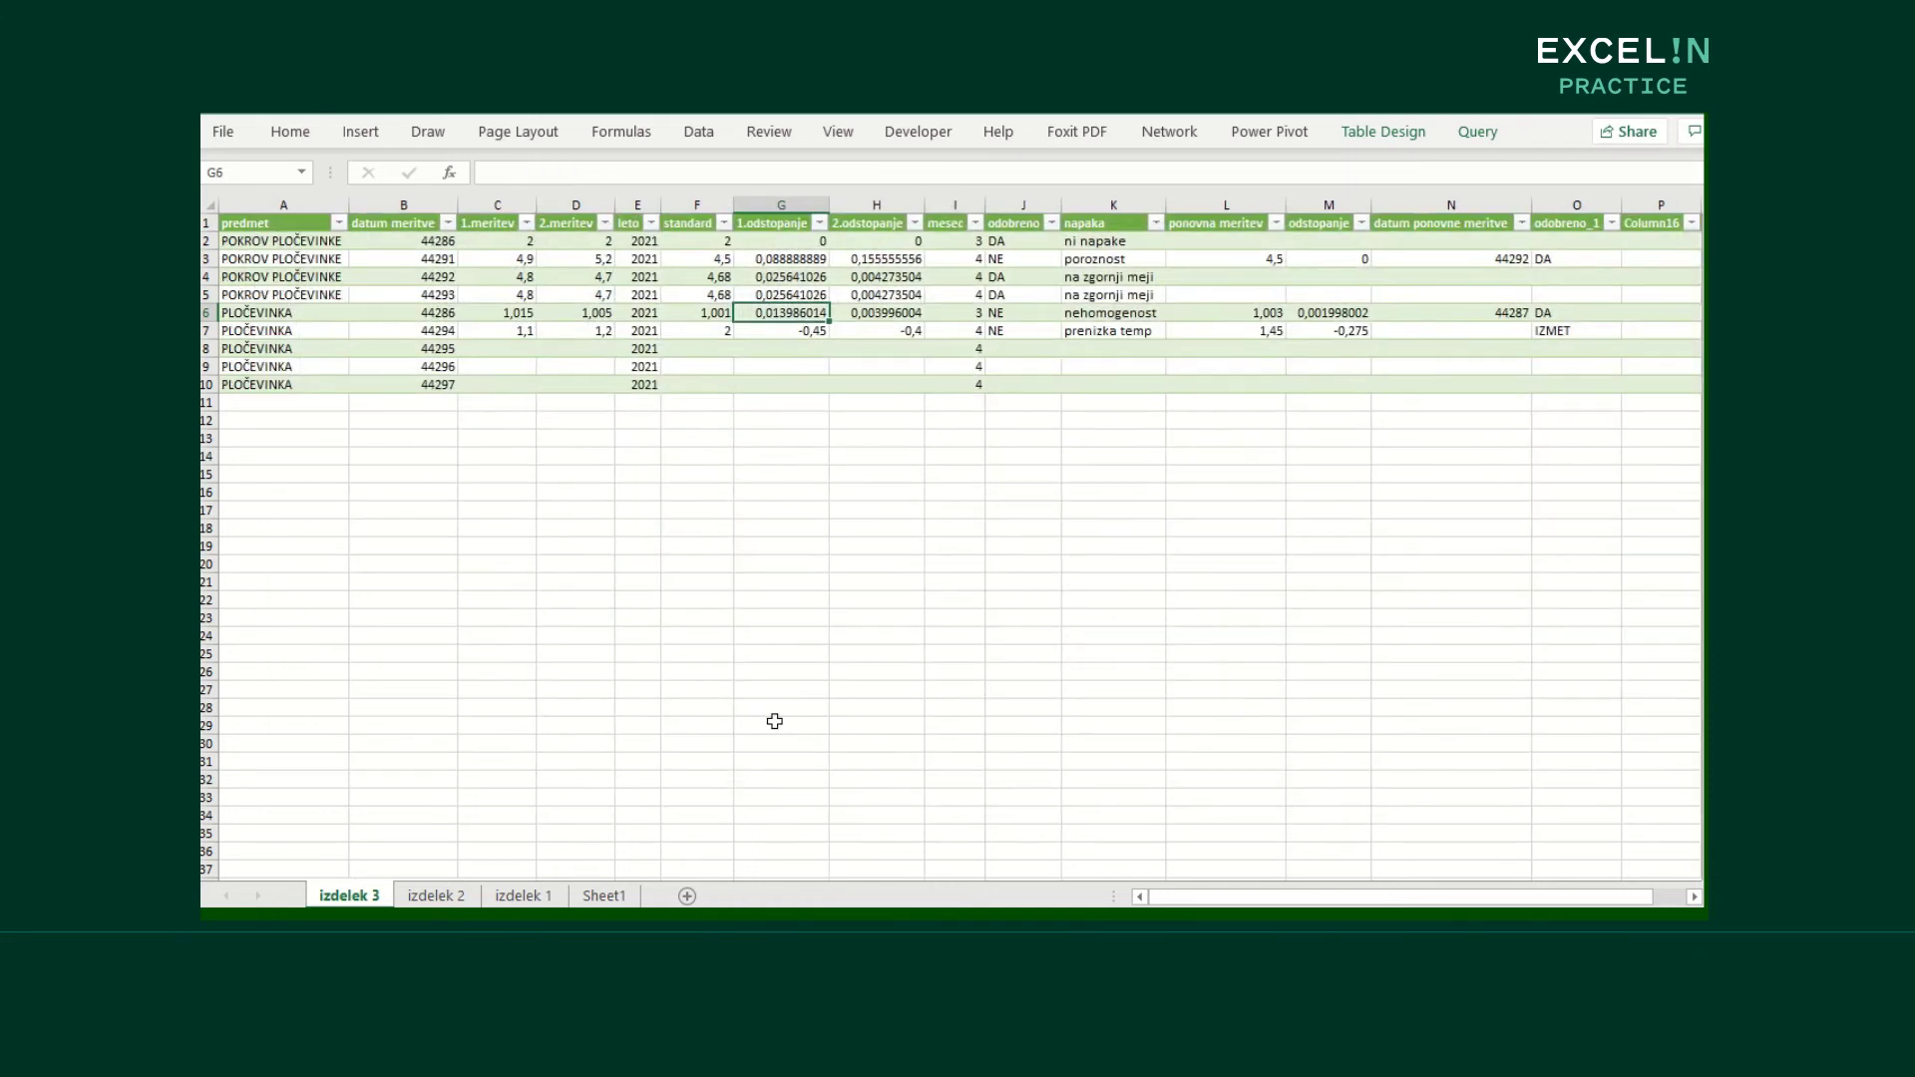
Review the loaded tables by switching between the izdelek 3, izdelek 2 and izdelek 1 sheets
left_click(569, 326)
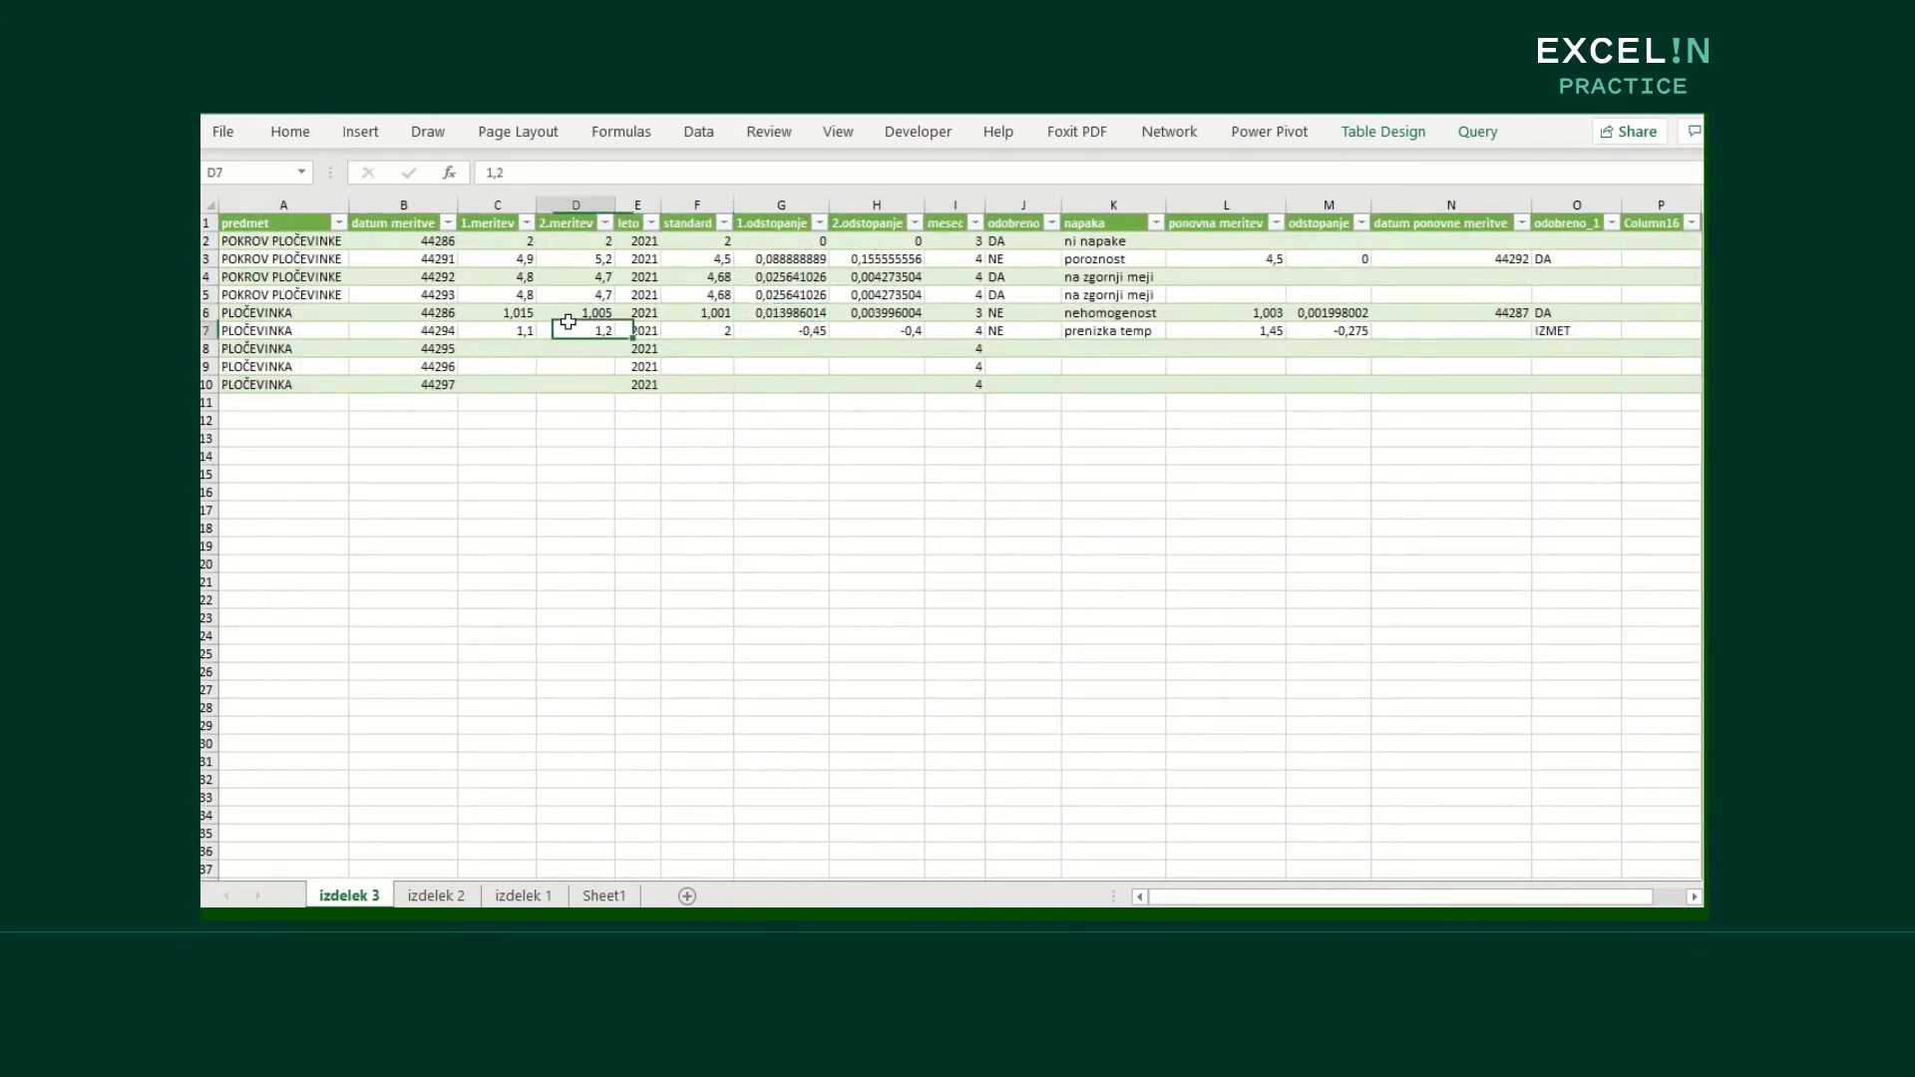
left_click(697, 333)
left_click(435, 895)
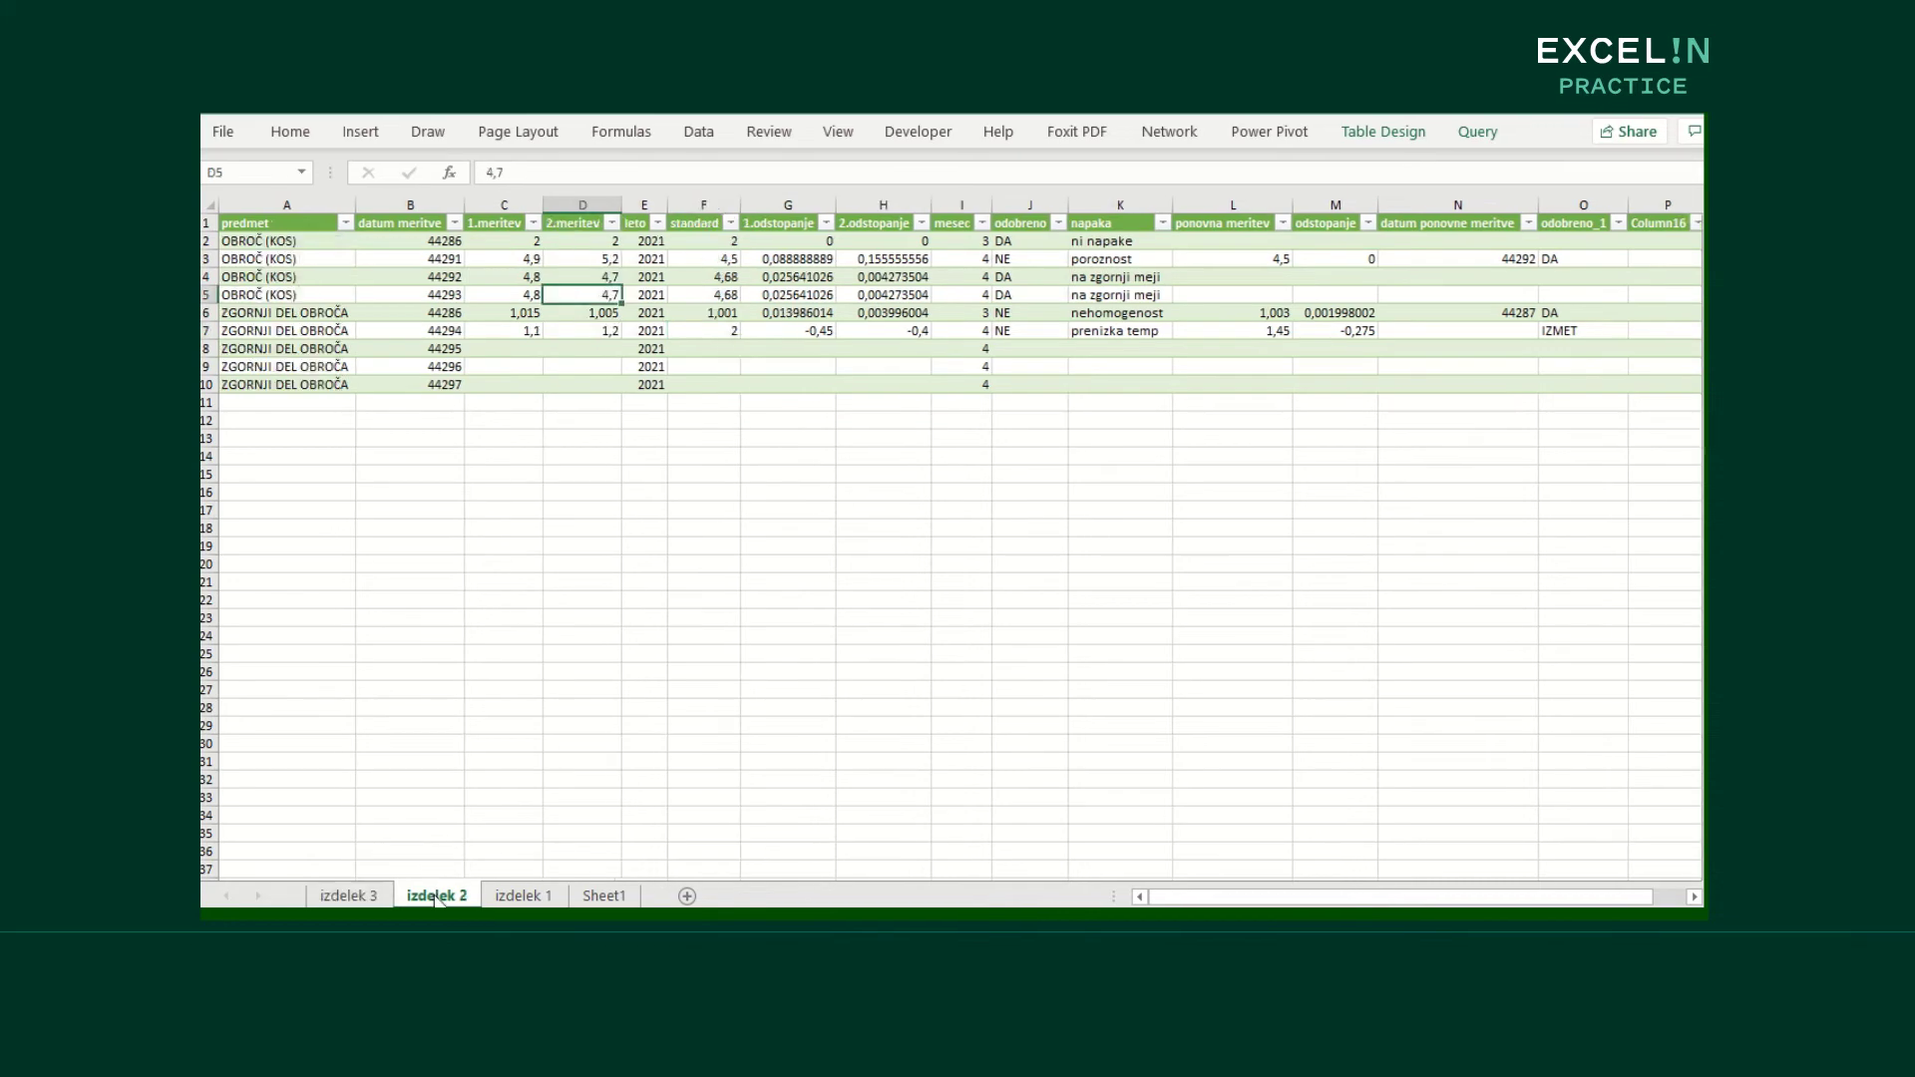
left_click(511, 895)
left_click(435, 896)
left_click(357, 895)
left_click(435, 896)
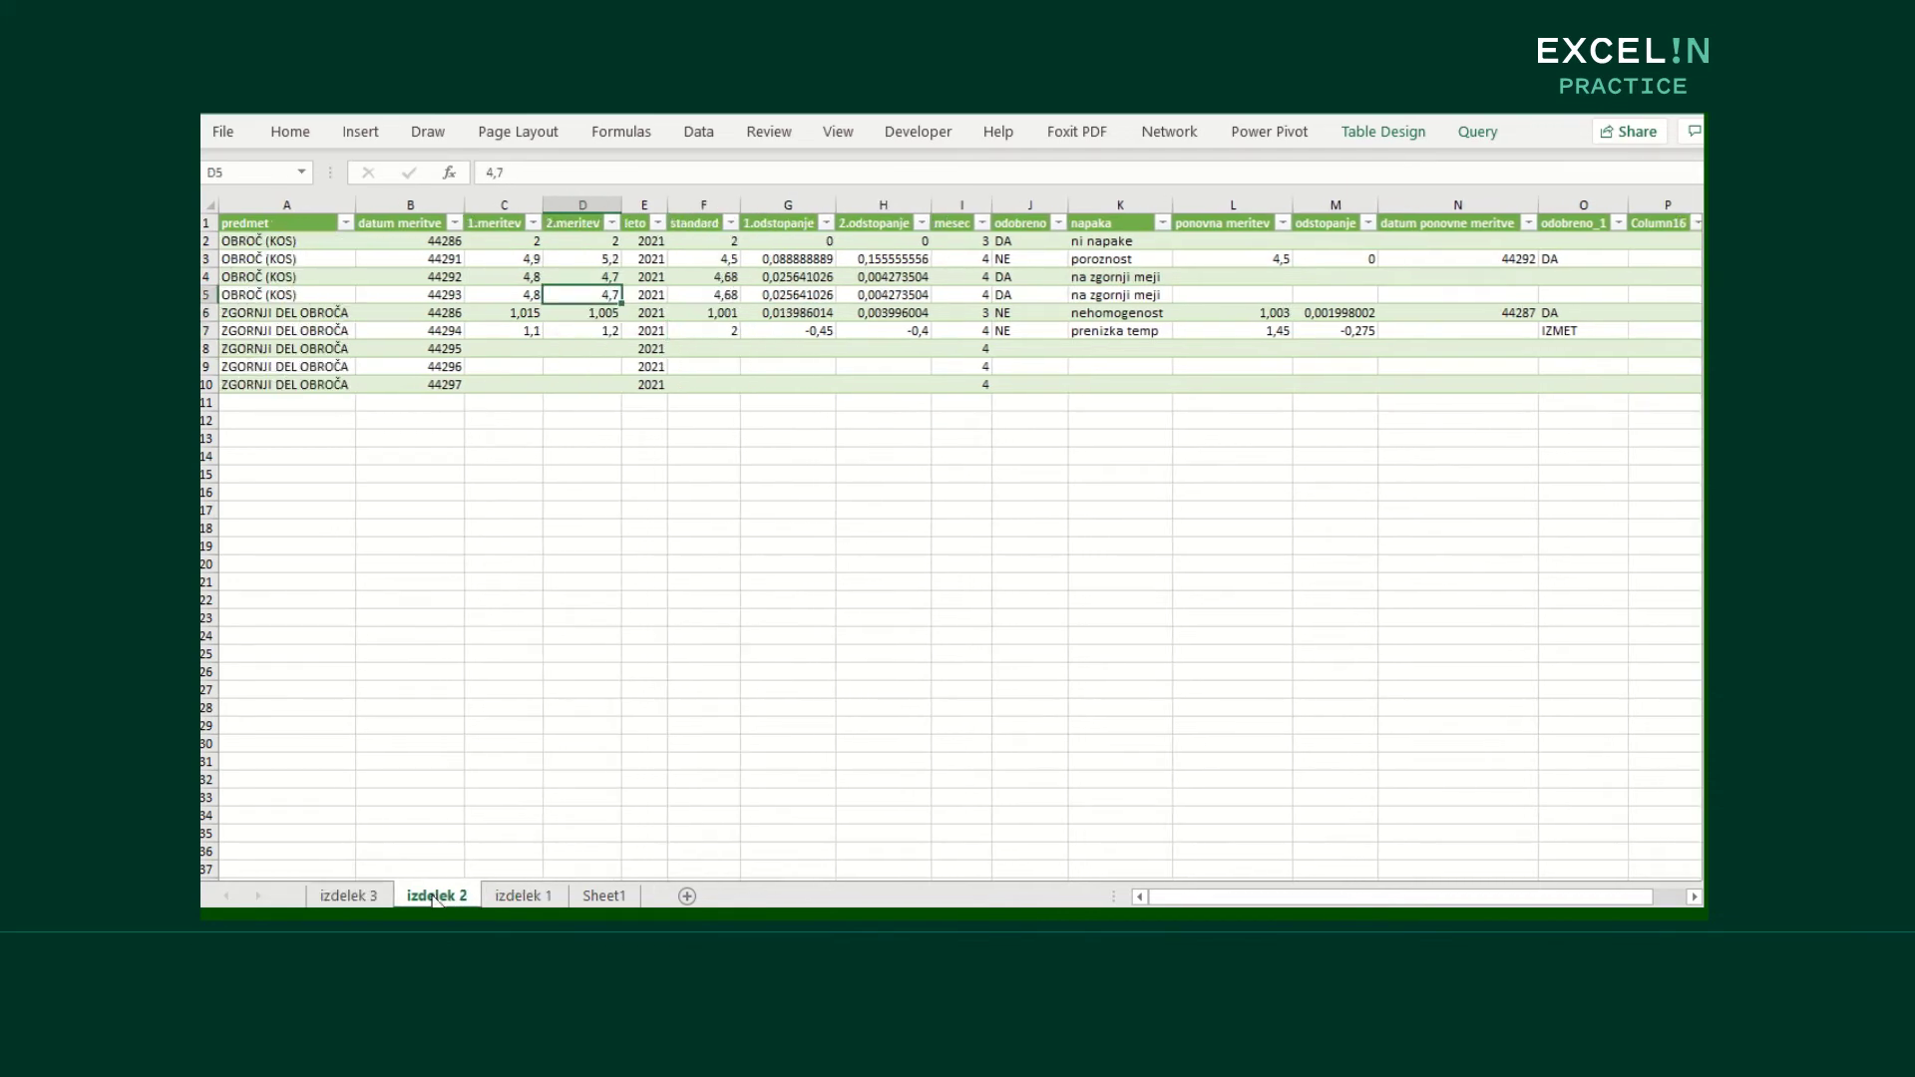
Open the izdelek 1 table's query and append the izdelek 2 and izdelek 3 queries to it with the three or more tables option
left_click(504, 896)
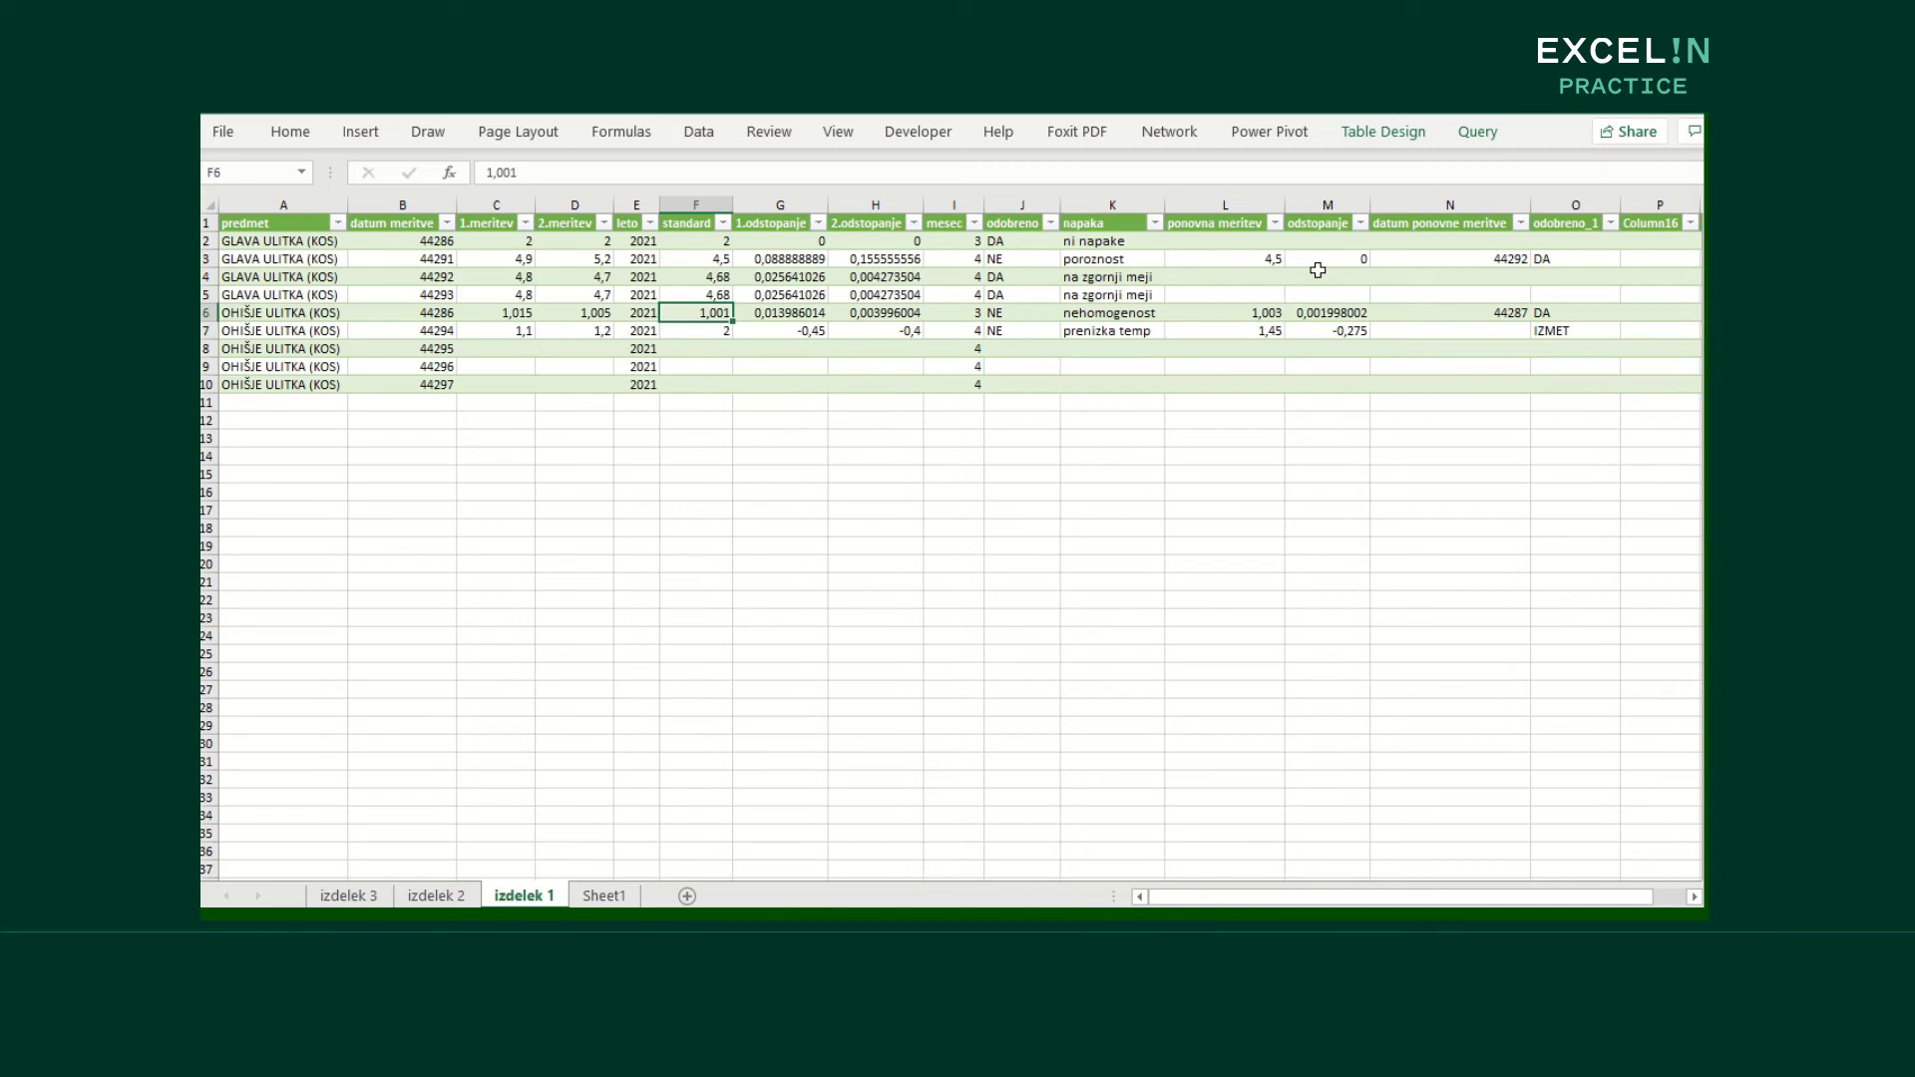
left_click(1477, 132)
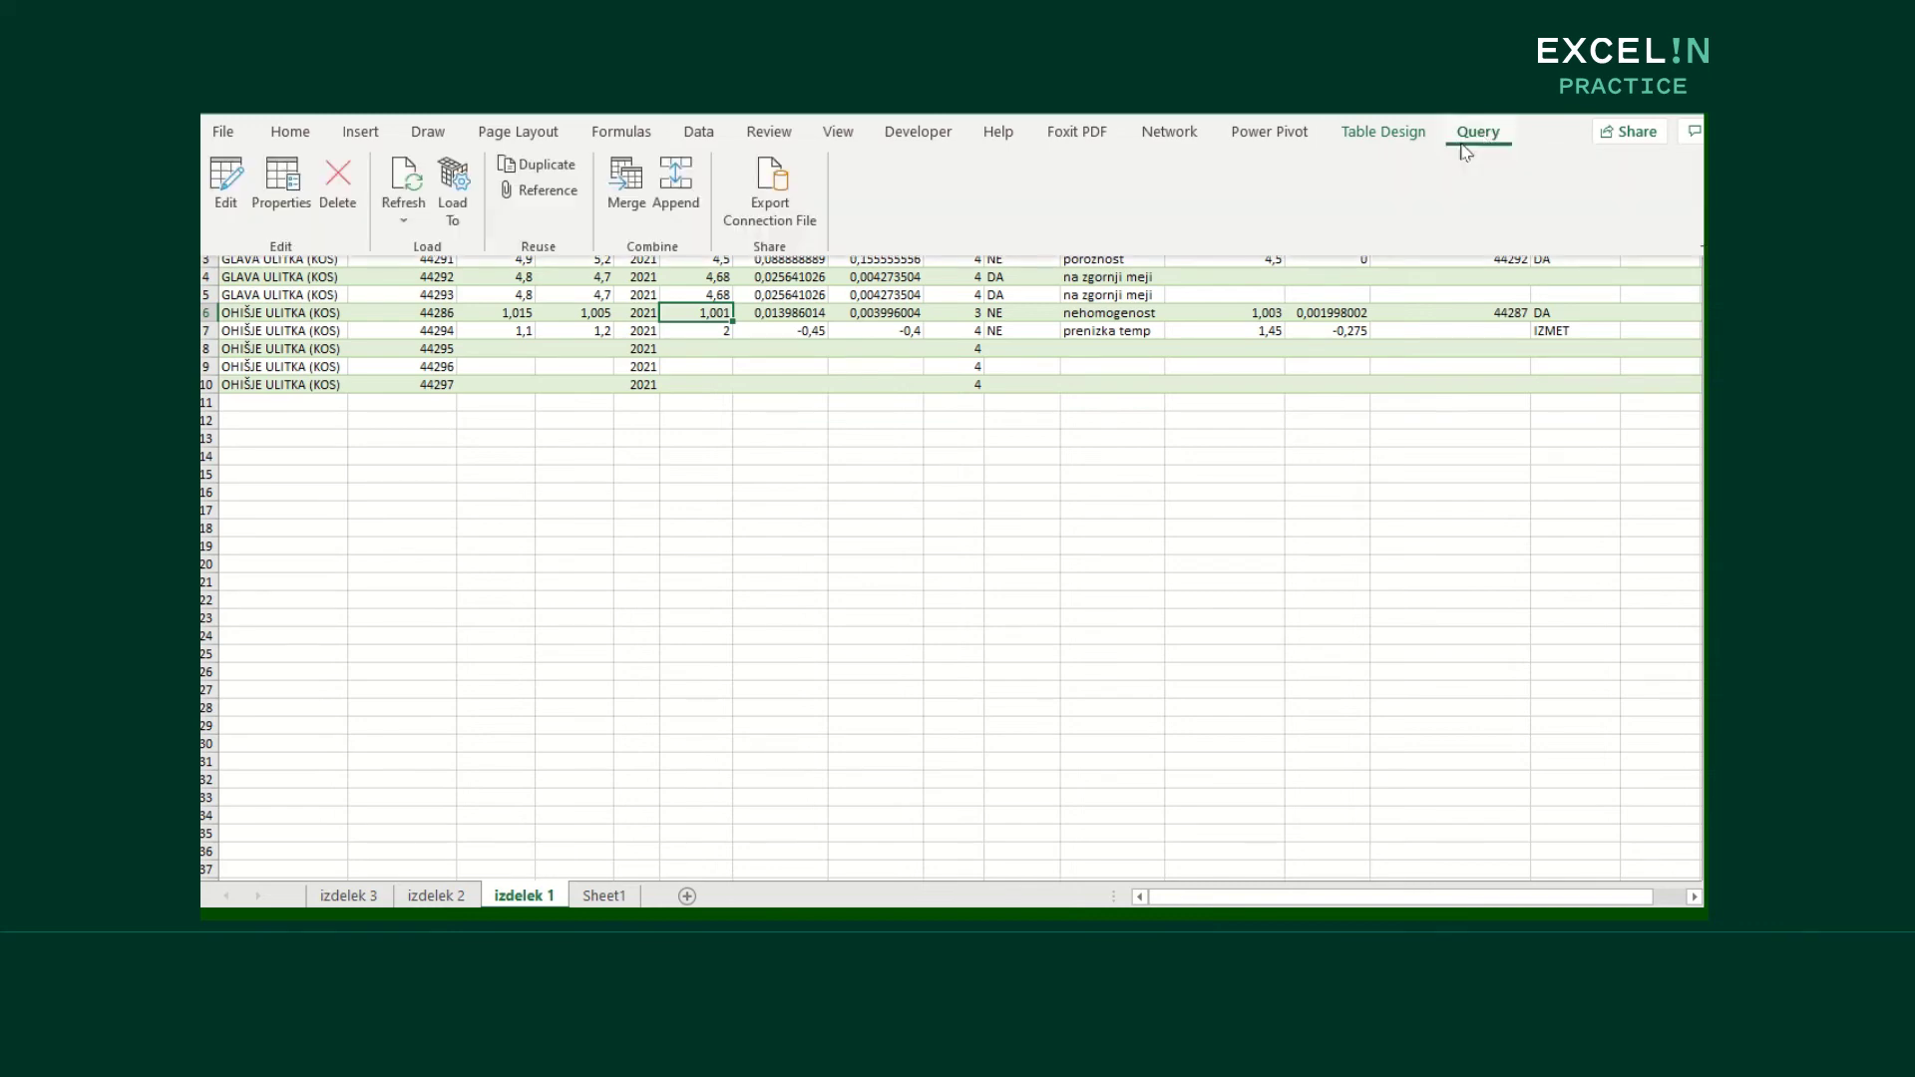
left_click(225, 189)
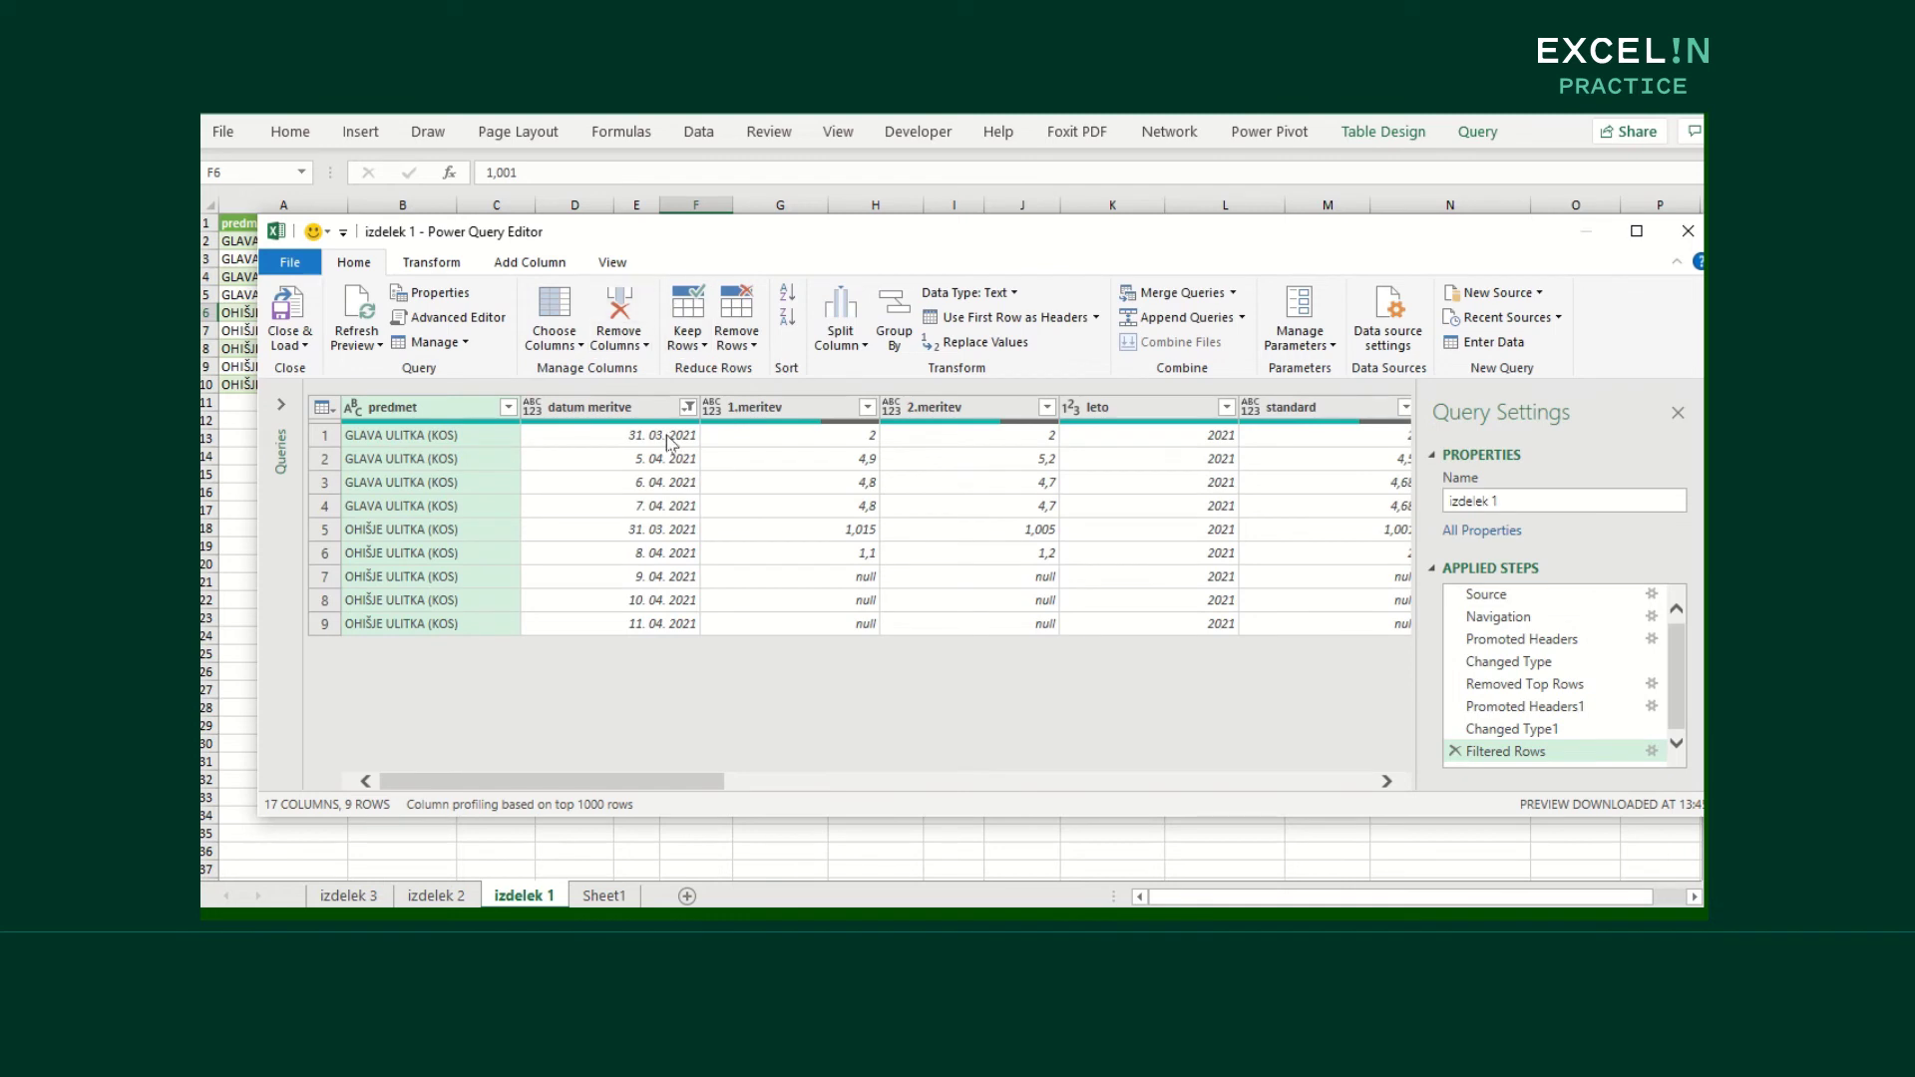
left_click(1242, 318)
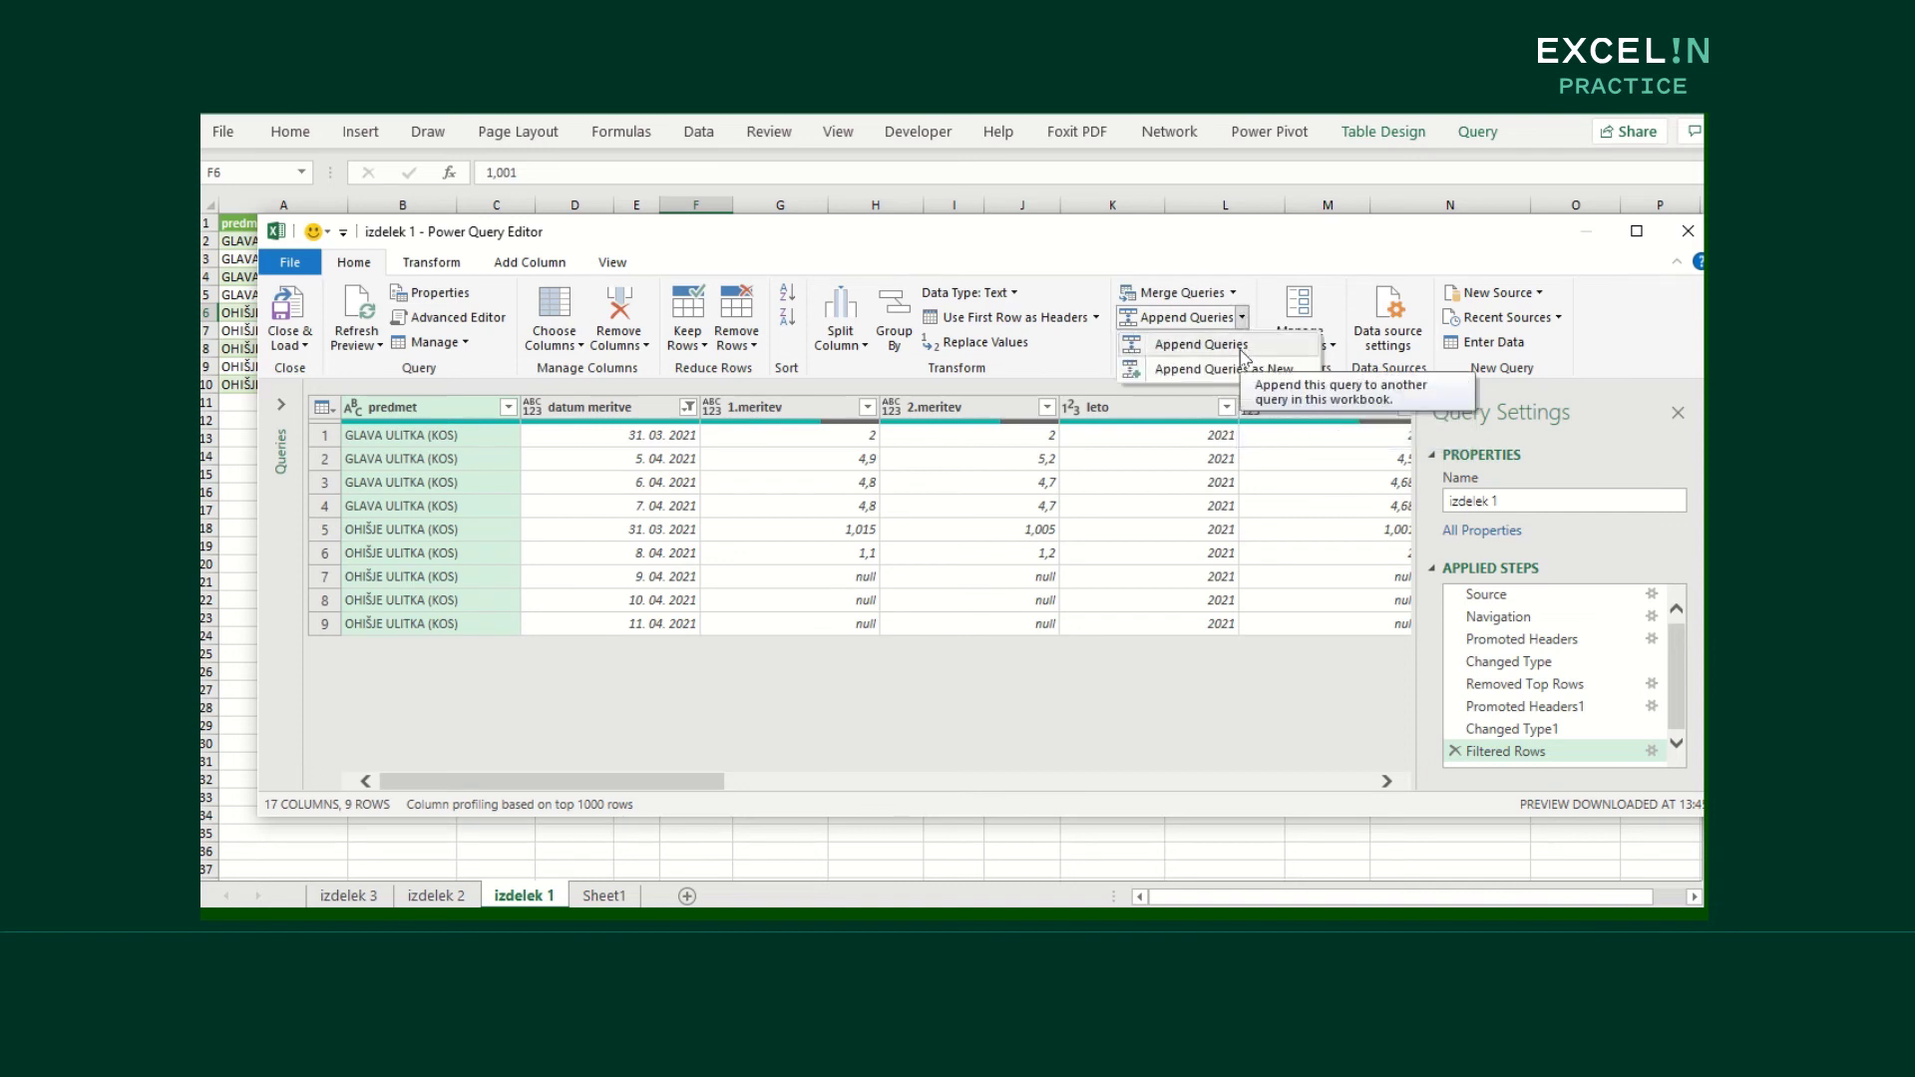
left_click(1241, 349)
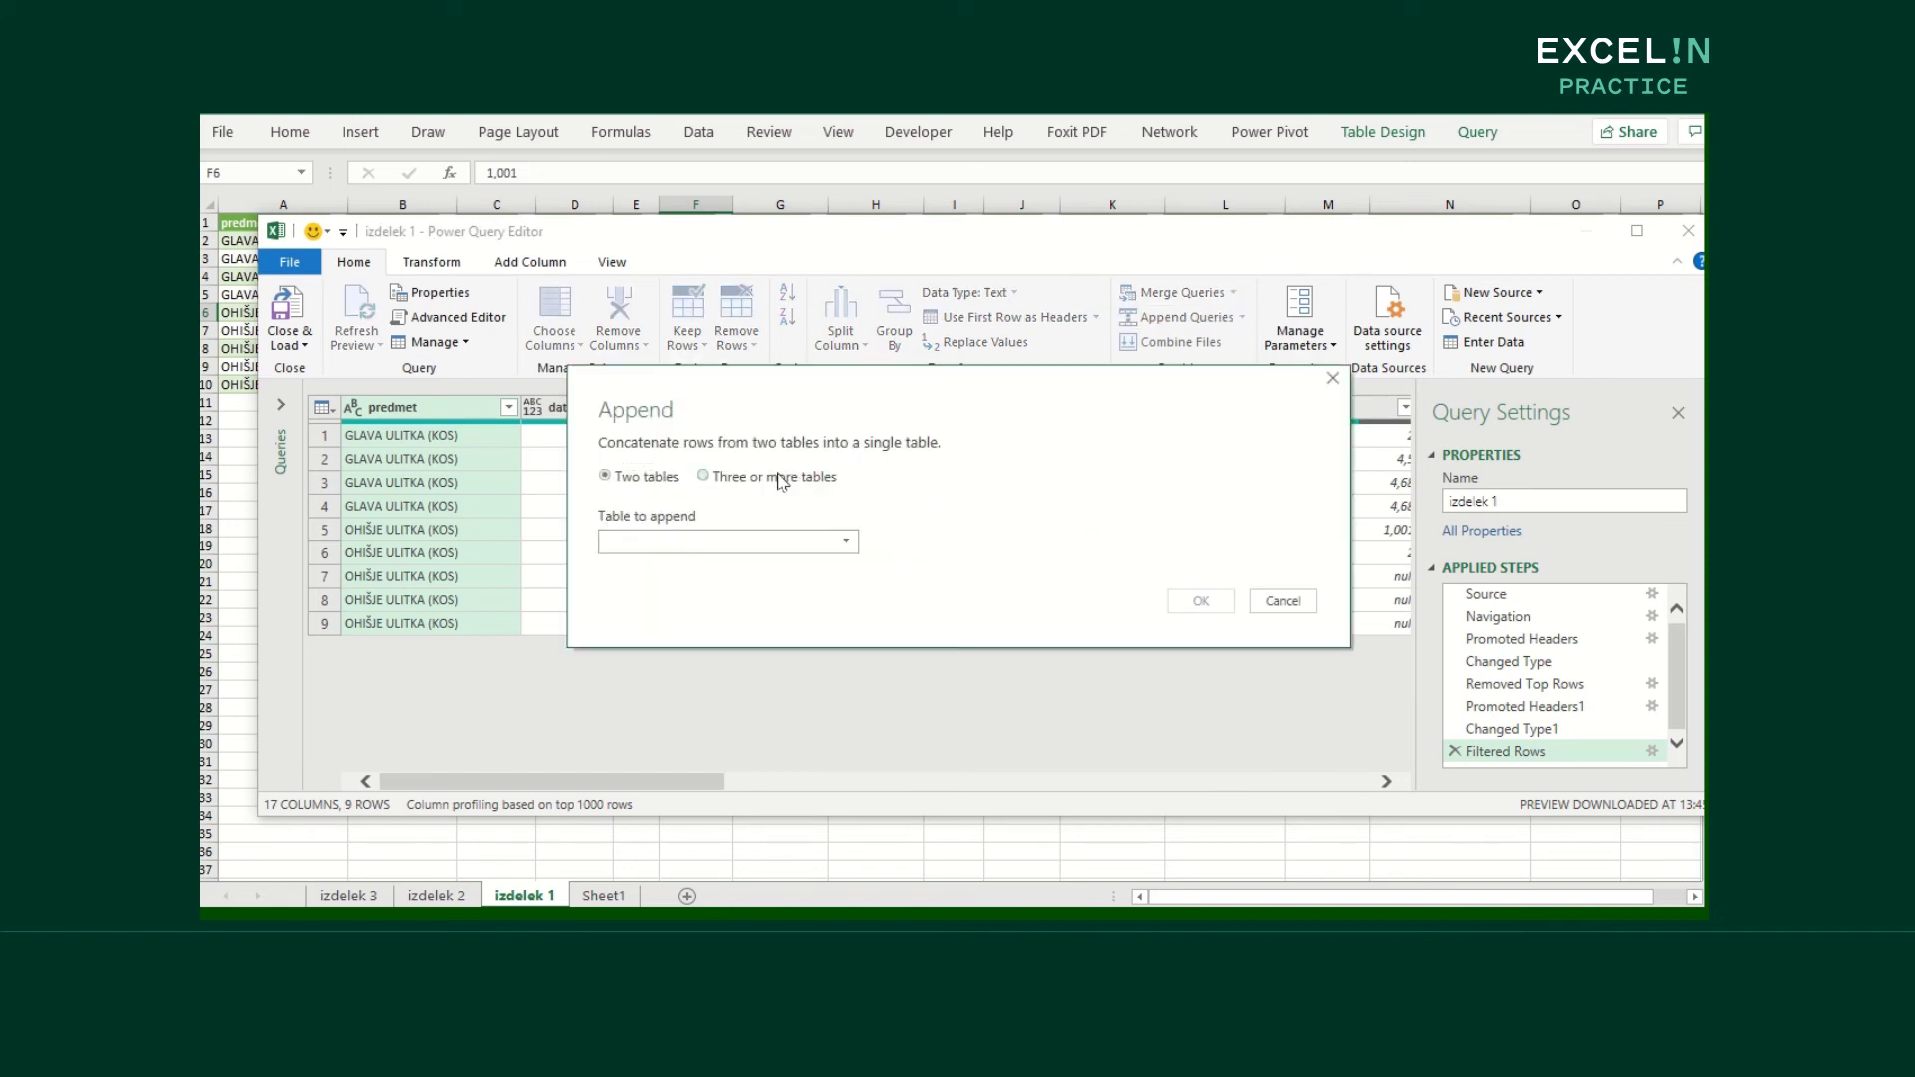
left_click(781, 479)
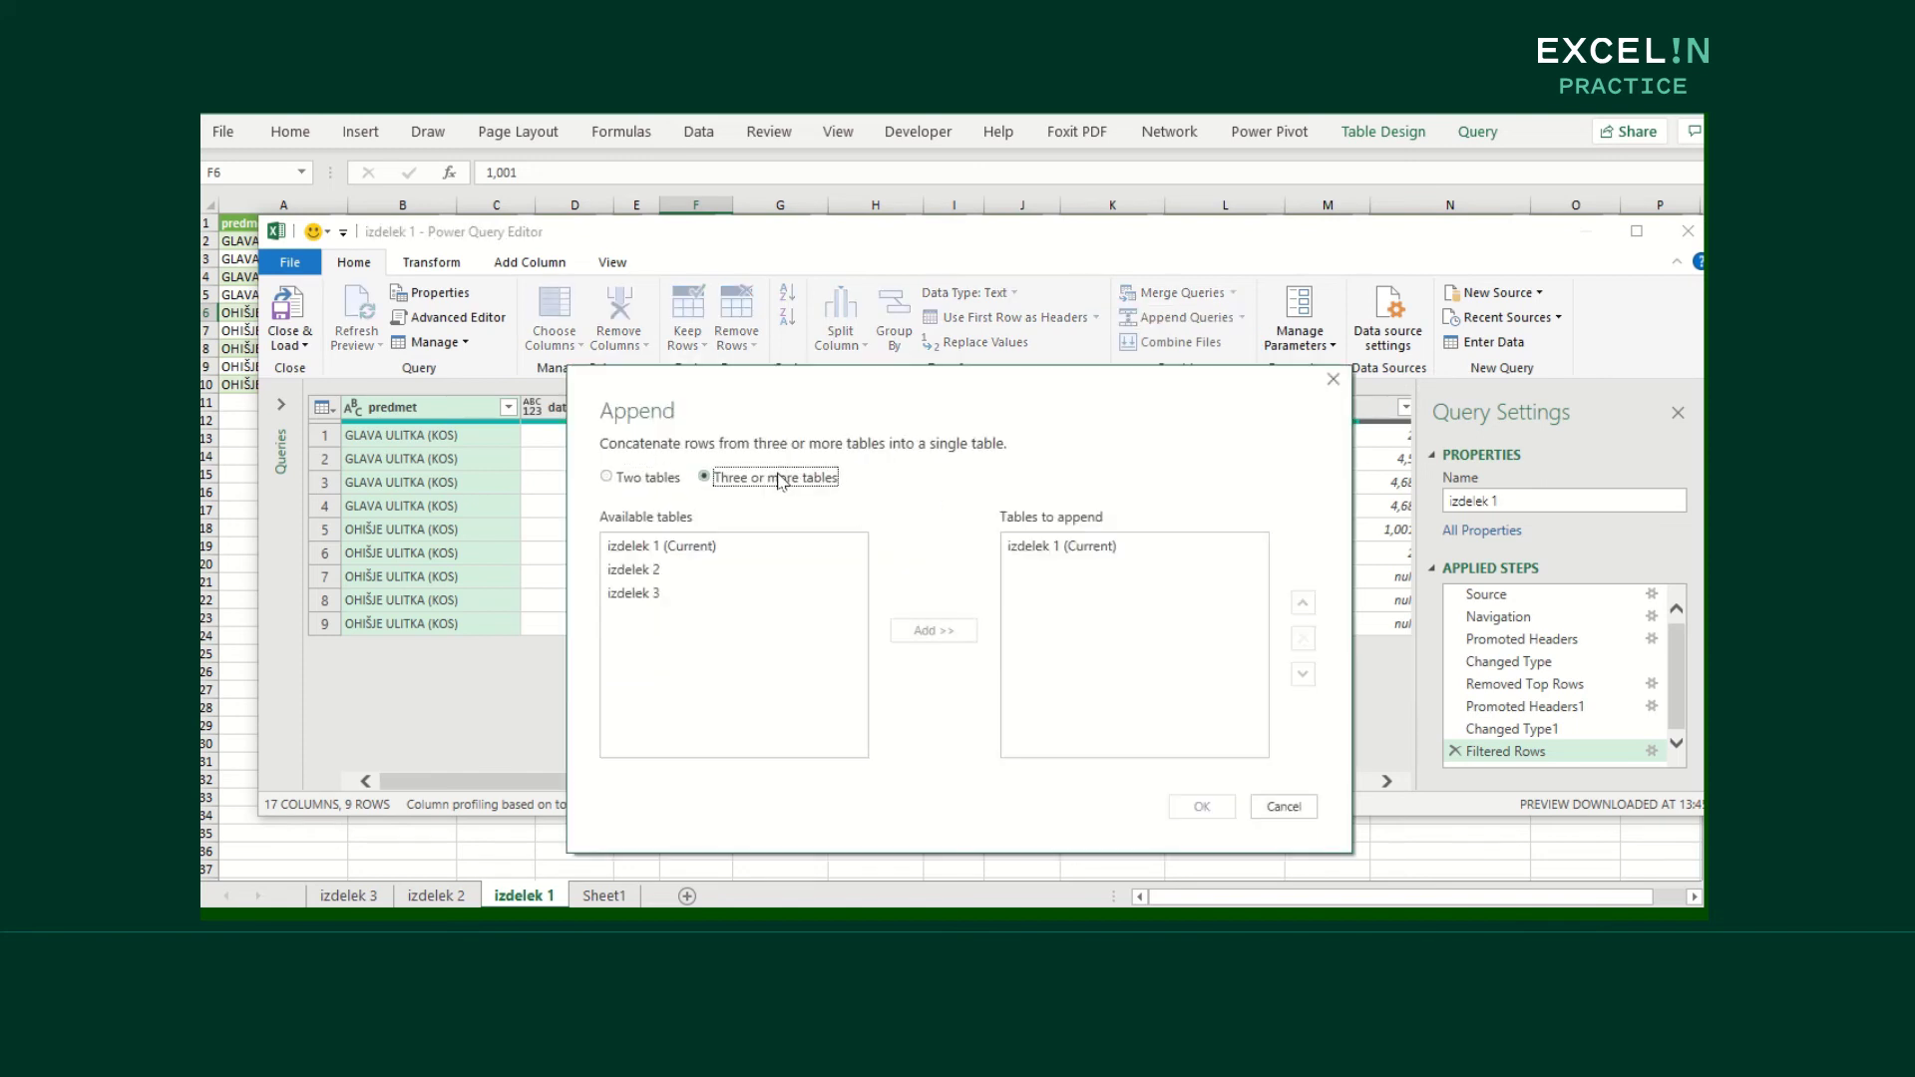
left_click(722, 577)
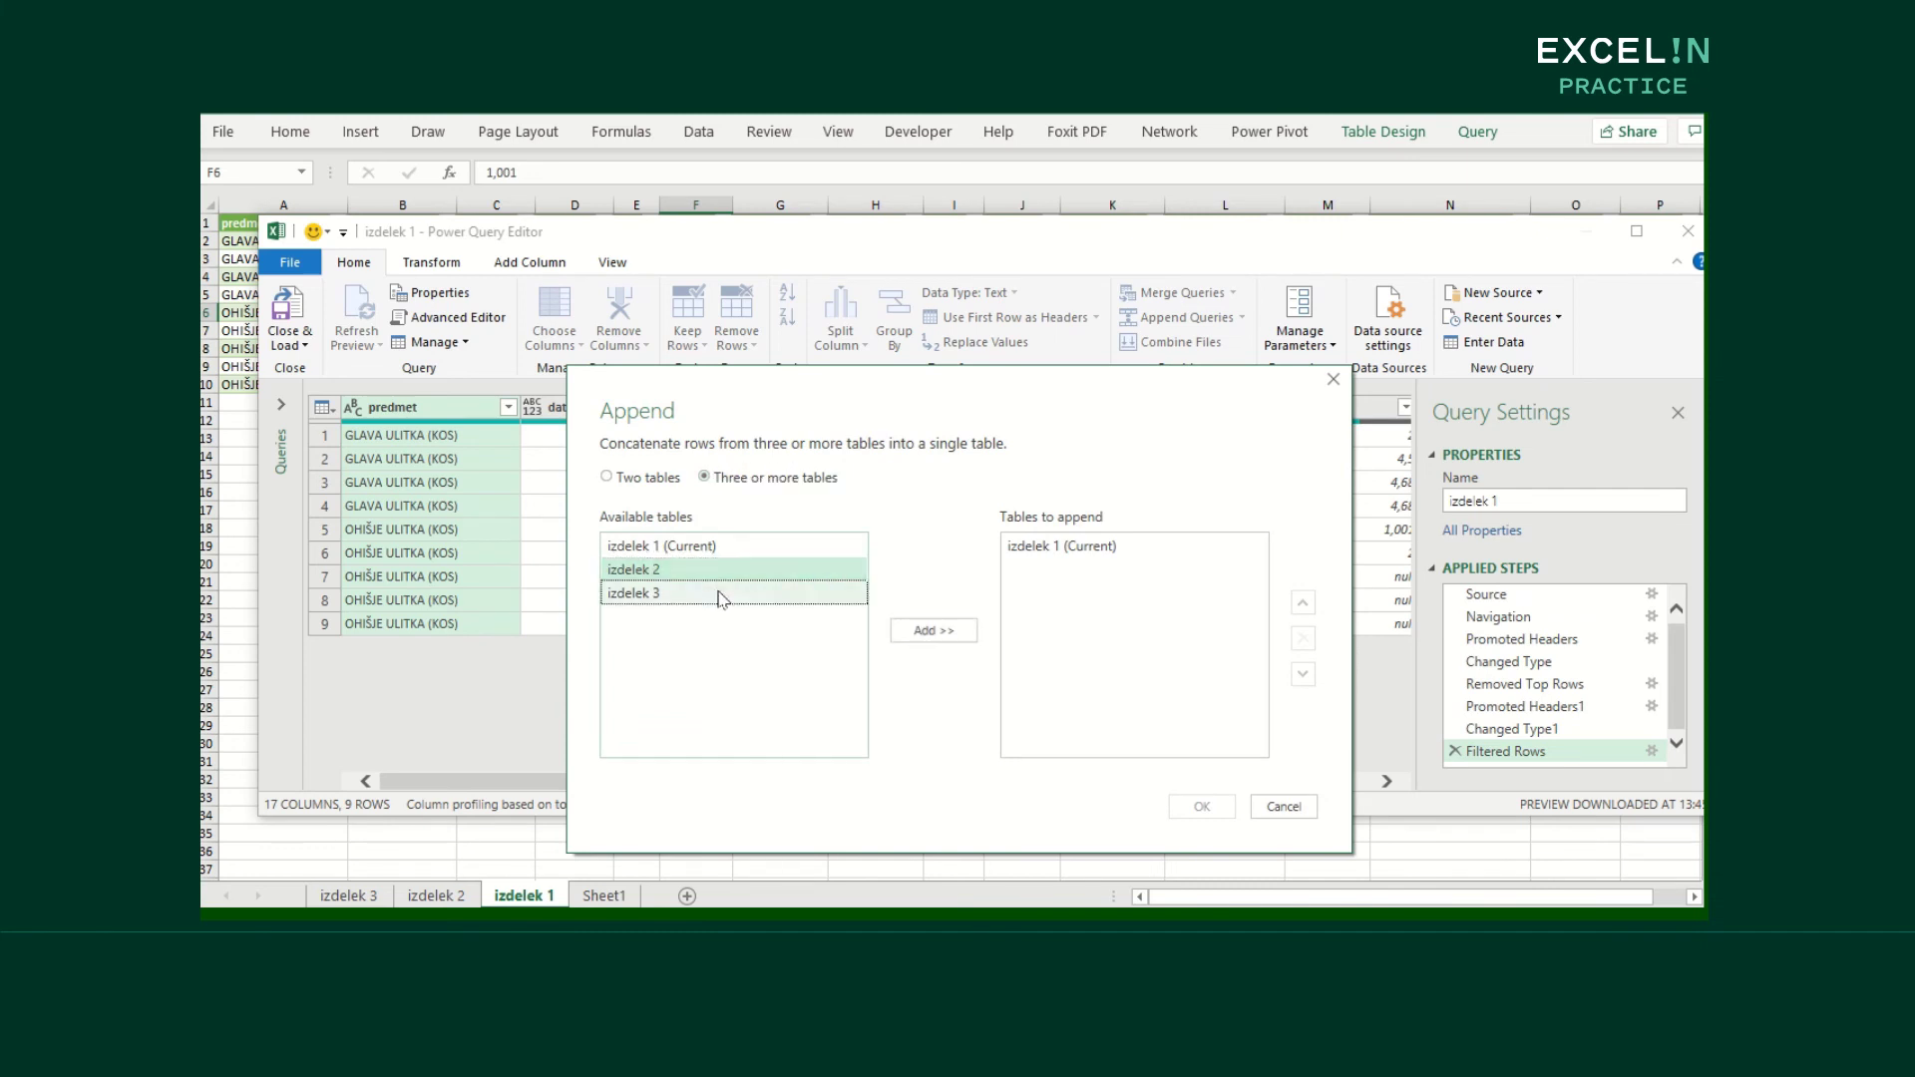
left_click(720, 593, "ctrl")
left_click(955, 638)
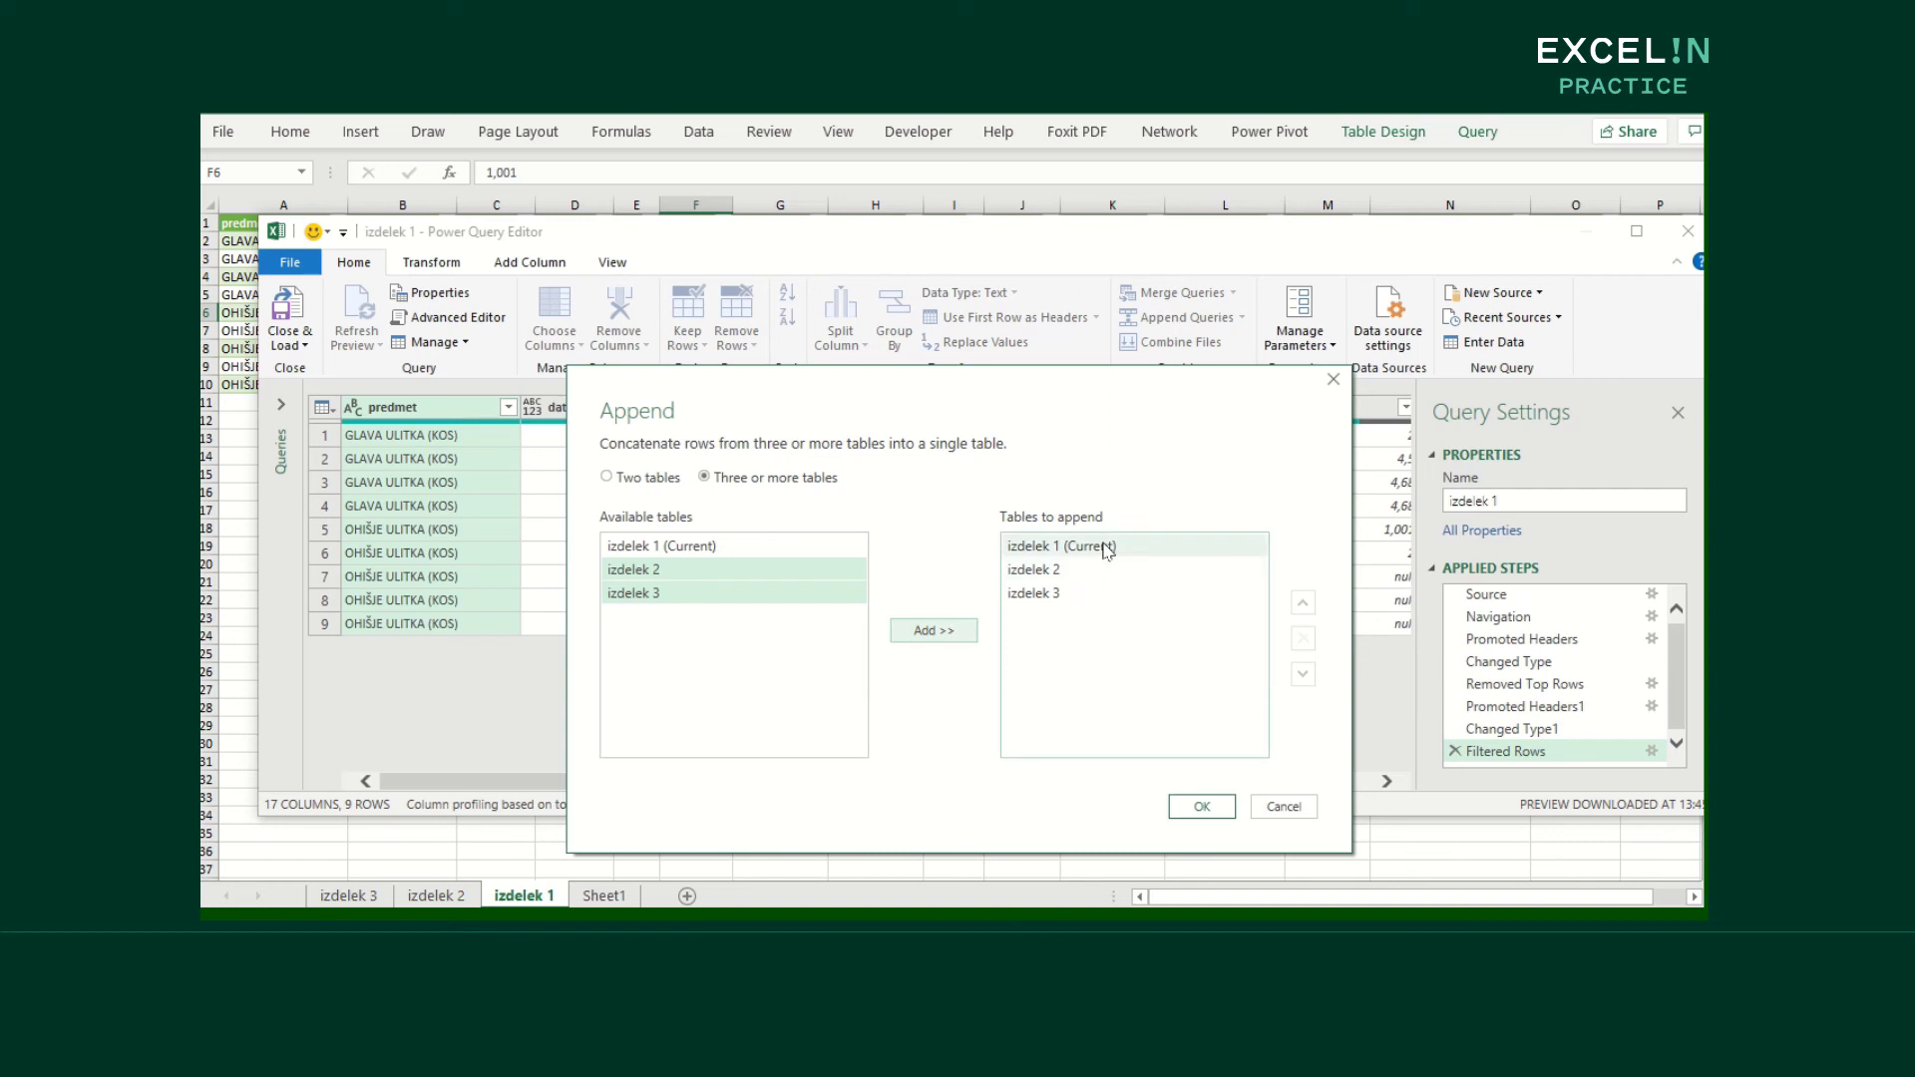
left_click(1202, 805)
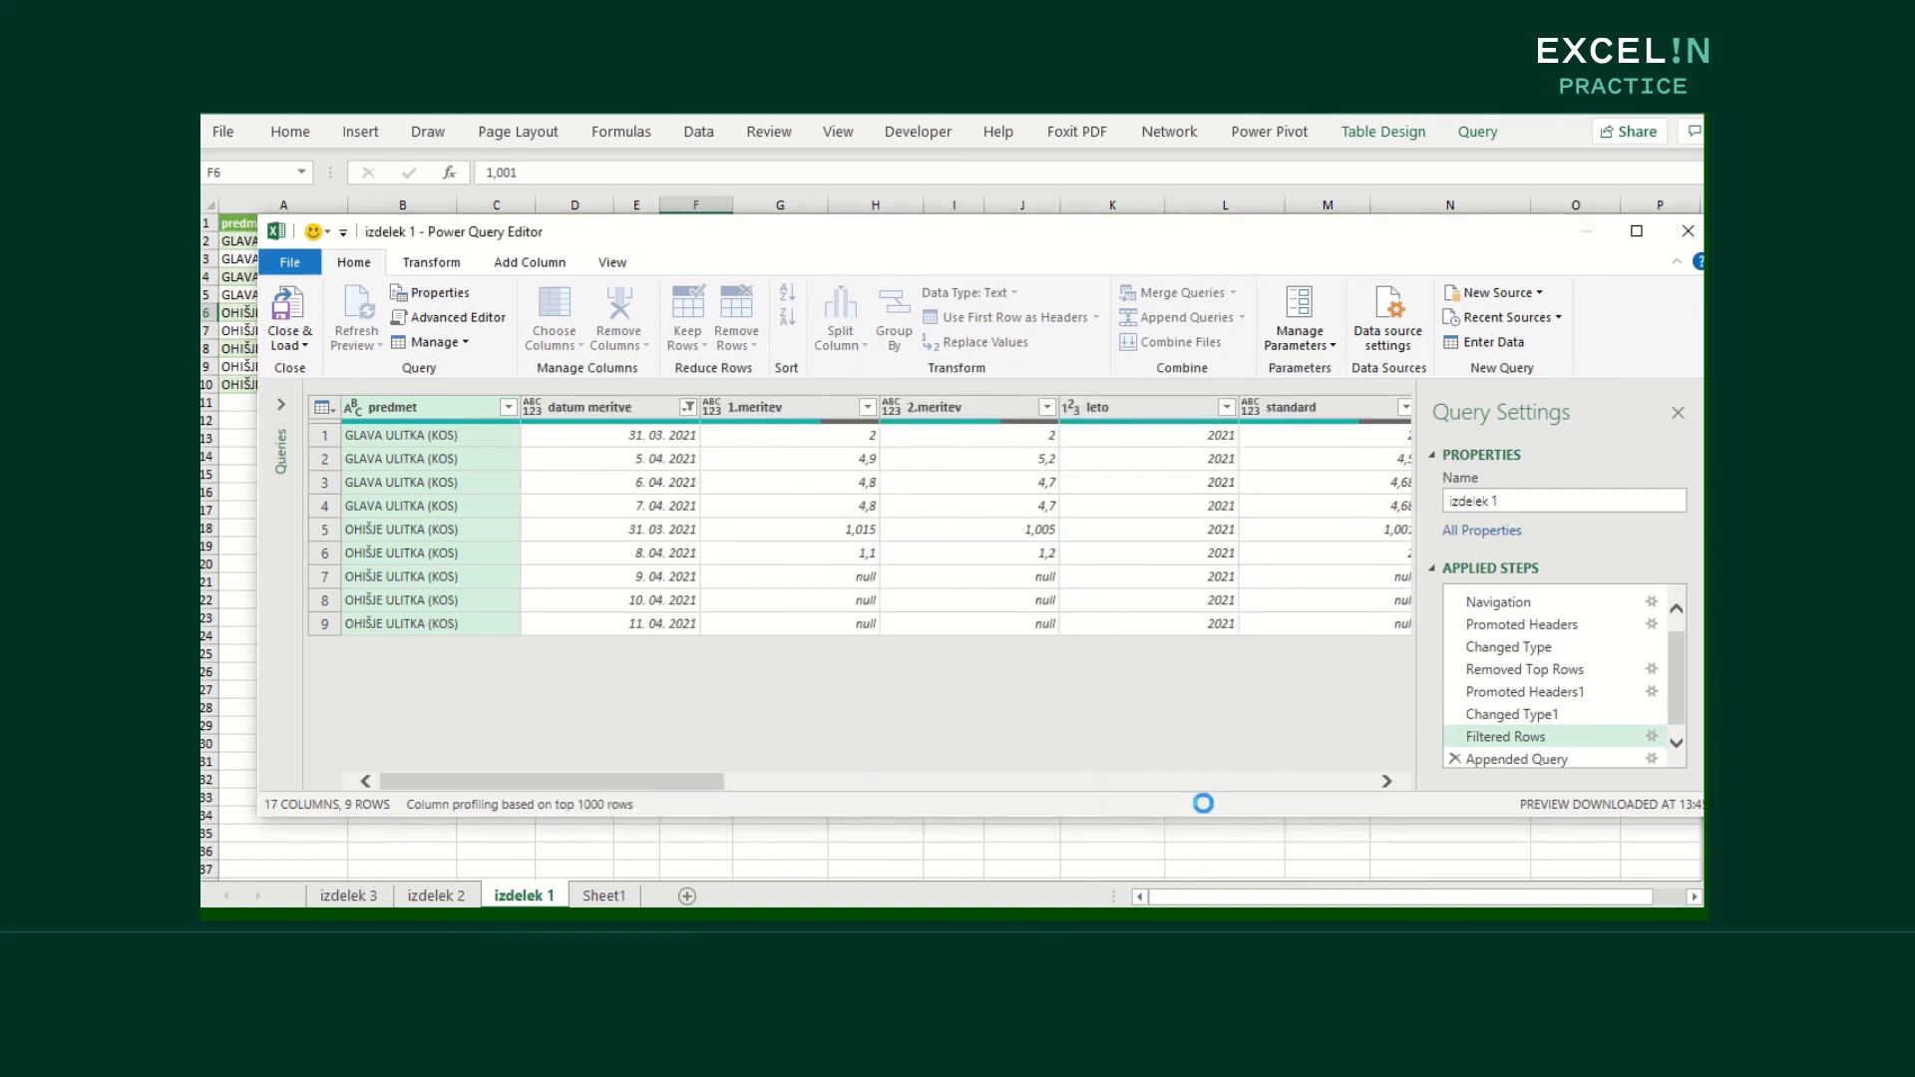
Close the query editor, keeping the appended query, and check the combined table on the izdelek 1 sheet
mouse_move(1403, 581)
left_mouse_down()
mouse_move(1436, 738)
mouse_move(1407, 549)
left_mouse_up()
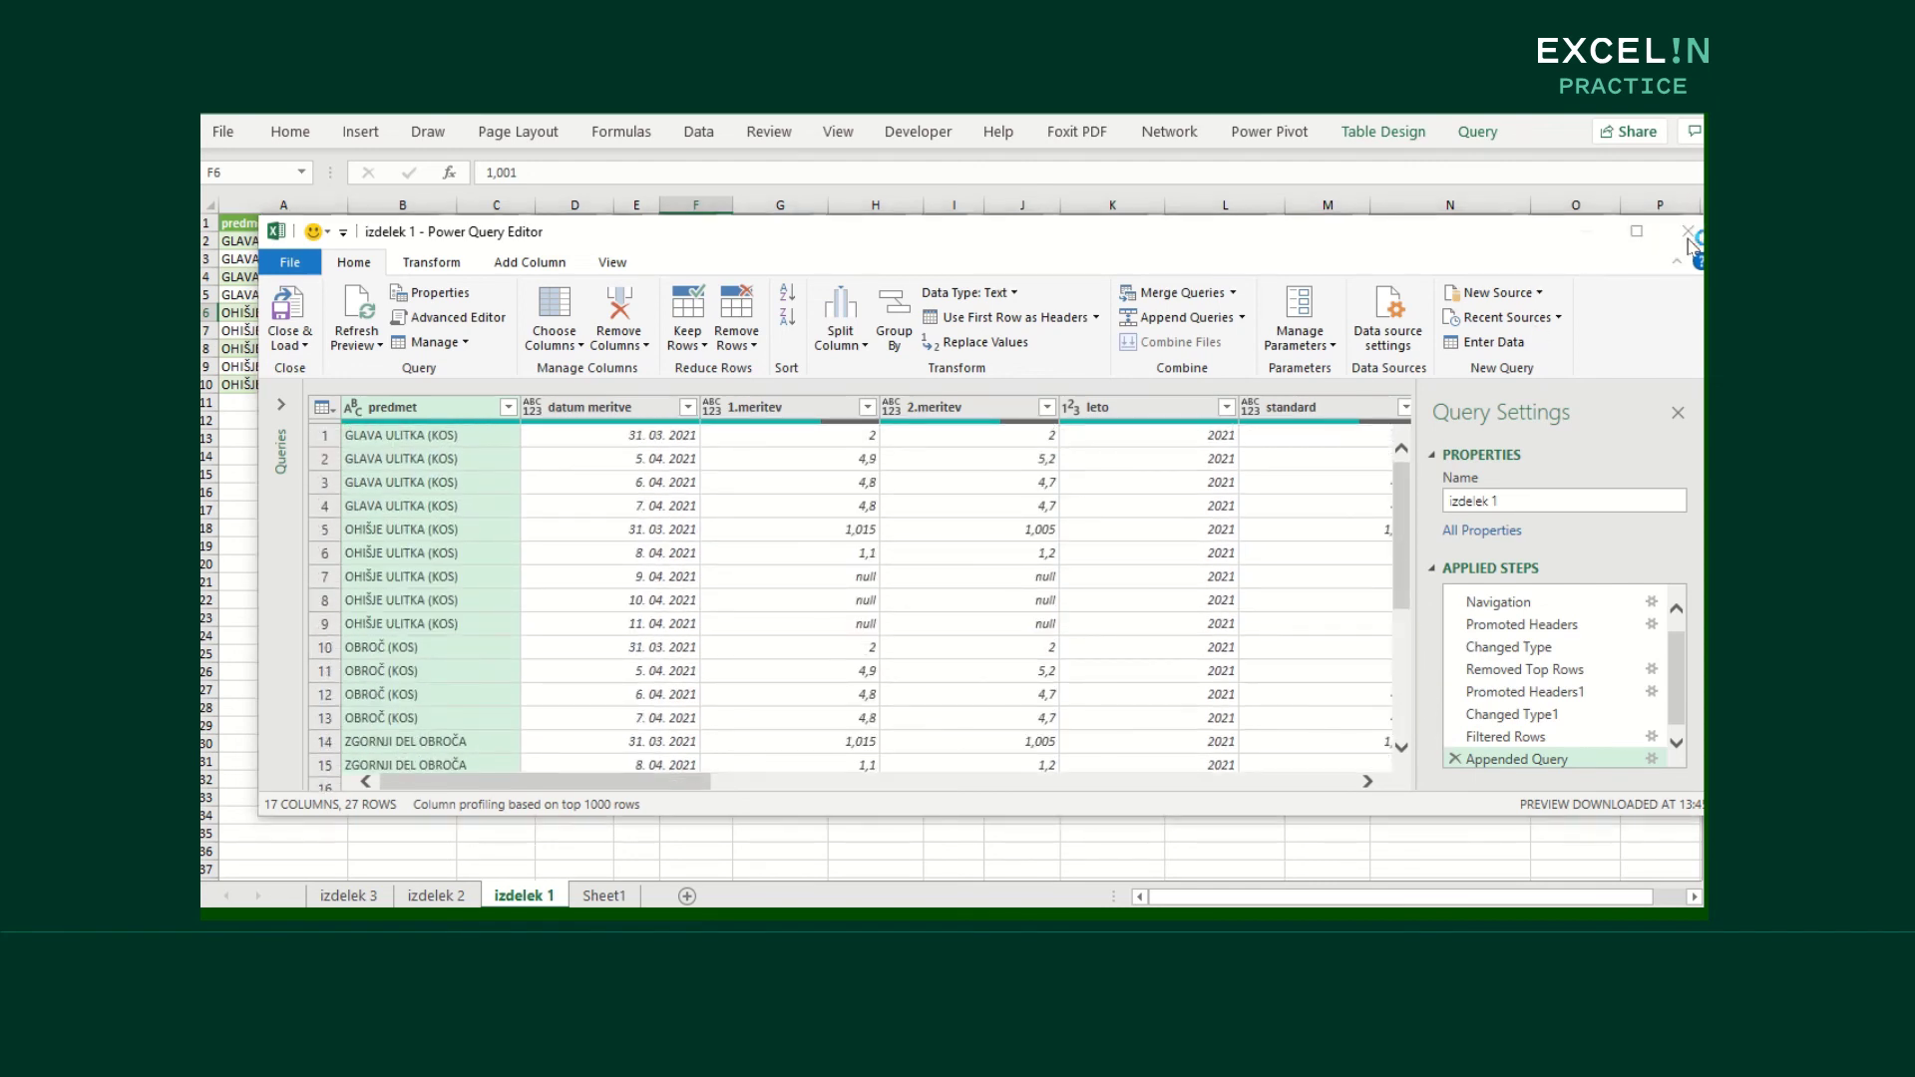
left_click(998, 547)
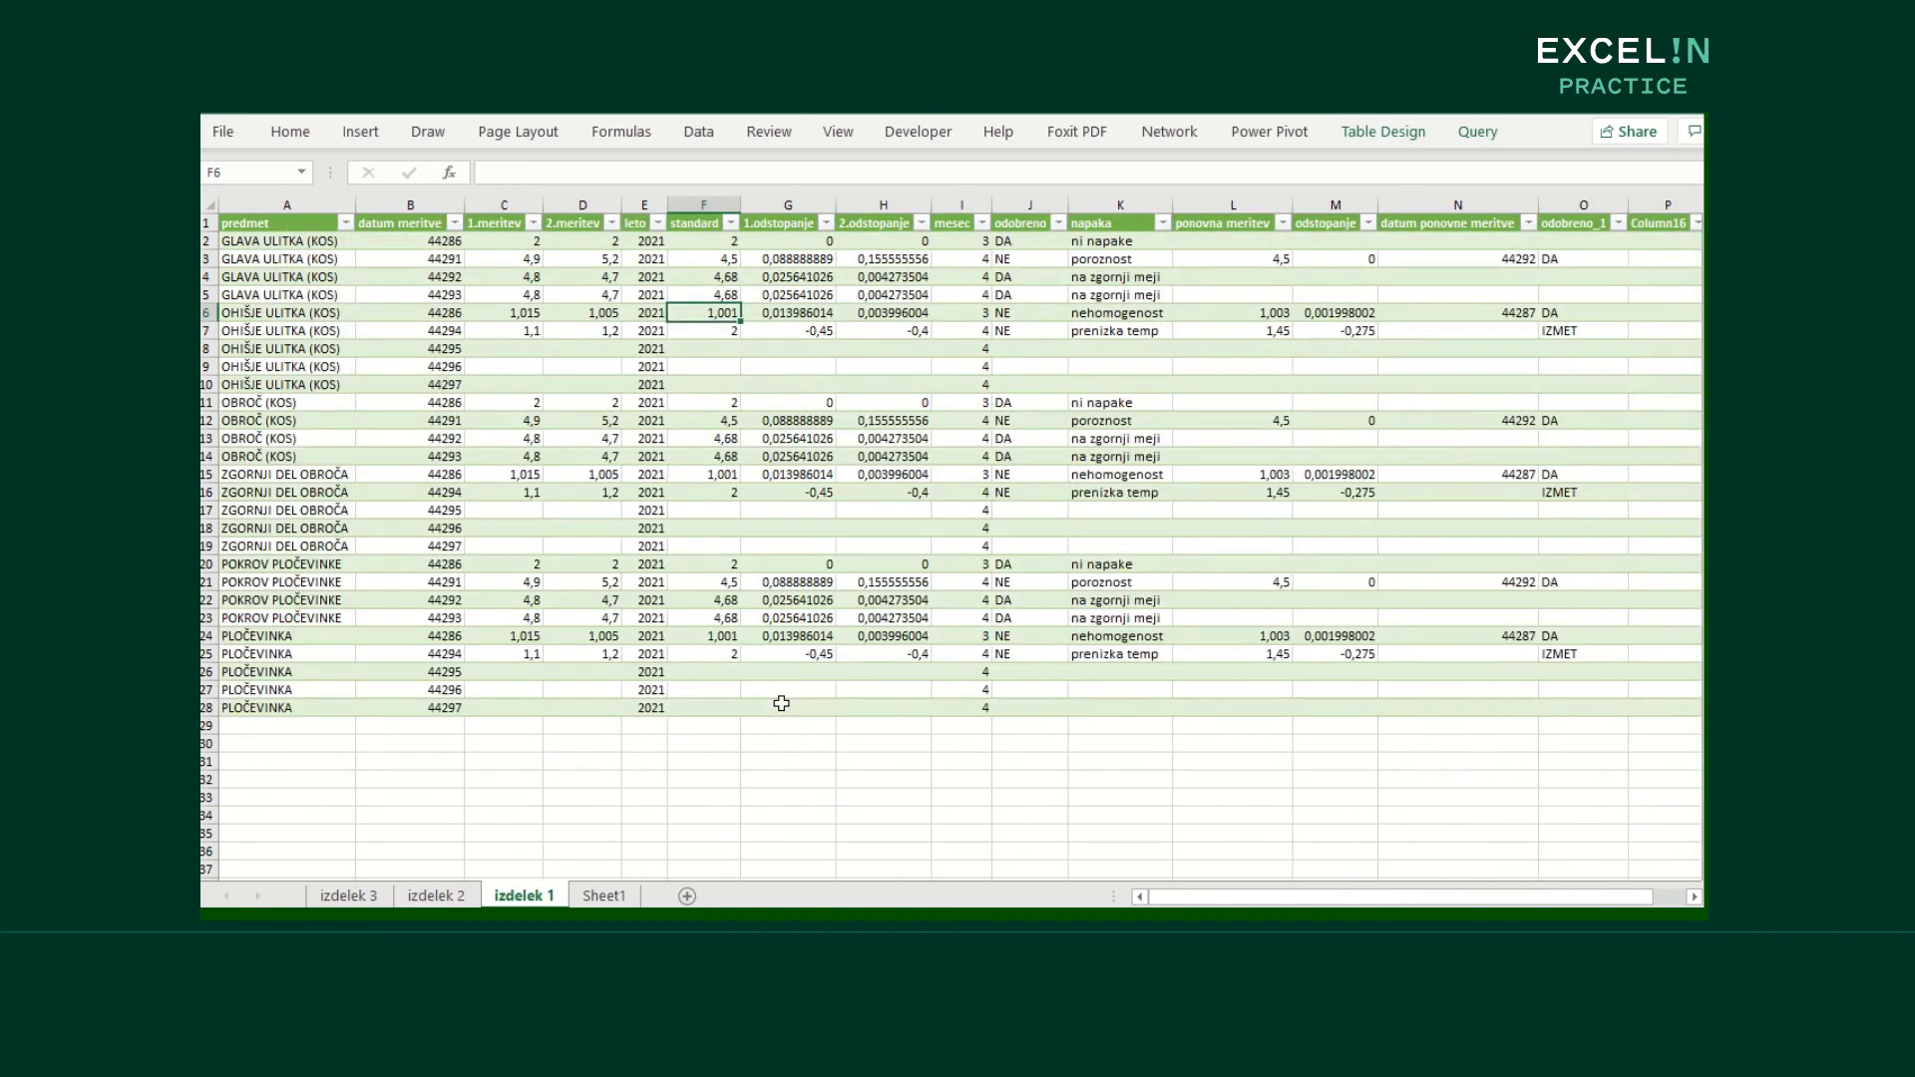
left_click_drag(1187, 899, 1147, 898)
left_click(433, 347)
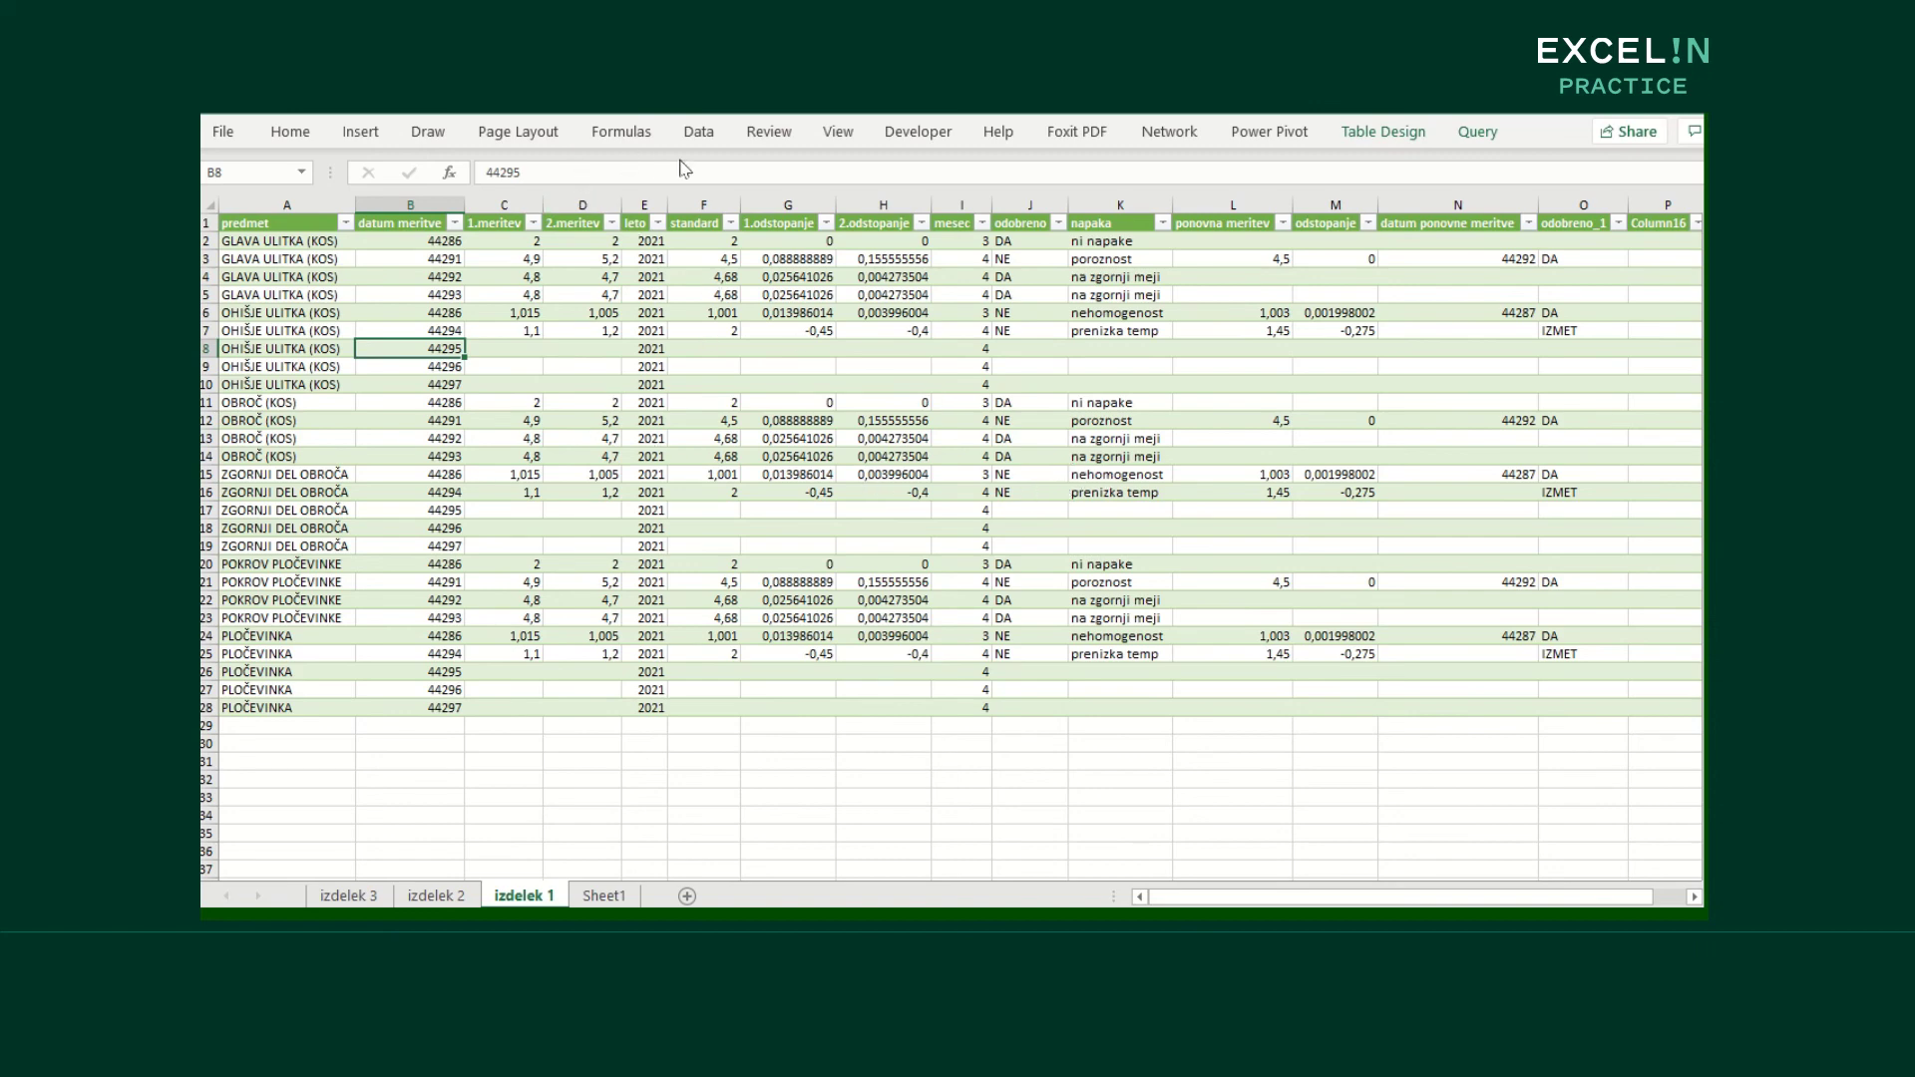
Create a PivotTable from the combined izdelek_1 table on a new worksheet
left_click(359, 136)
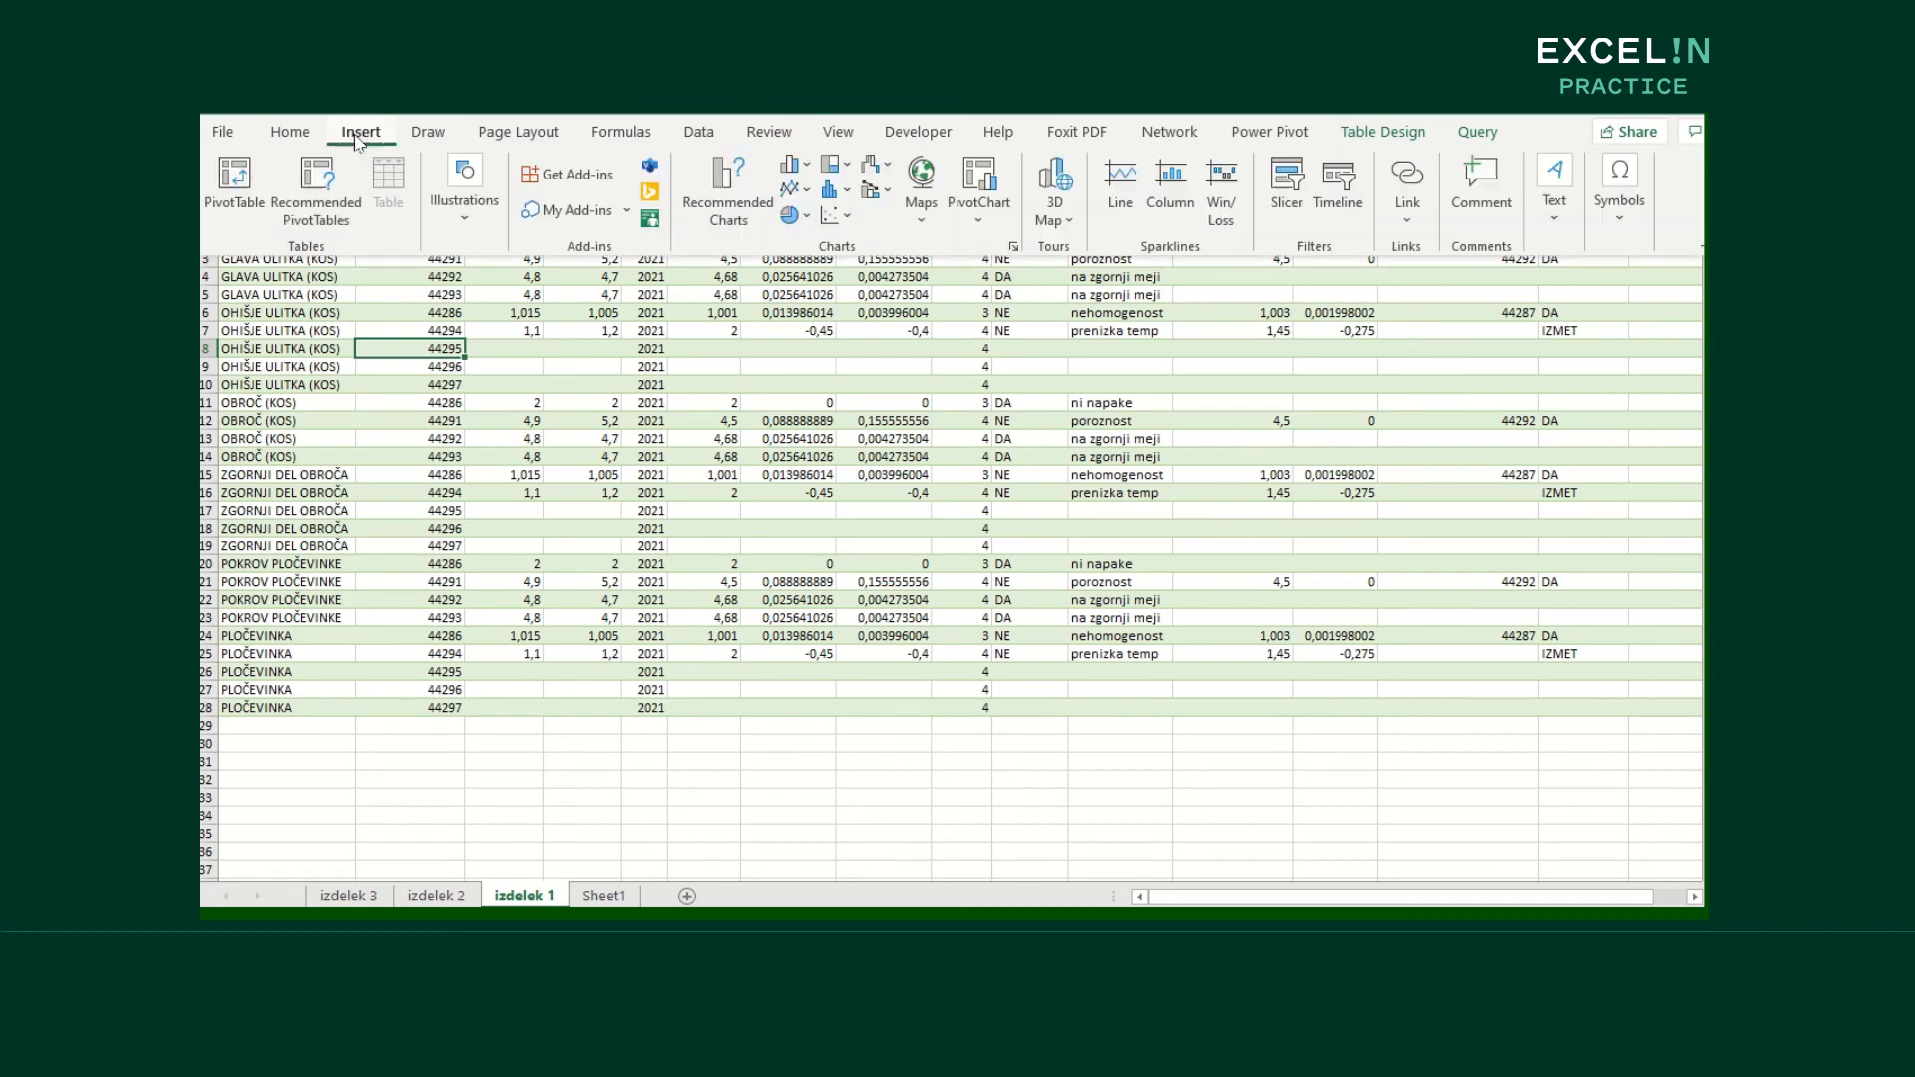
left_click(234, 185)
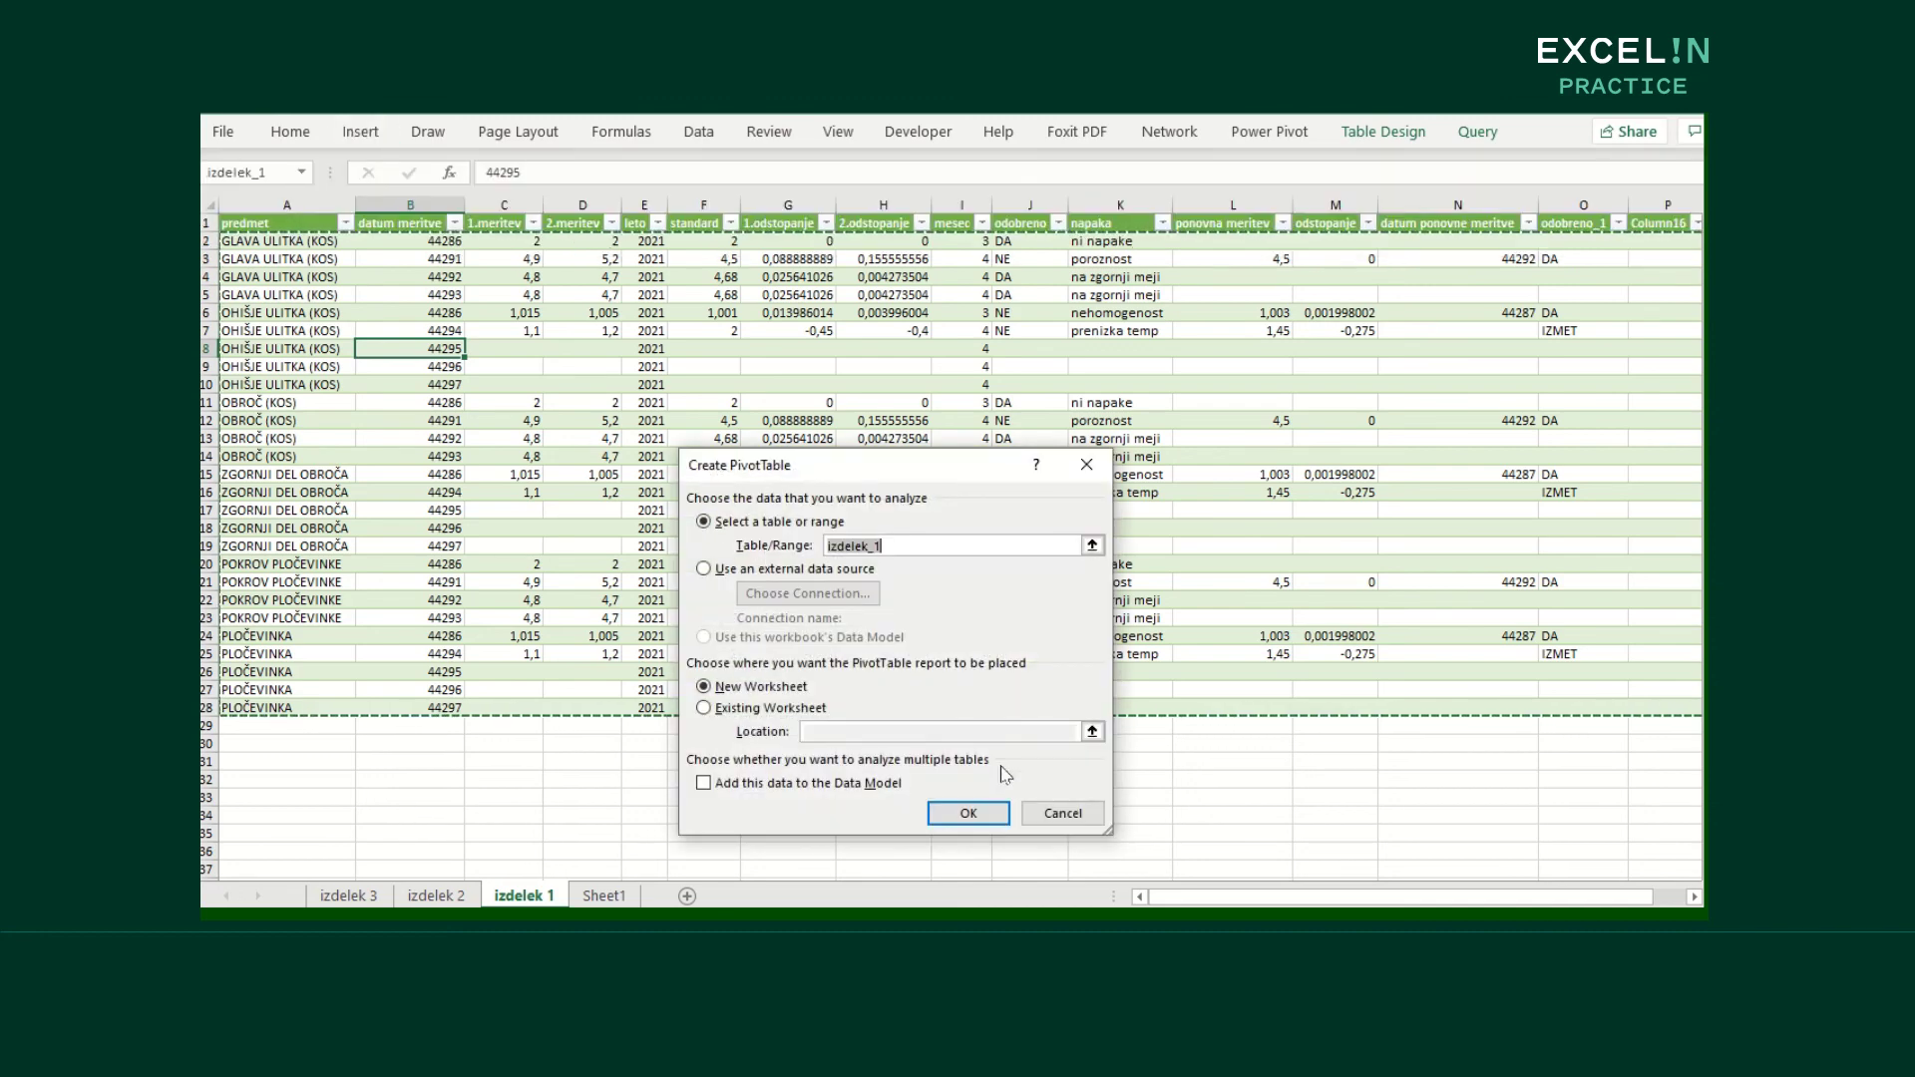
left_click(968, 813)
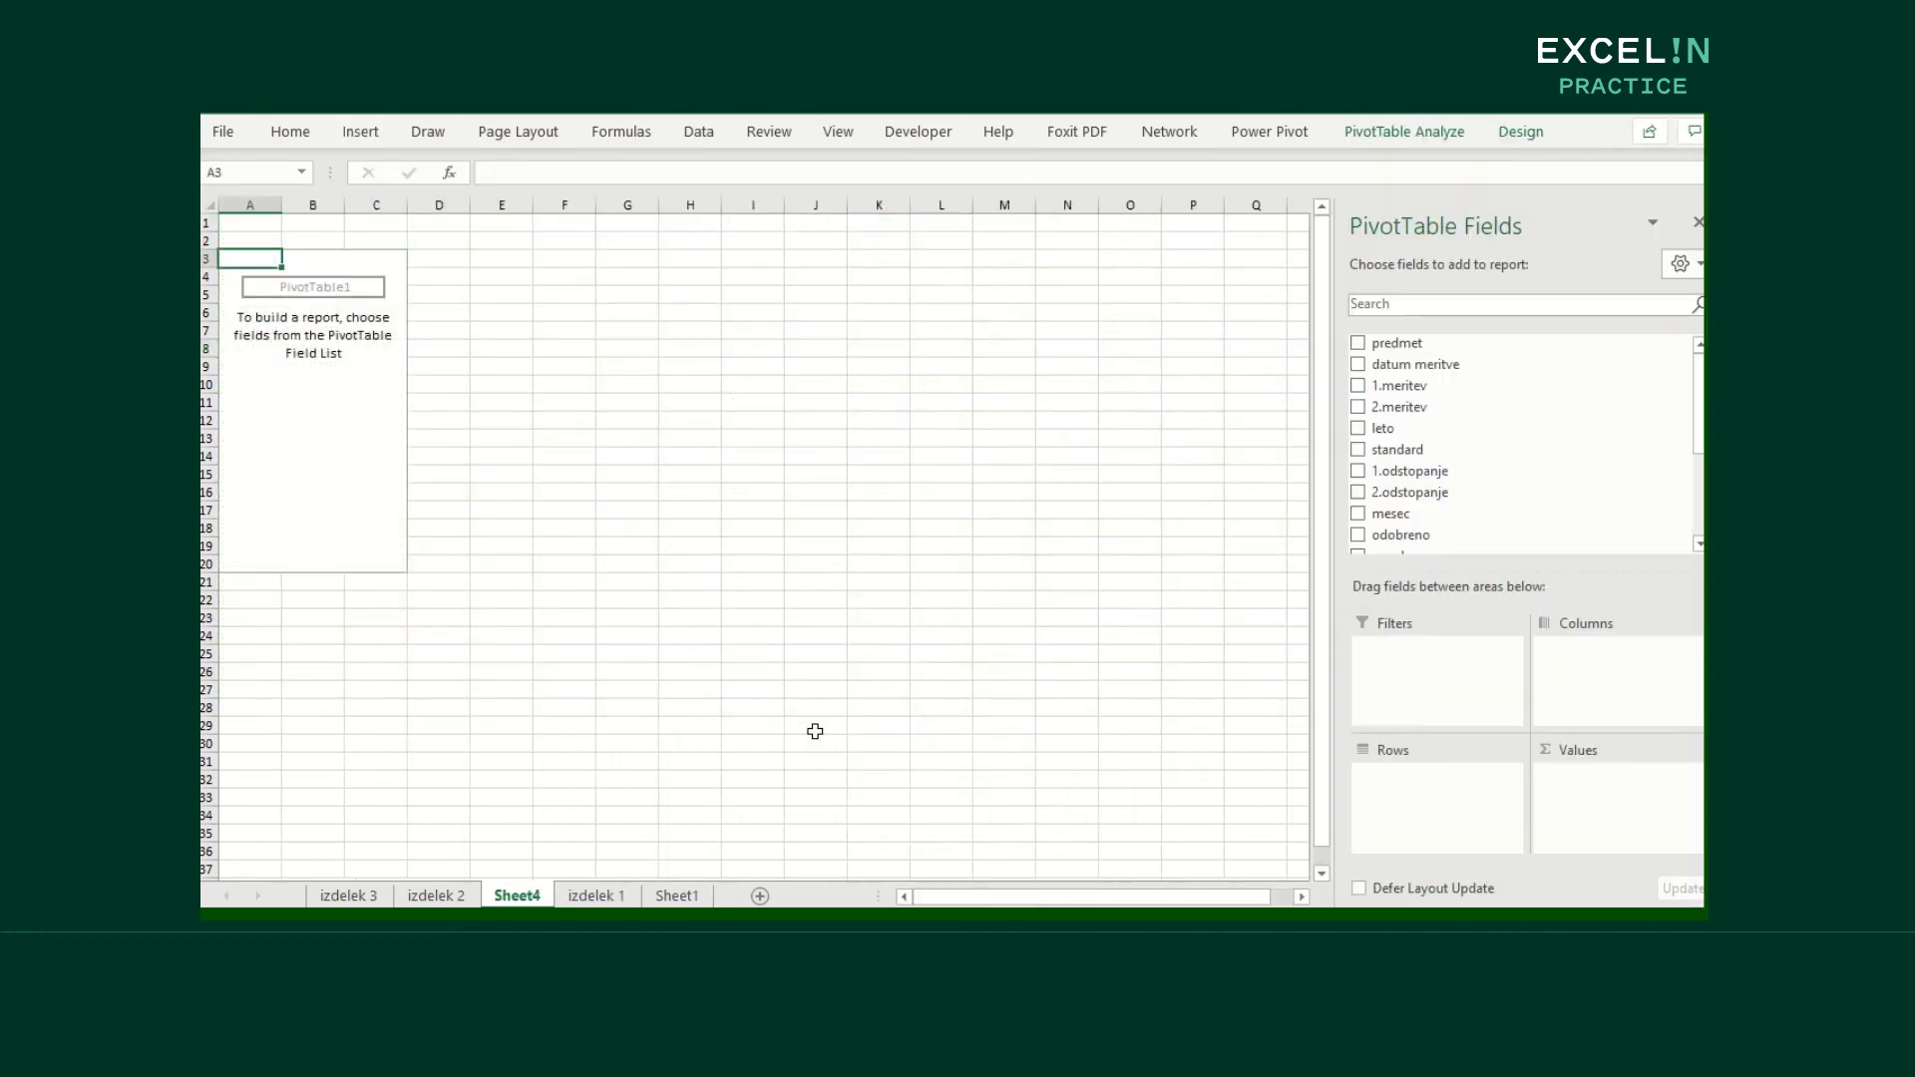
Add predmet to the PivotTable as rows, and datum meritve, 1.odstopanje and 2.odstopanje as summed values
left_click(1357, 343)
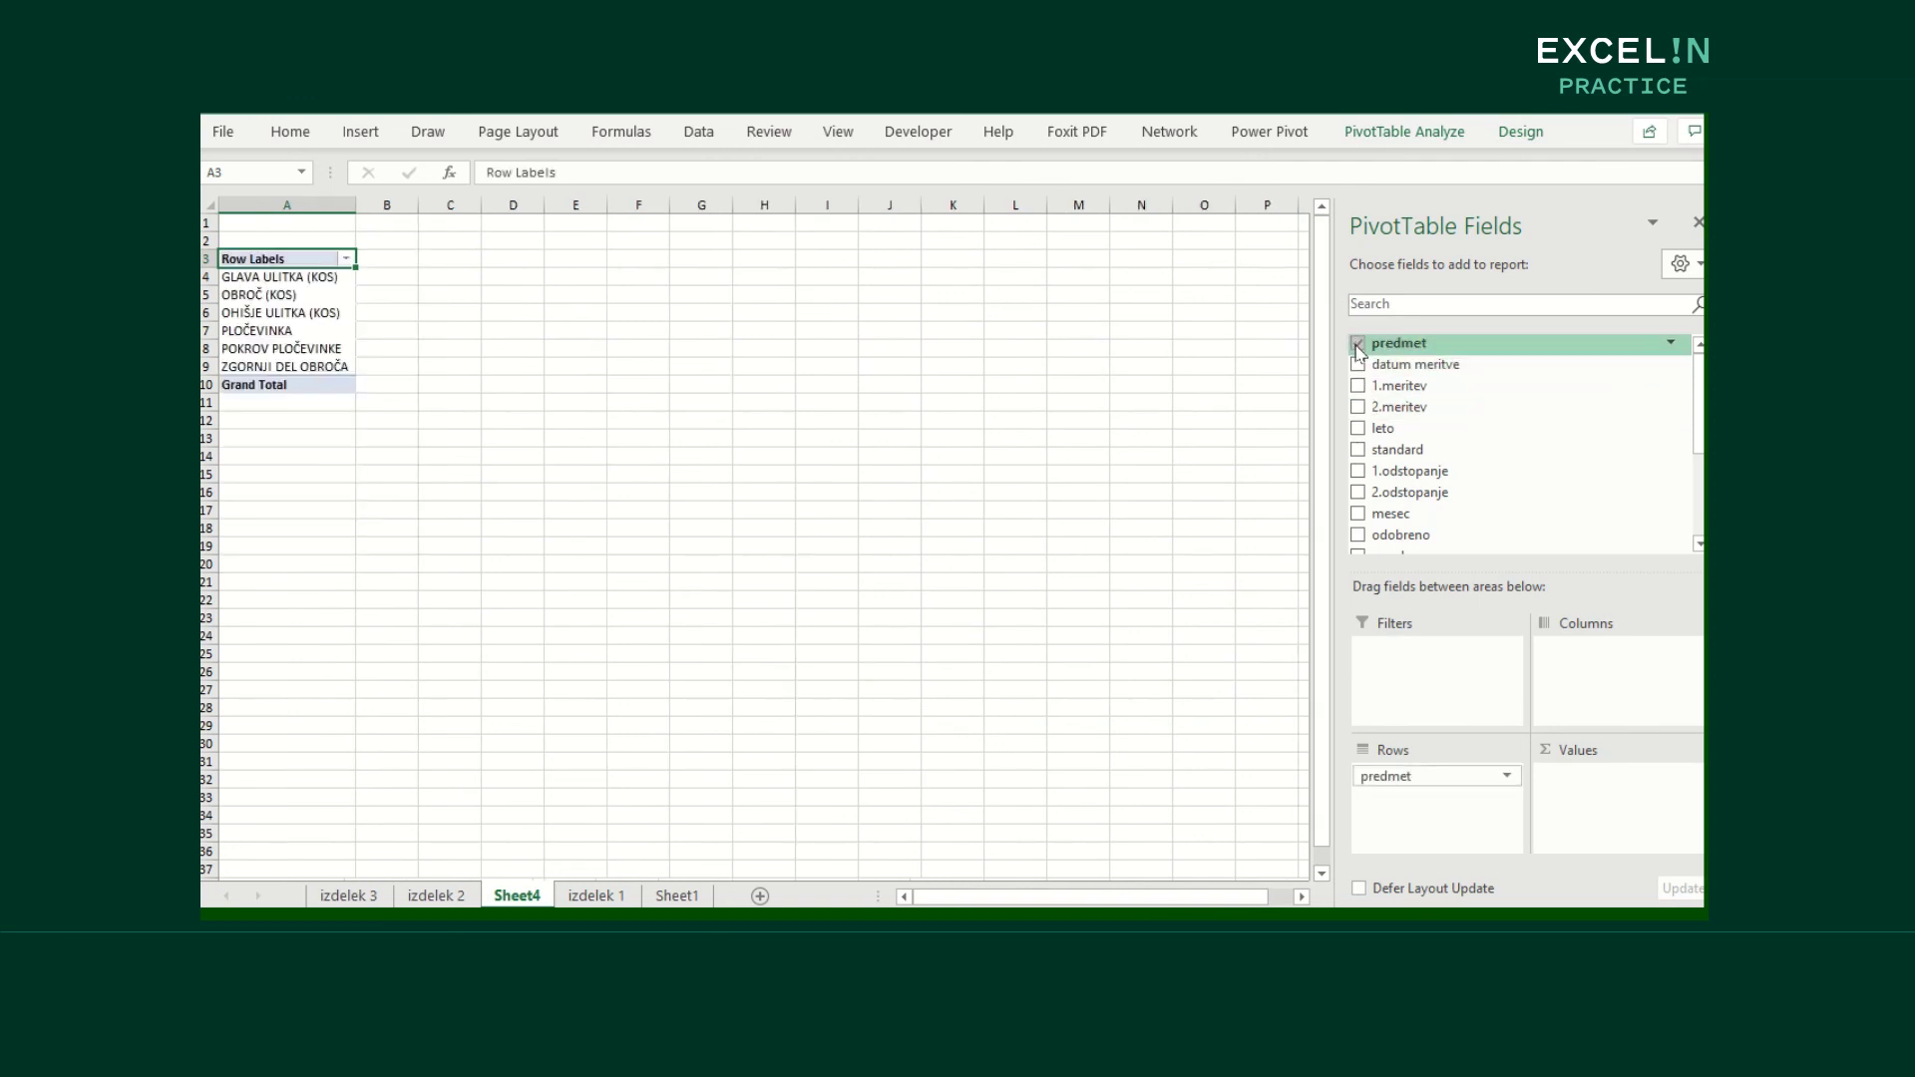
left_click(1357, 365)
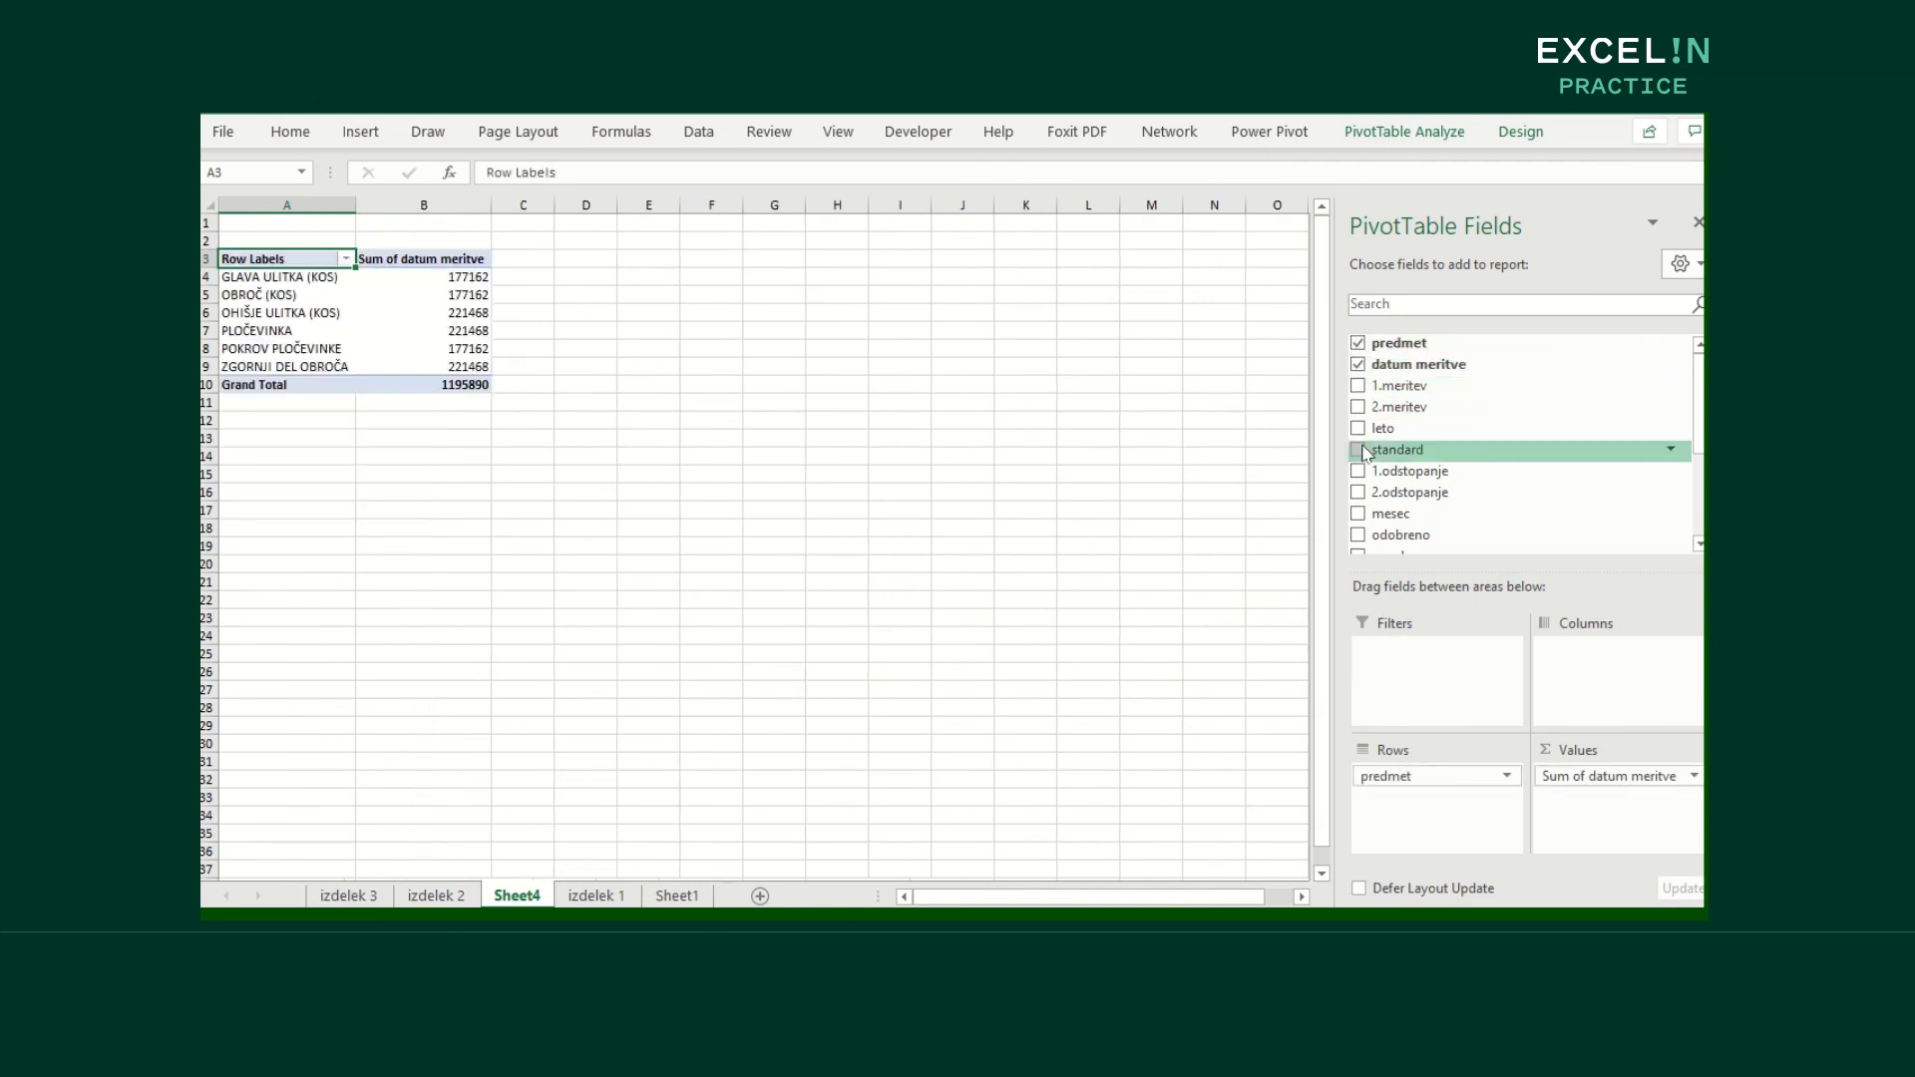
left_click(1357, 471)
left_click(1357, 492)
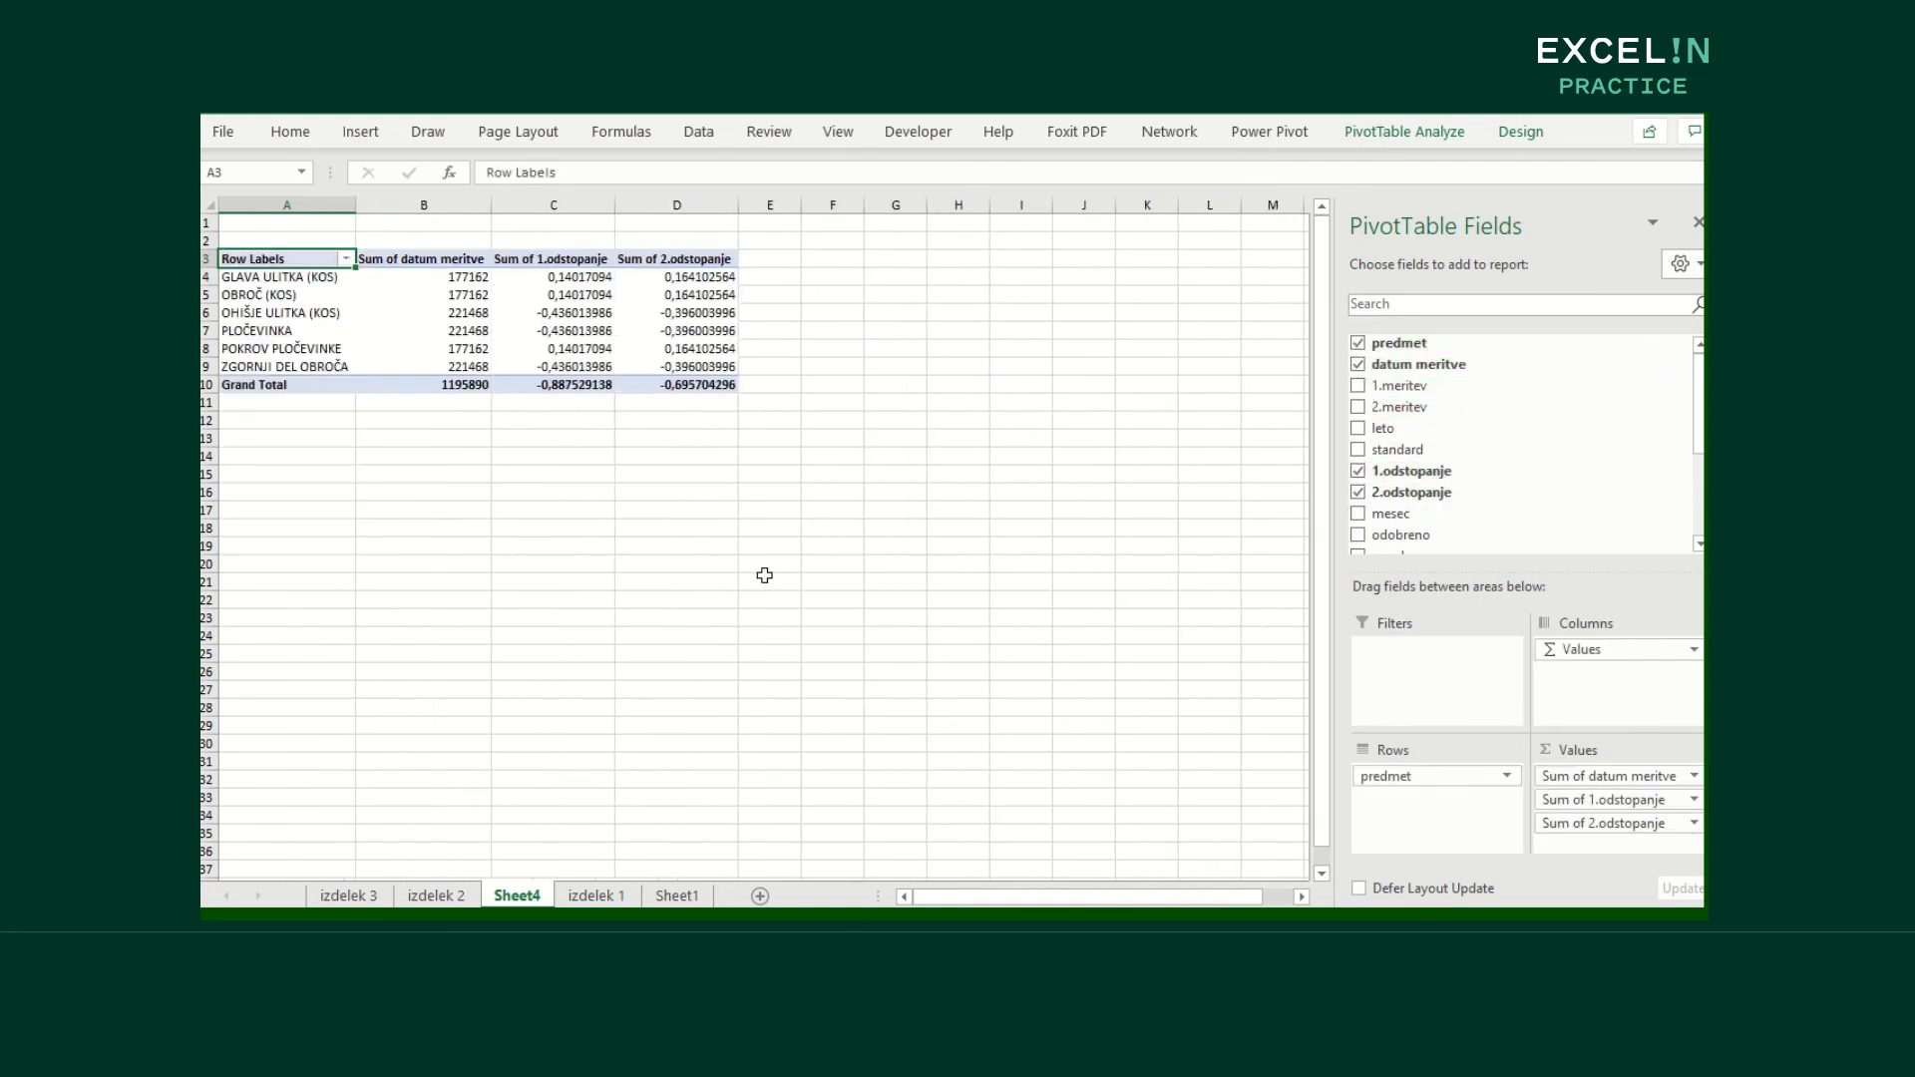